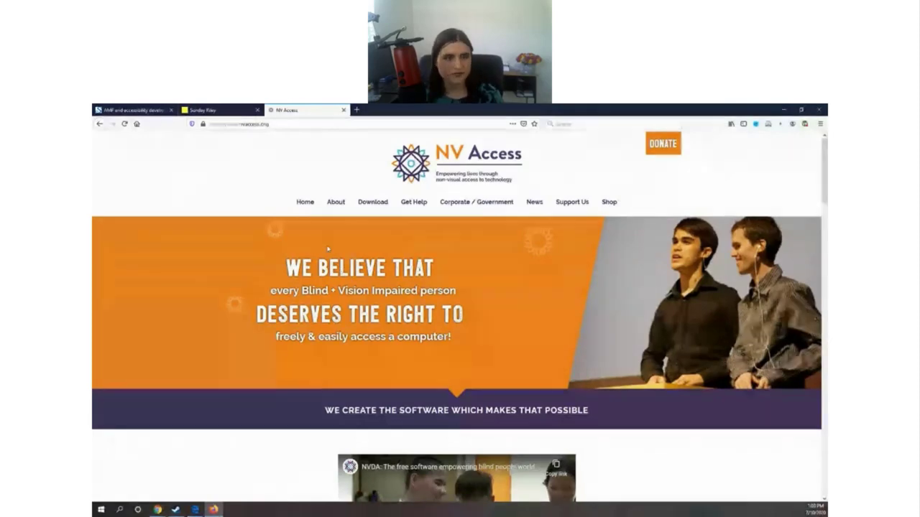
Close the NV Access page, view the Sunday Riley site, and return to the web accessibility developer's home page.
key(ctrl+w)
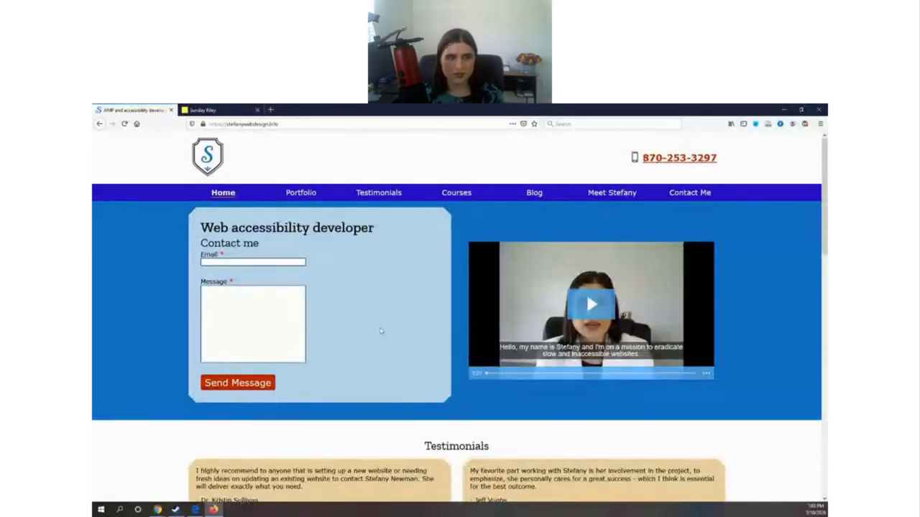
key(ctrl+Tab)
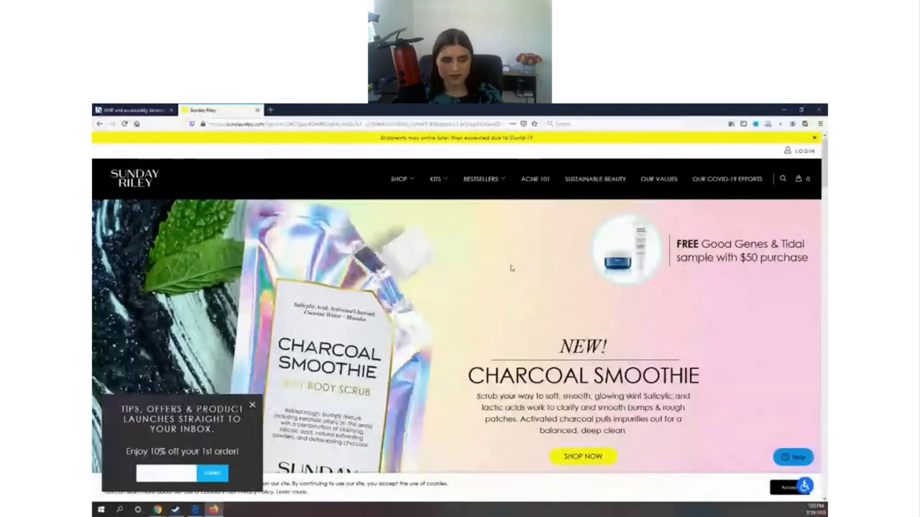
key(ctrl+shift+Tab)
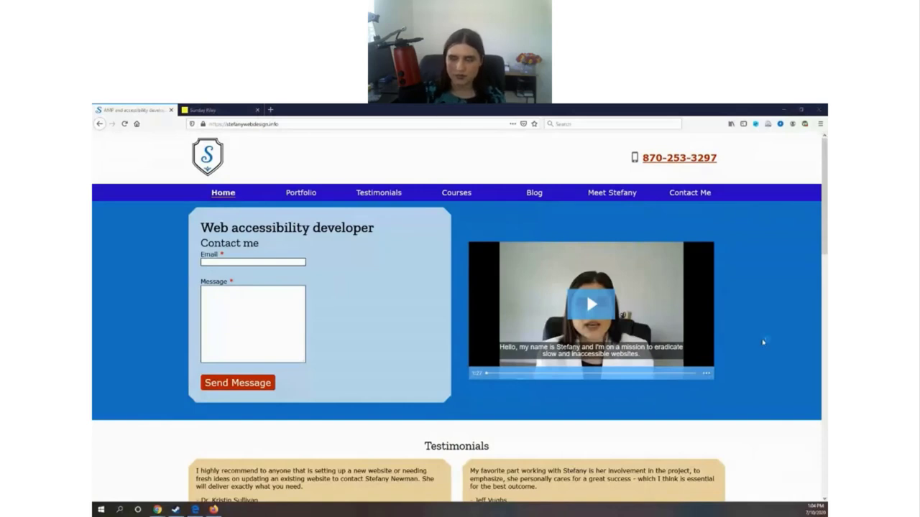
Start the NVDA screen reader, dismissing its welcome dialog, and place its Speech Viewer over the home page's intro video.
key(ctrl+alt+n)
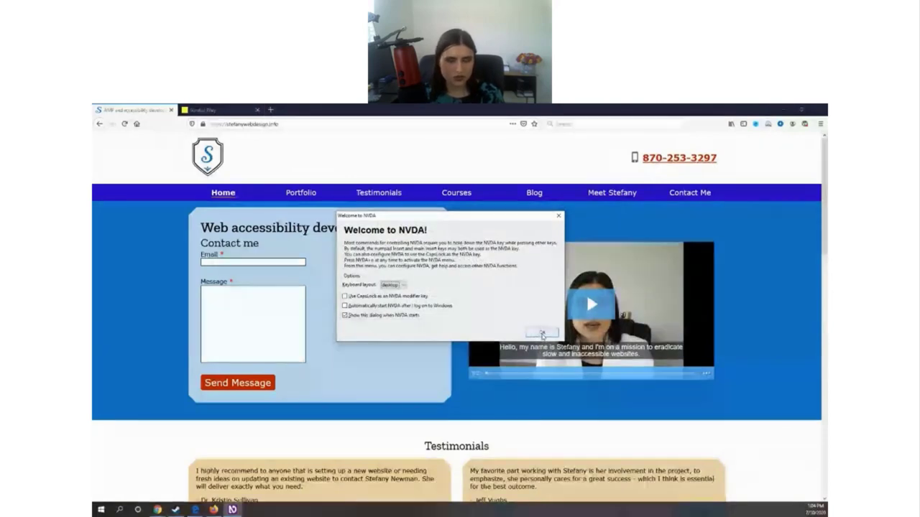
click(543, 334)
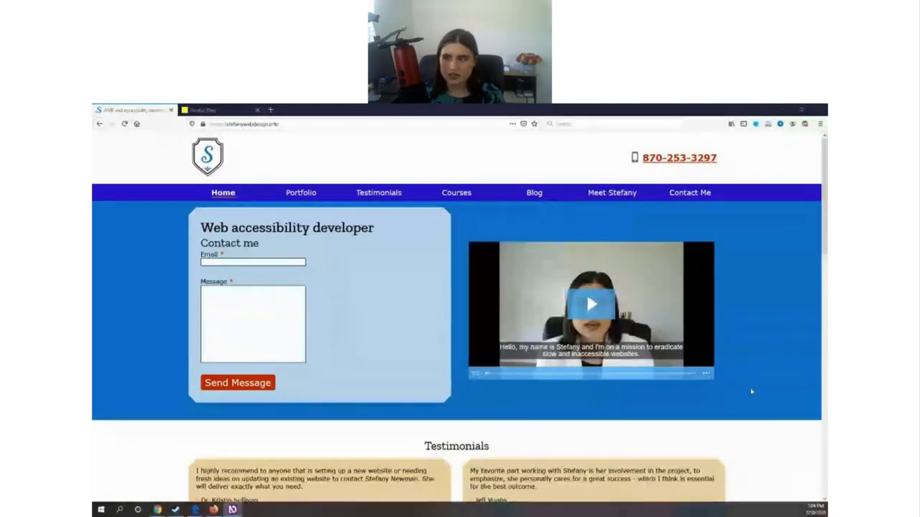
drag(798, 160, 540, 218)
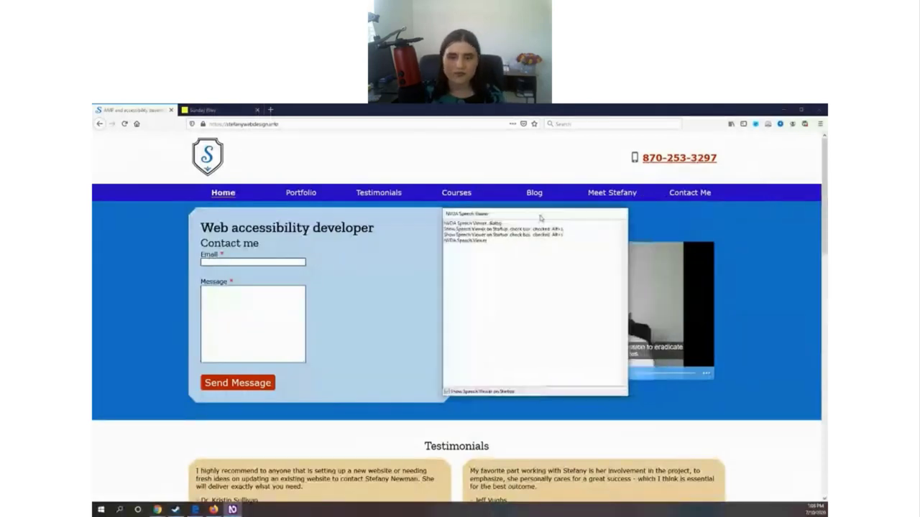
click(567, 283)
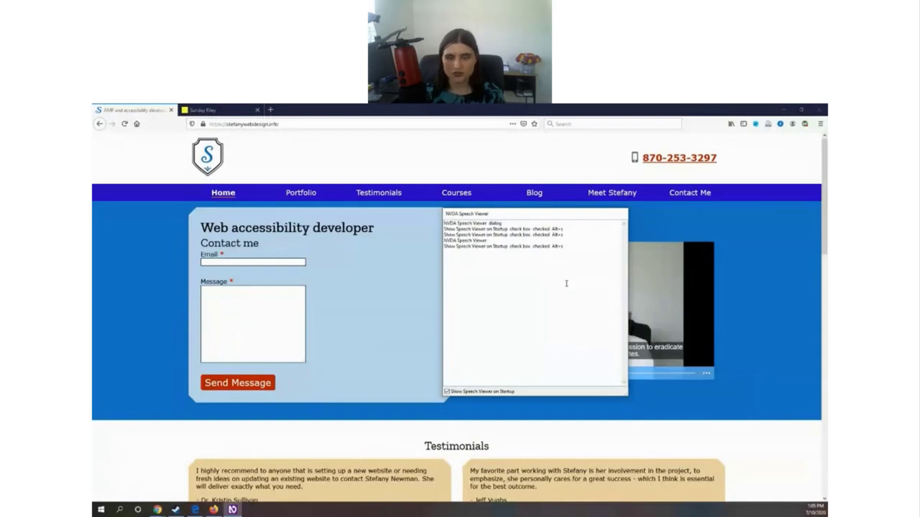
click(515, 216)
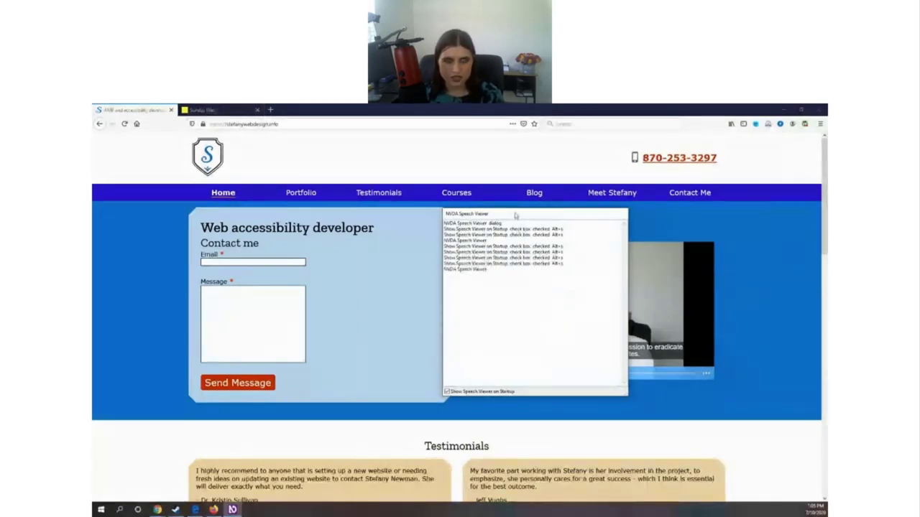
drag(515, 215, 584, 239)
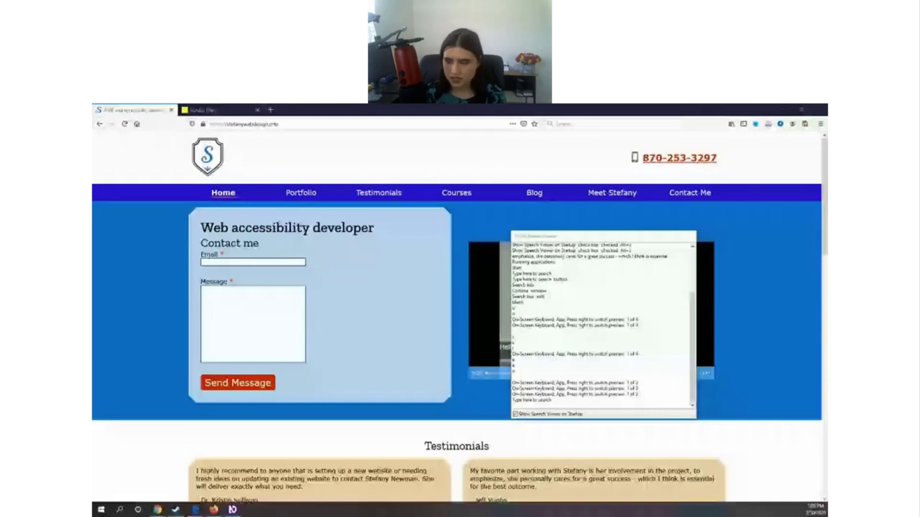
Open the On-Screen Keyboard, position it over the lower part of the page beside the Speech Viewer, and silence NVDA's speech.
key(ctrl+super+o)
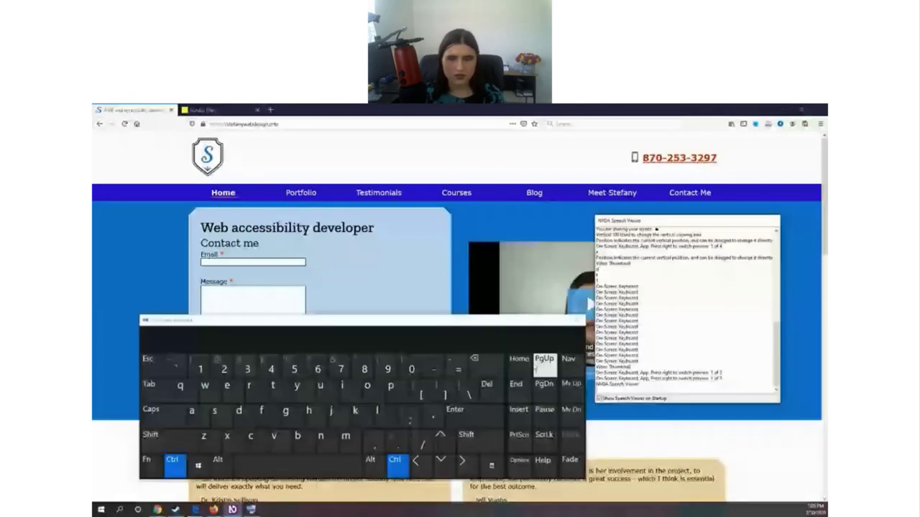
drag(441, 331, 452, 325)
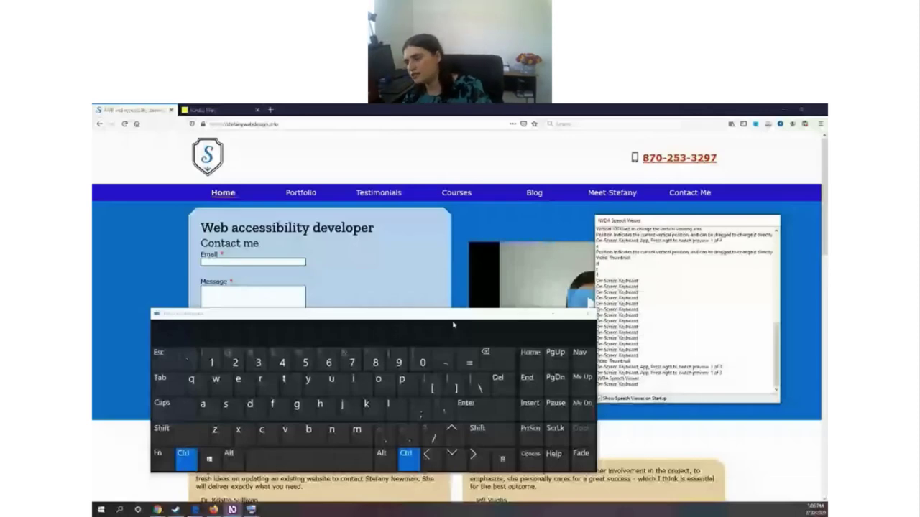
key(ctrl)
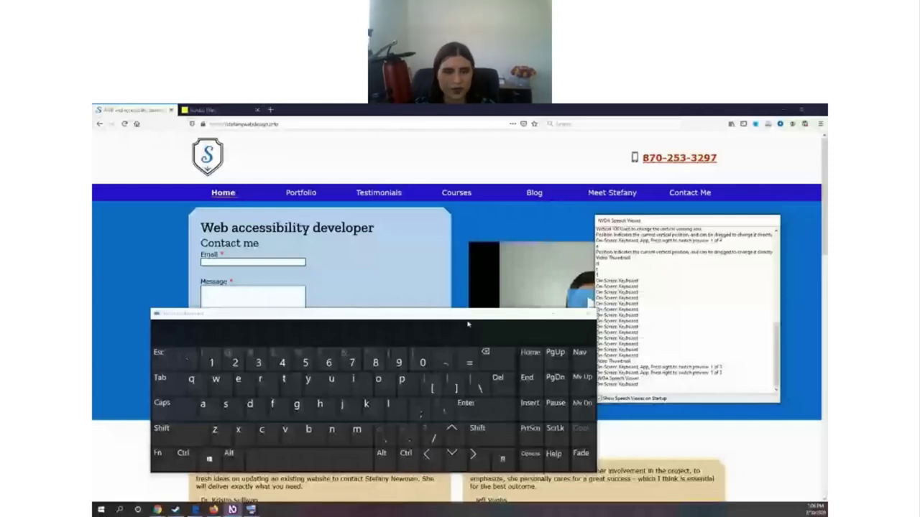
key(ctrl)
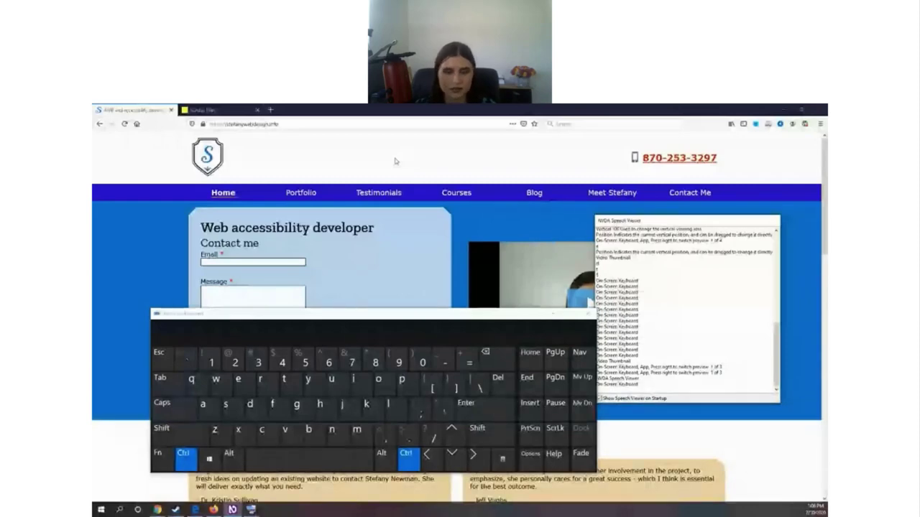
Reload the page and move keyboard focus from the site logo past the phone link to the Home navigation link, silencing the speech.
key(ctrl+r)
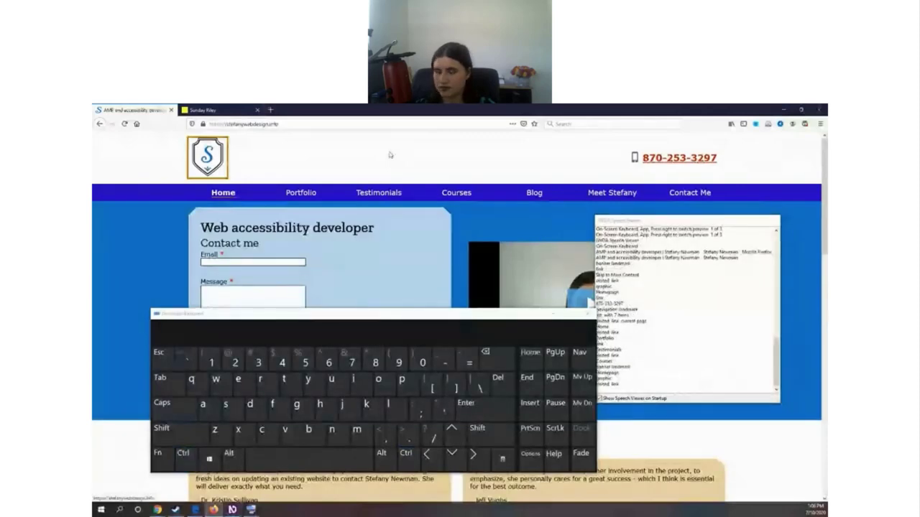
key(Tab)
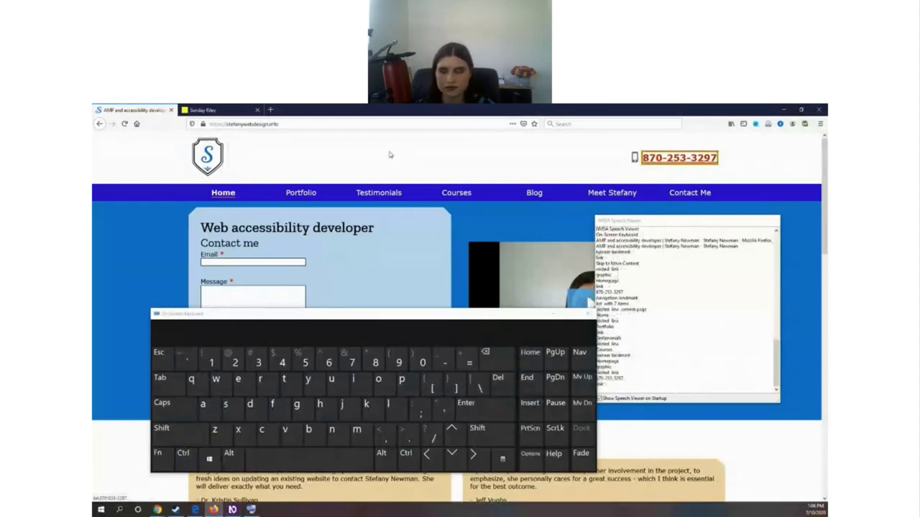
key(Tab)
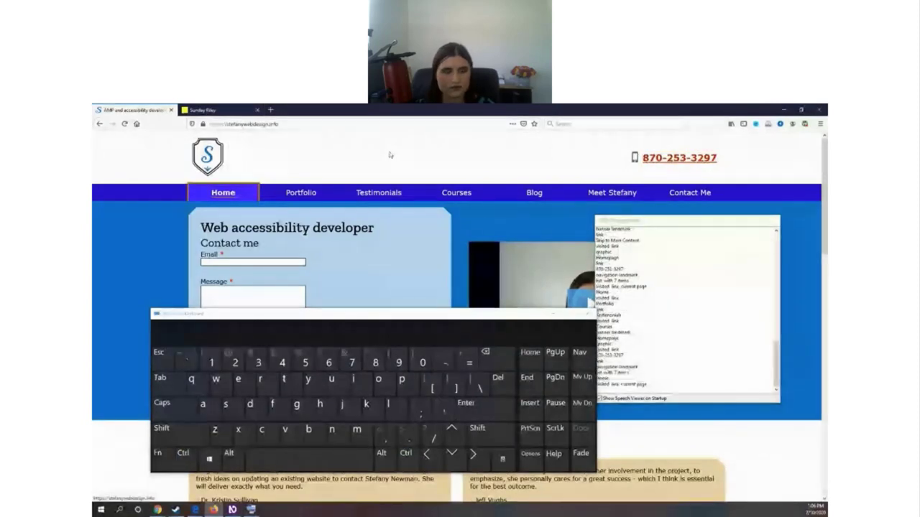
key(ctrl)
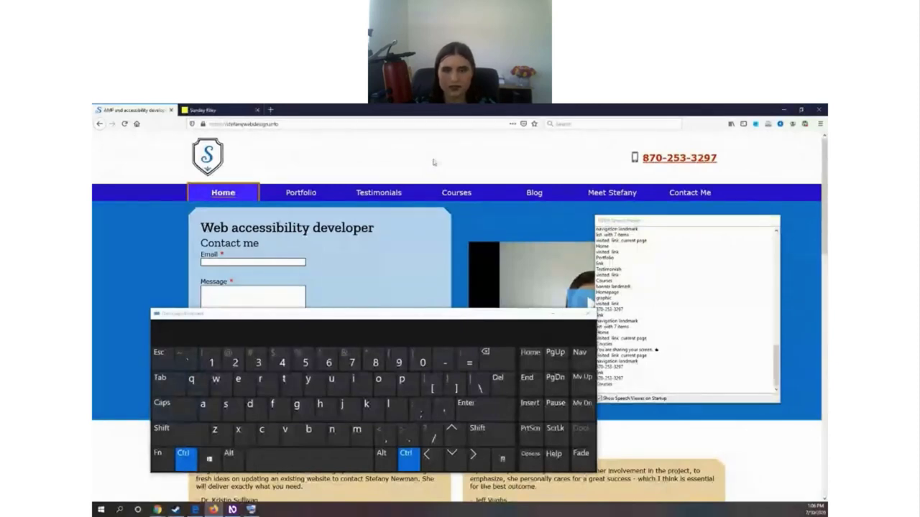
Step keyboard focus back and forth between the Home link and the phone link, ending on the site logo.
key(shift+Tab)
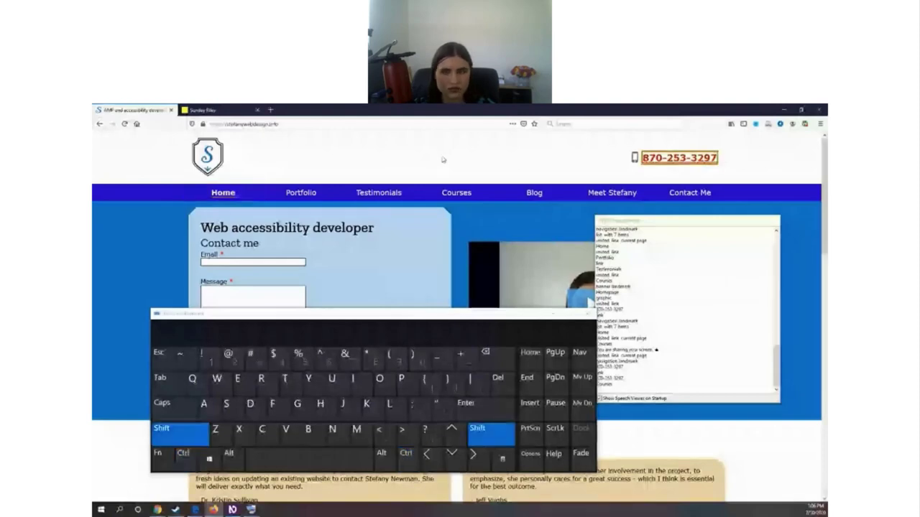
key(Tab)
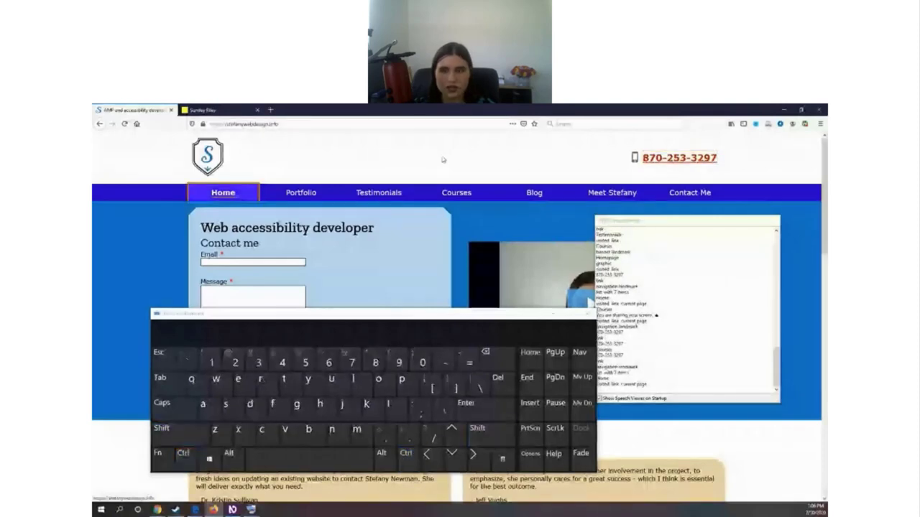
key(shift)
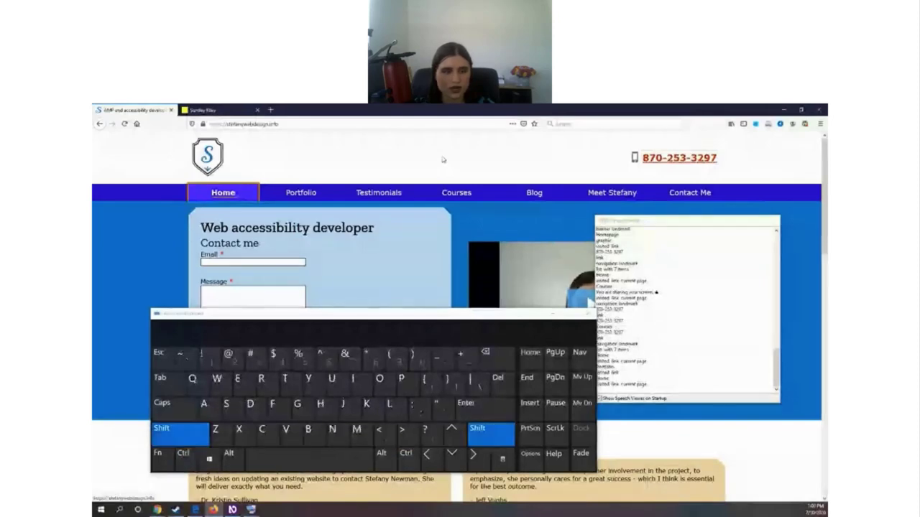
key(shift+Tab)
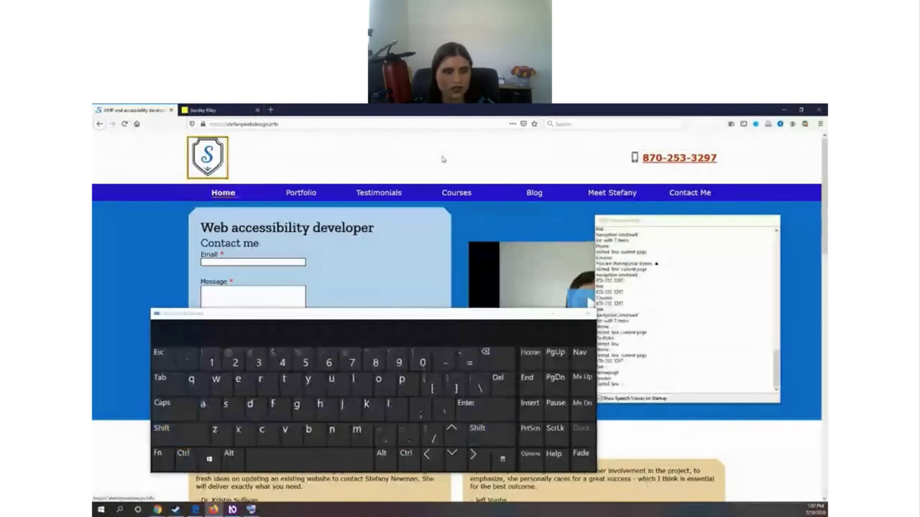
Silence the speech and move keyboard focus from the browser's address bar through its toolbar to the site logo.
key(ctrl)
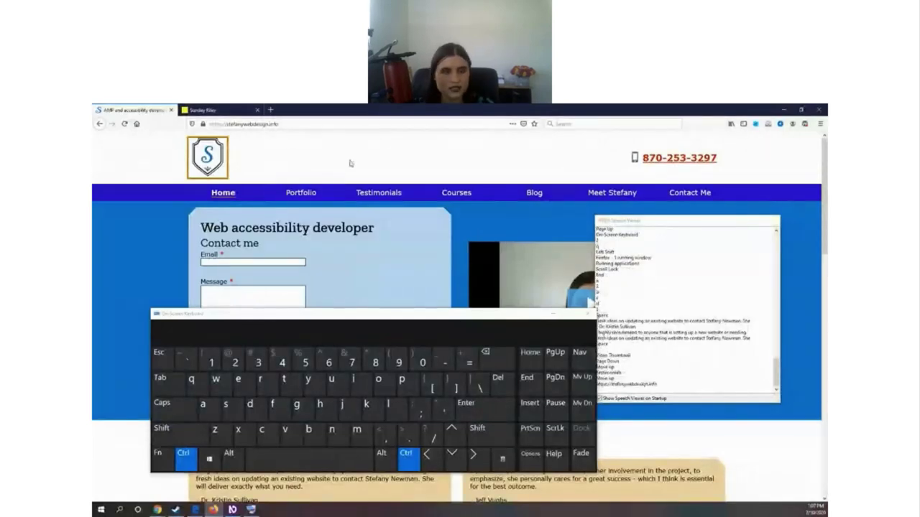
key(ctrl)
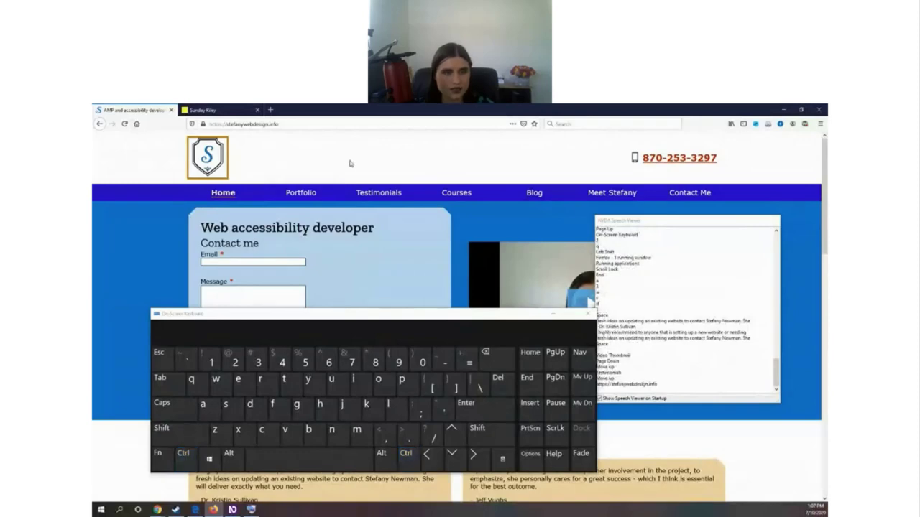
key(ctrl+l)
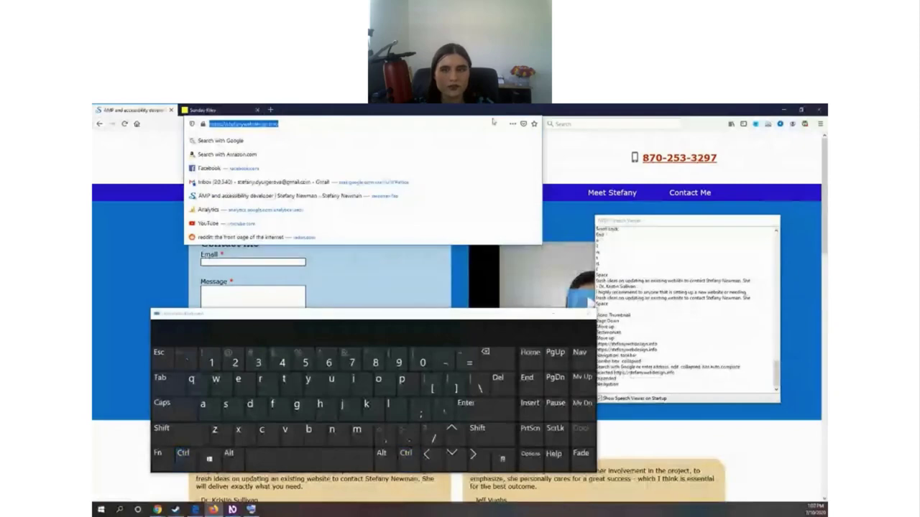
key(Down)
key(Escape)
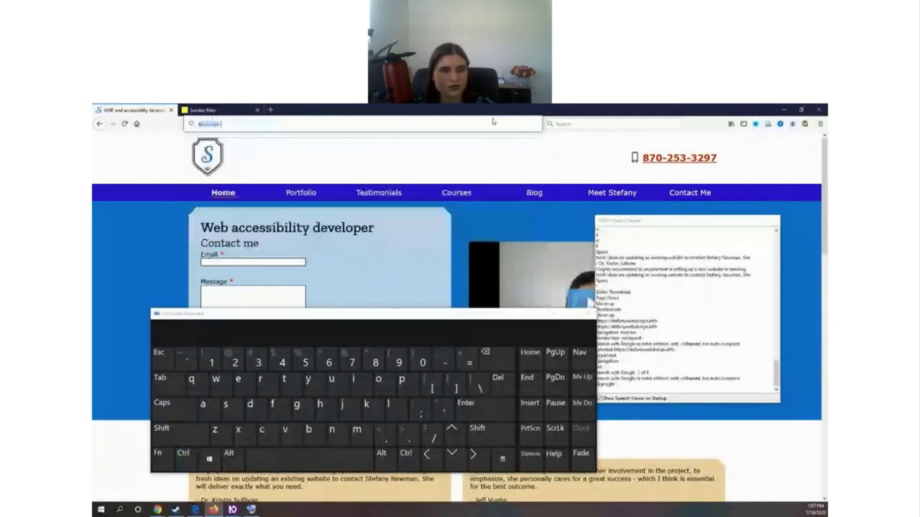
key(Tab)
key(Tab)
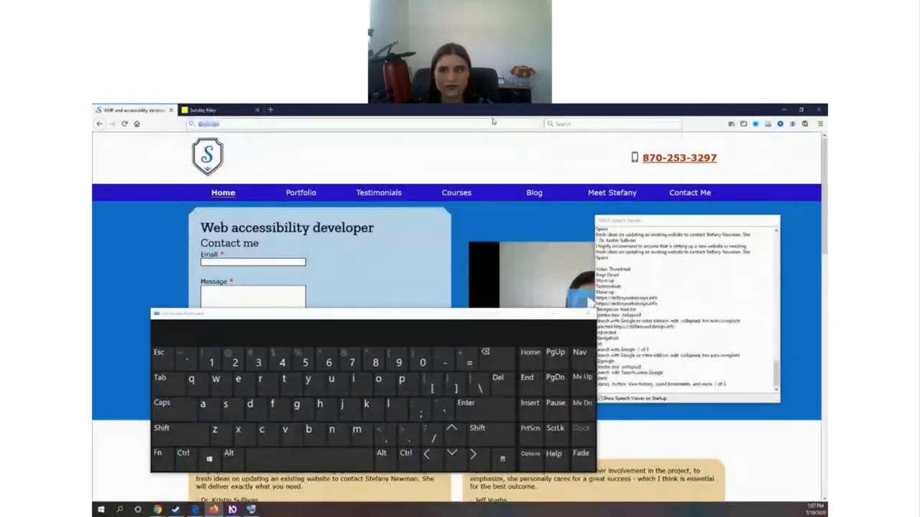
key(Tab)
key(Tab)
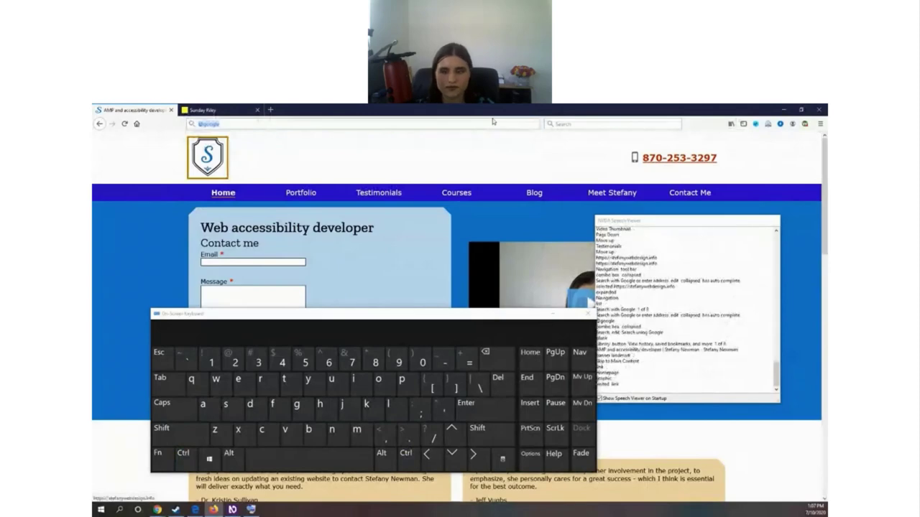
Move focus back to the Skip to Main Content link, follow it, and silence the screen reader's speech.
key(shift+Tab)
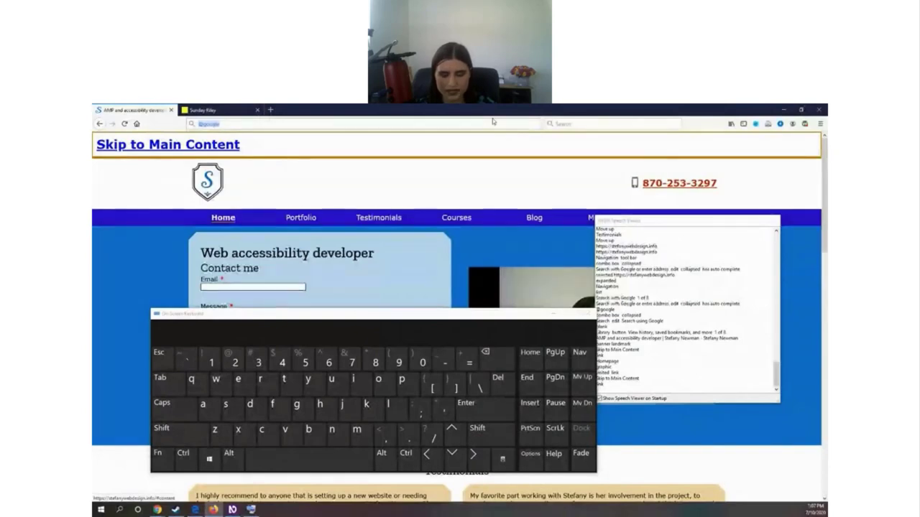
key(F6)
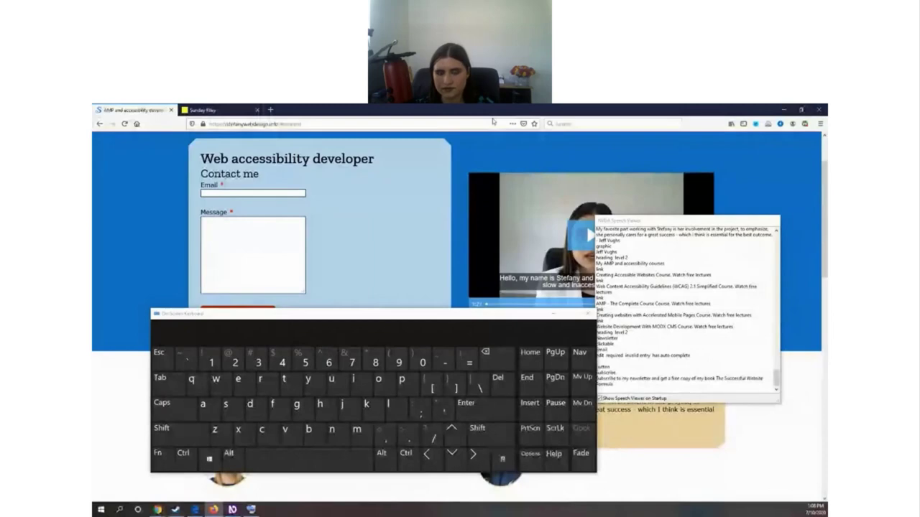
key(ctrl)
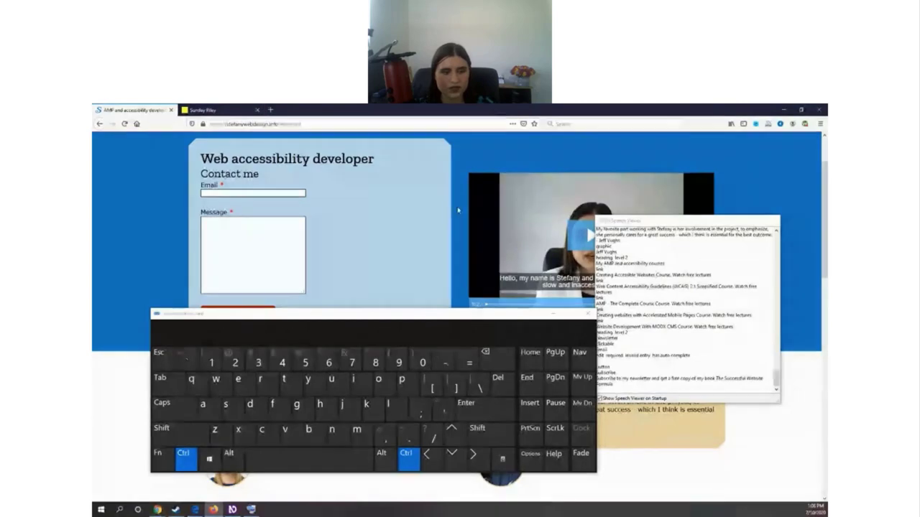
Move keyboard focus backwards from the main content through the navigation links and header to the Skip to Main Content link.
key(shift+Tab)
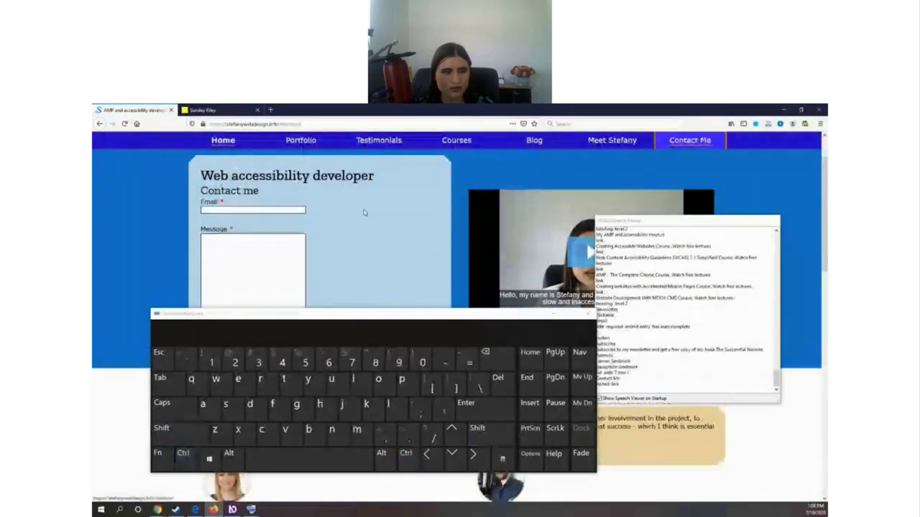
key(shift+Tab)
key(shift+Tab)
key(shift+Tab)
key(shift+Tab)
key(shift+Tab)
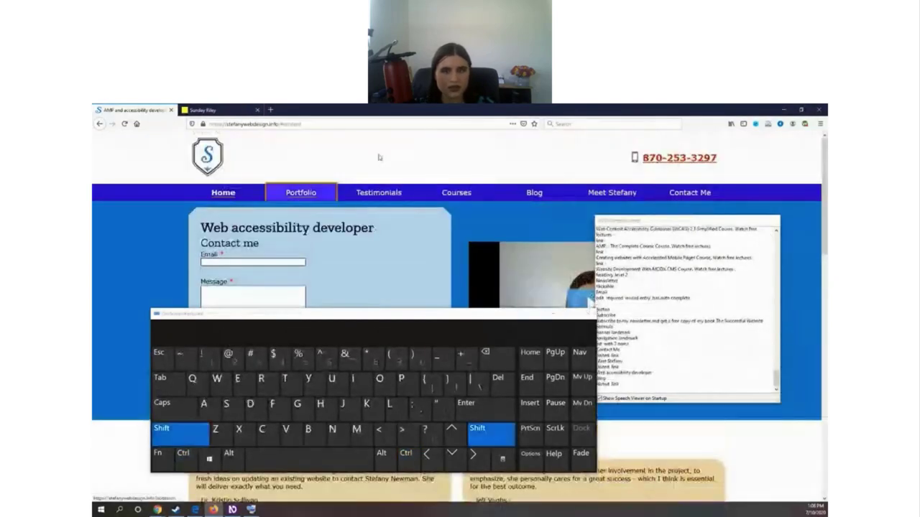
key(shift+Tab)
key(shift+Tab)
key(shift+Tab)
key(shift+Tab)
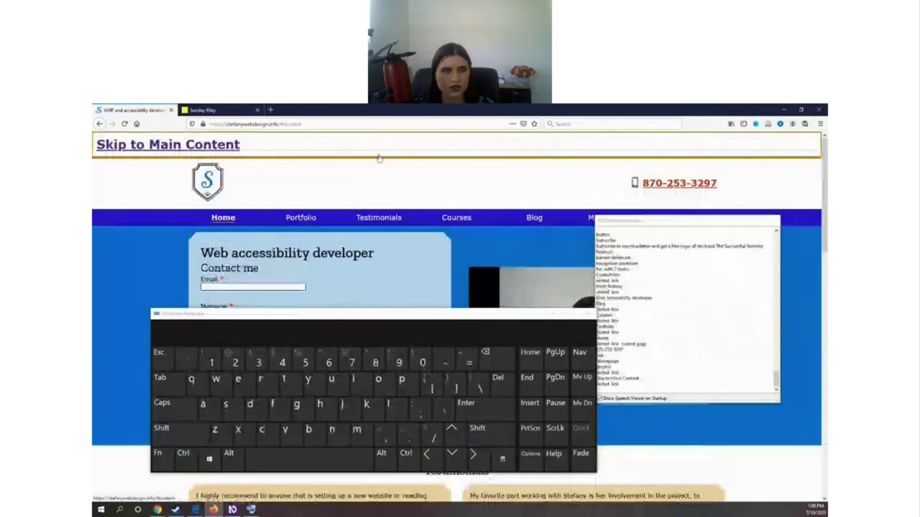
Silence the speech and move keyboard focus forward from the Skip to Main Content link to the site logo.
key(ctrl)
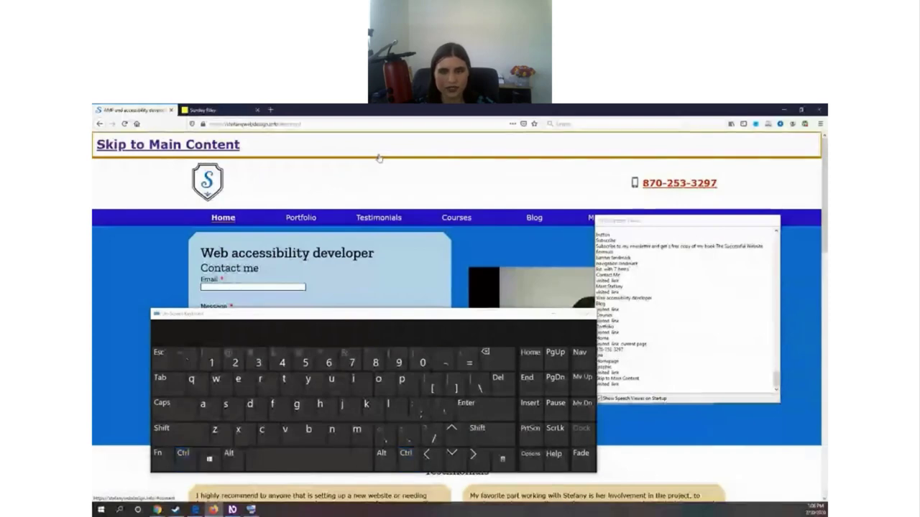
key(ctrl)
key(Tab)
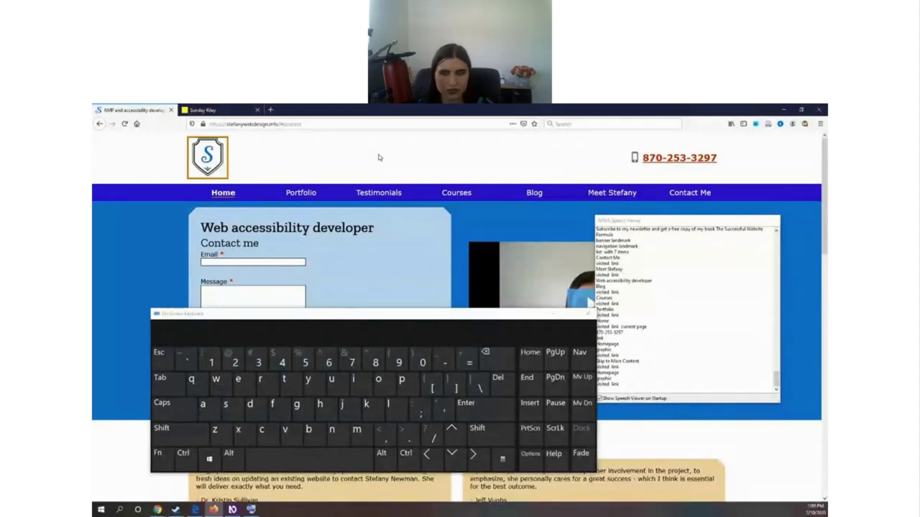
Move keyboard focus from the site logo through the phone number link to the Home link, and silence the speech.
key(Tab)
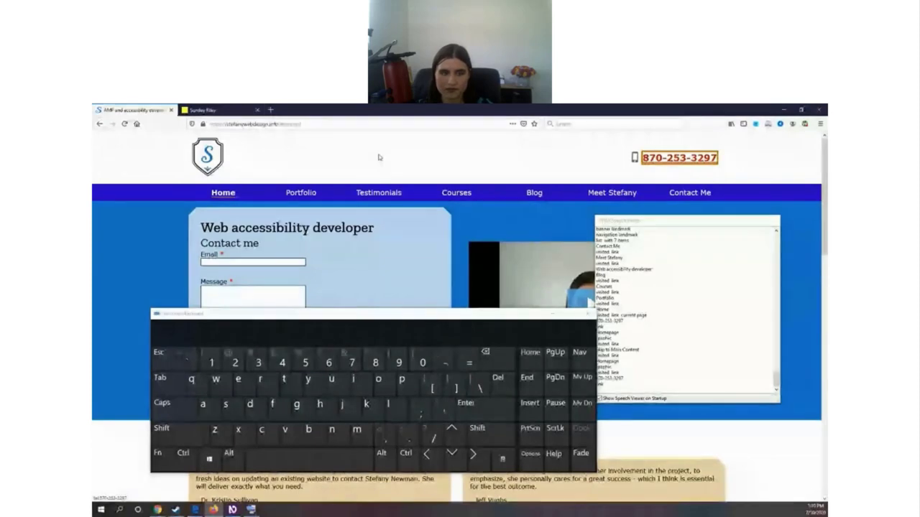
key(ctrl)
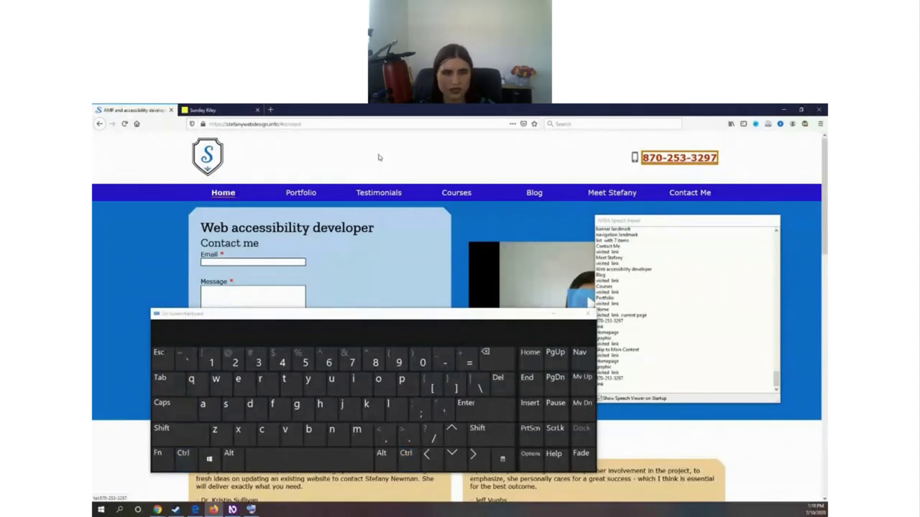
key(Tab)
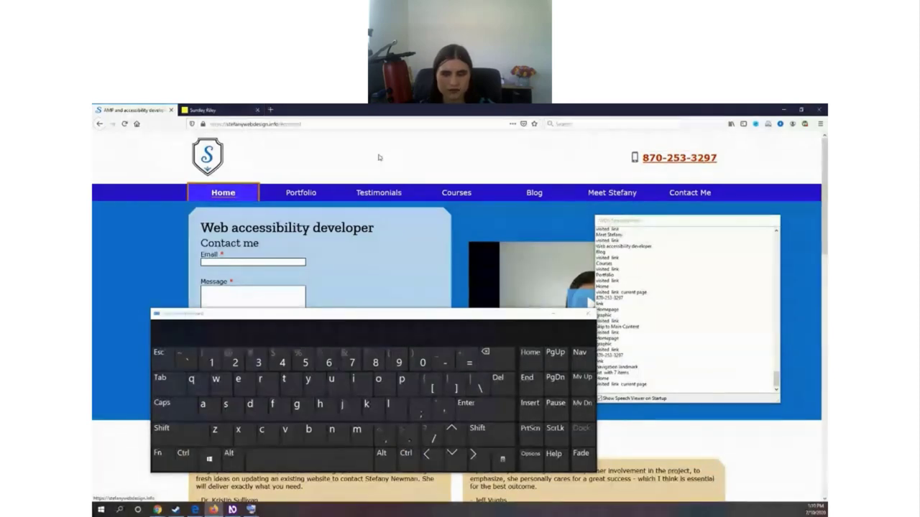
key(ctrl)
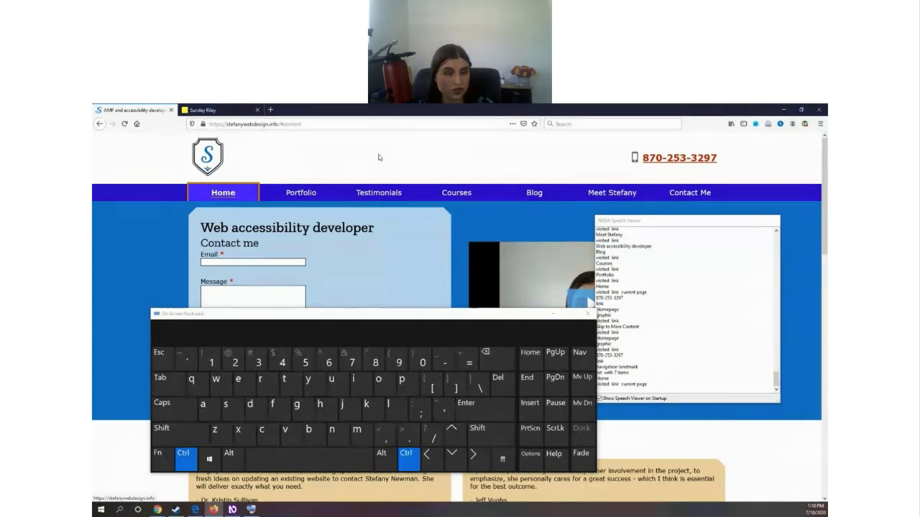
key(ctrl)
key(ctrl)
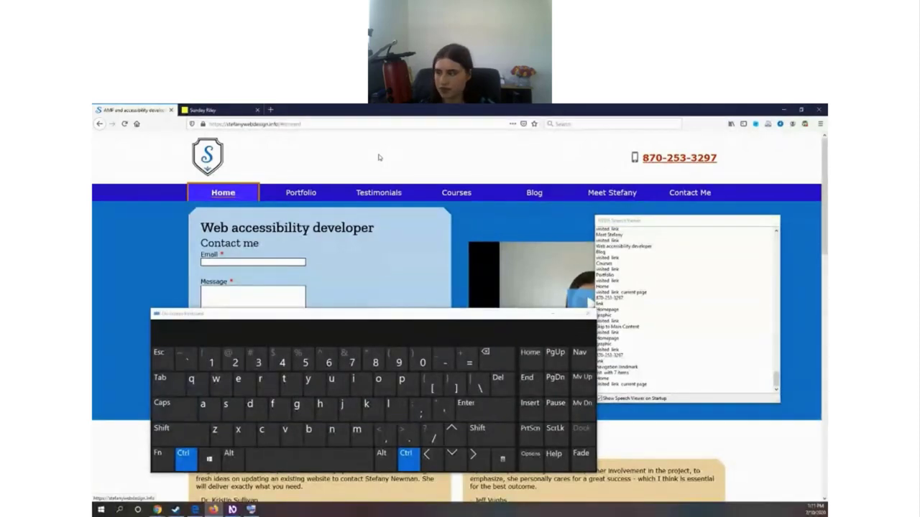
Move keyboard focus through the Portfolio, Testimonials and Courses navigation links to the Blog link, and silence the speech.
key(Tab)
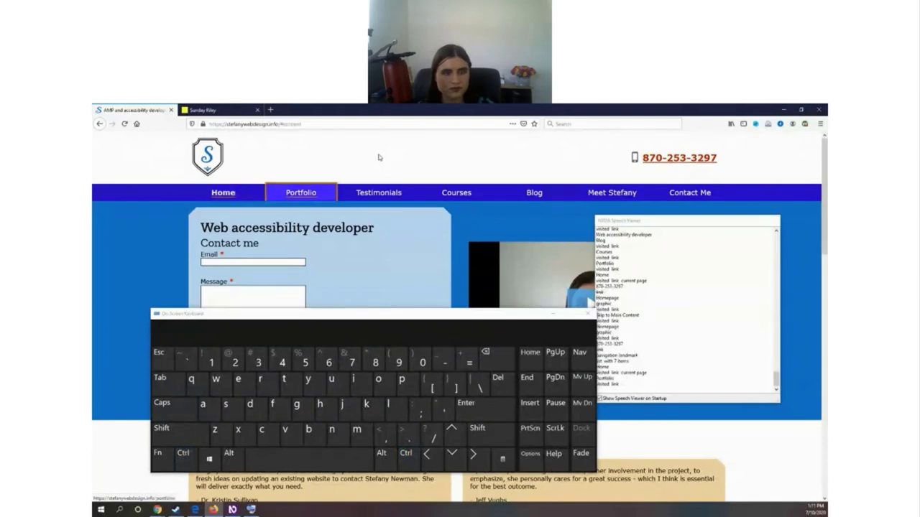
key(Tab)
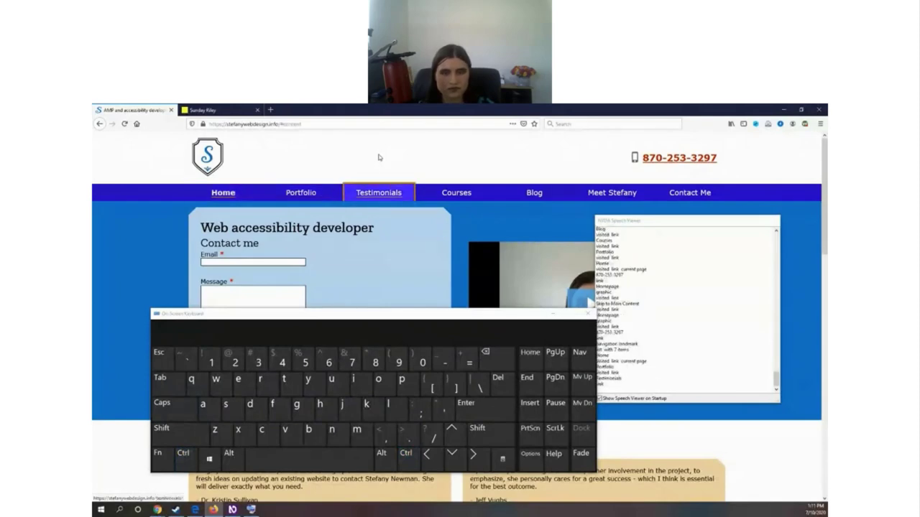
key(Tab)
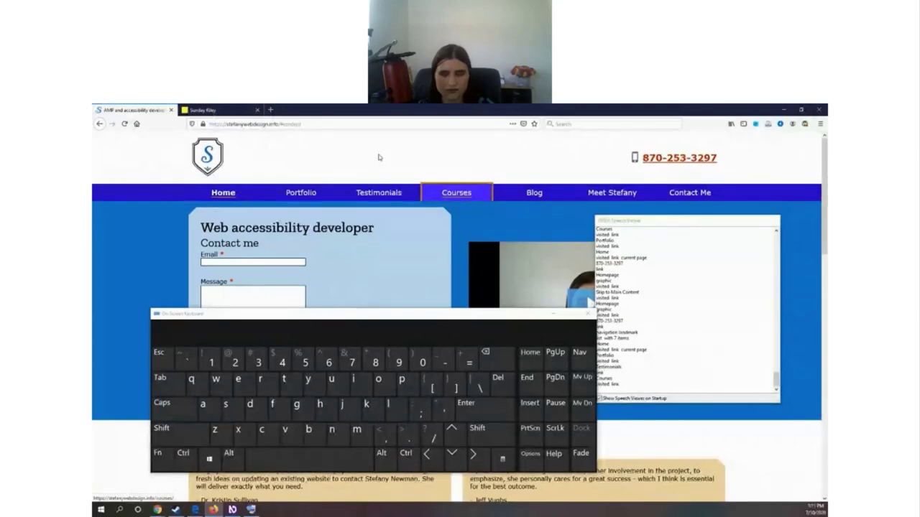
key(Tab)
key(ctrl)
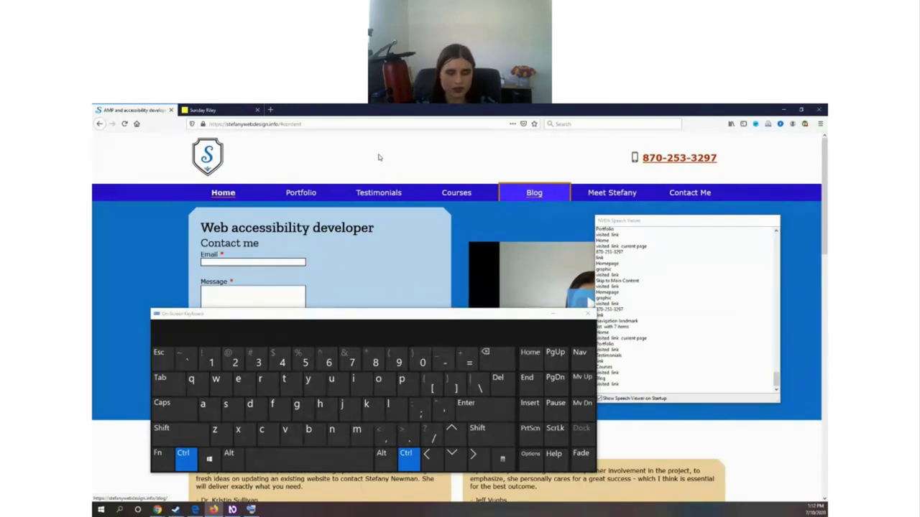
key(ctrl)
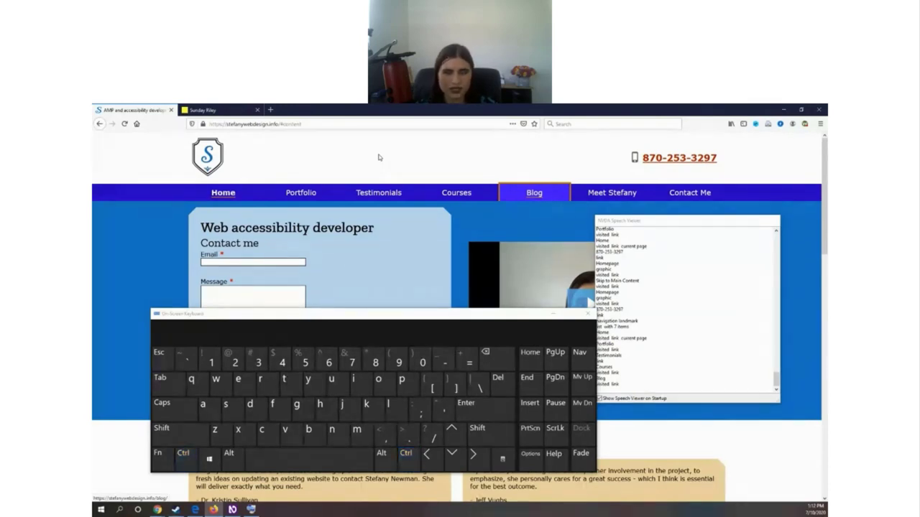
Jump with the screen reader to the level 1 heading and on to the Contact me heading, and silence the speech.
key(h)
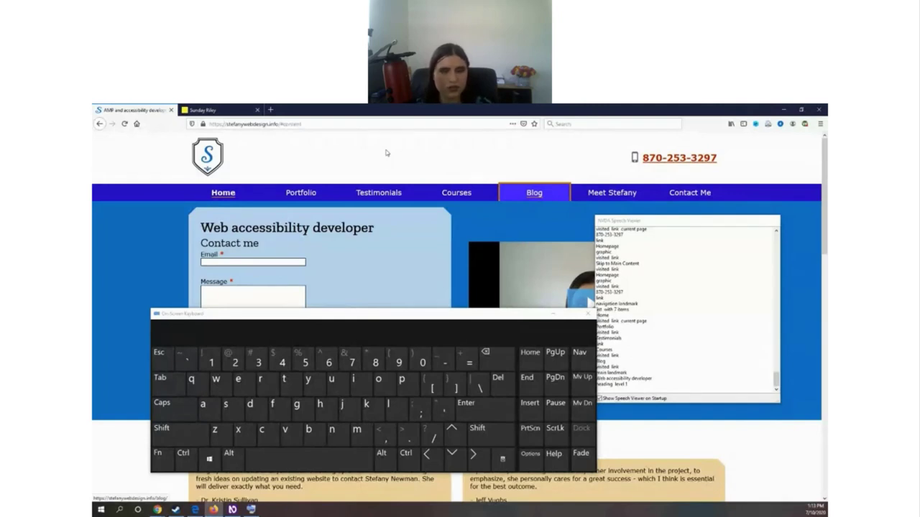
key(ctrl)
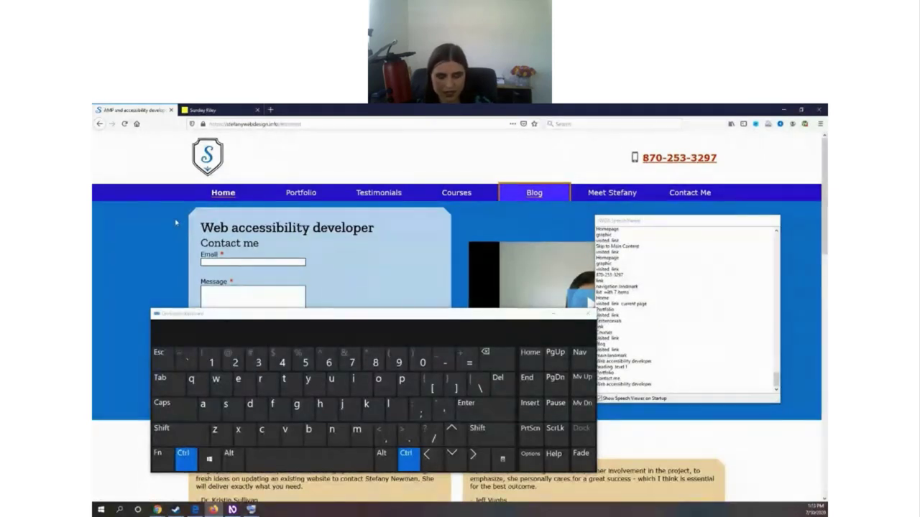
key(ctrl+Down)
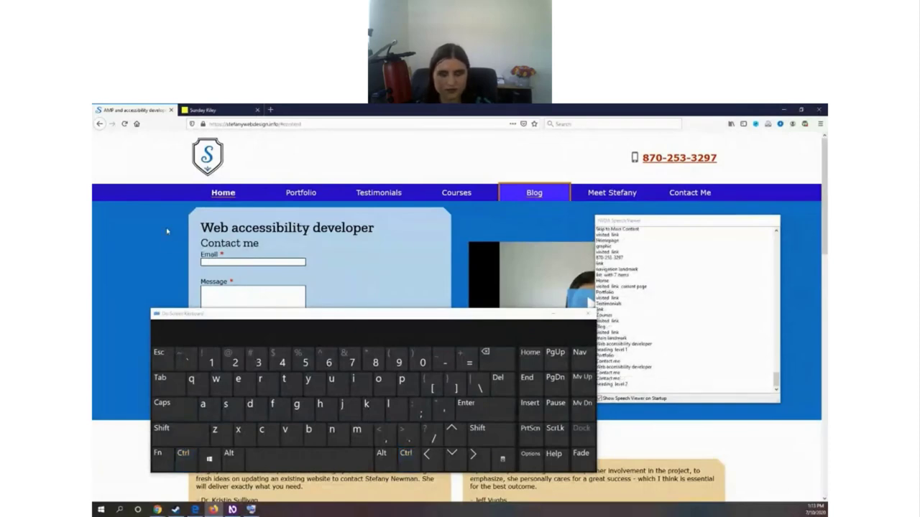
key(ctrl)
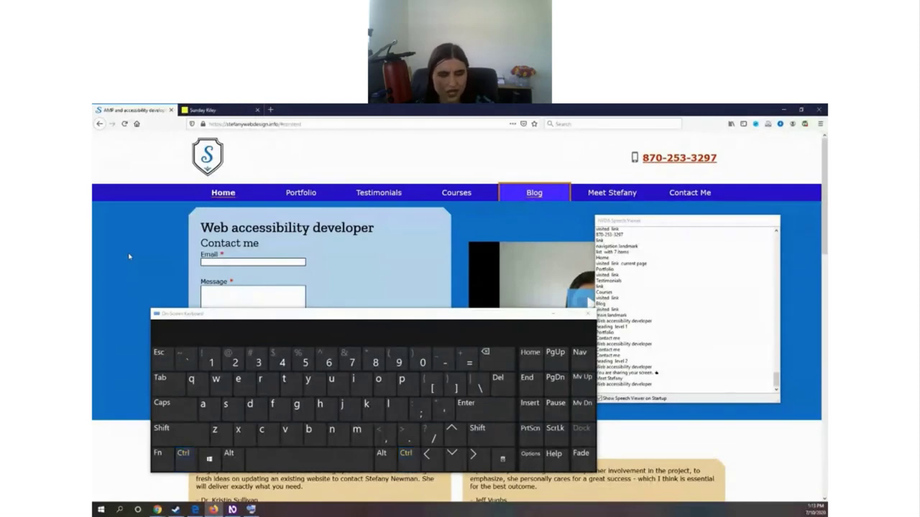
key(ctrl)
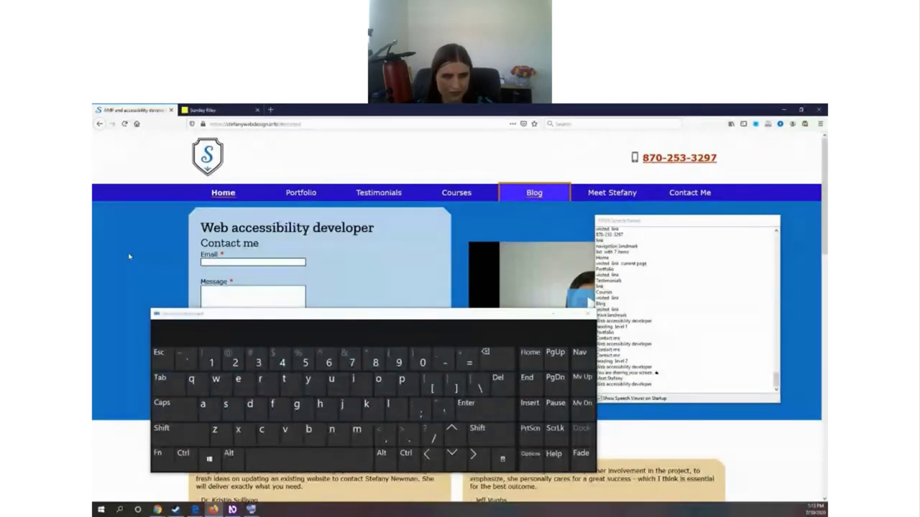
Move keyboard focus to the contact form's Email field, shift the on-screen keyboard slightly, and silence the speech back on the page.
key(Tab)
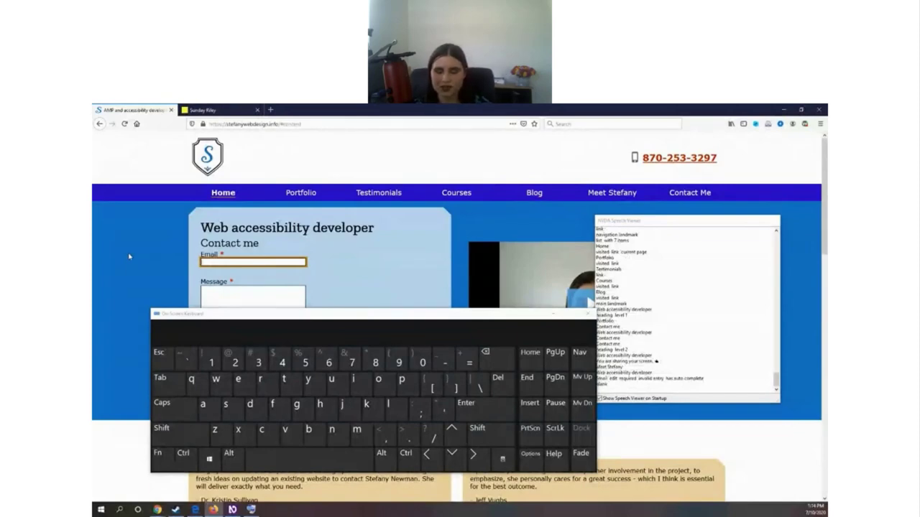
drag(365, 319, 357, 319)
click(310, 274)
key(ctrl)
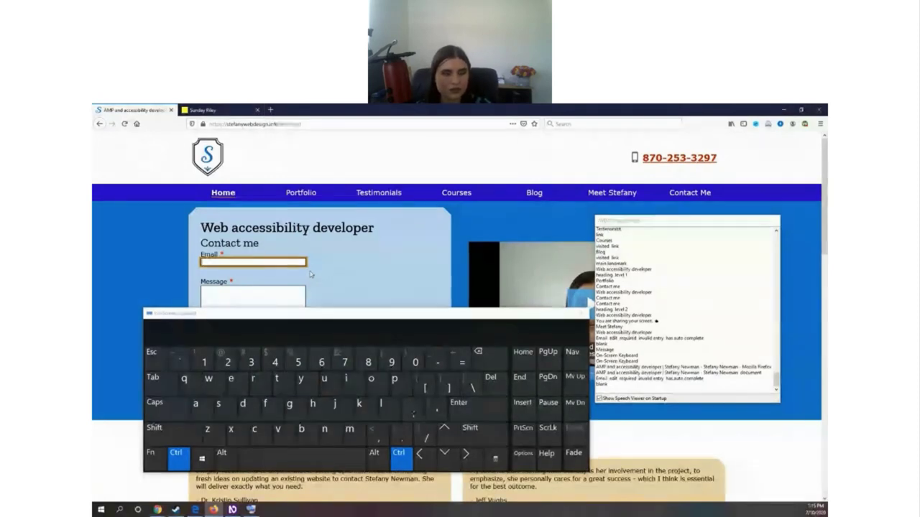
key(ctrl)
Move keyboard focus to the Message field and back through the Email field to the Contact Me navigation link, and silence the speech.
key(Tab)
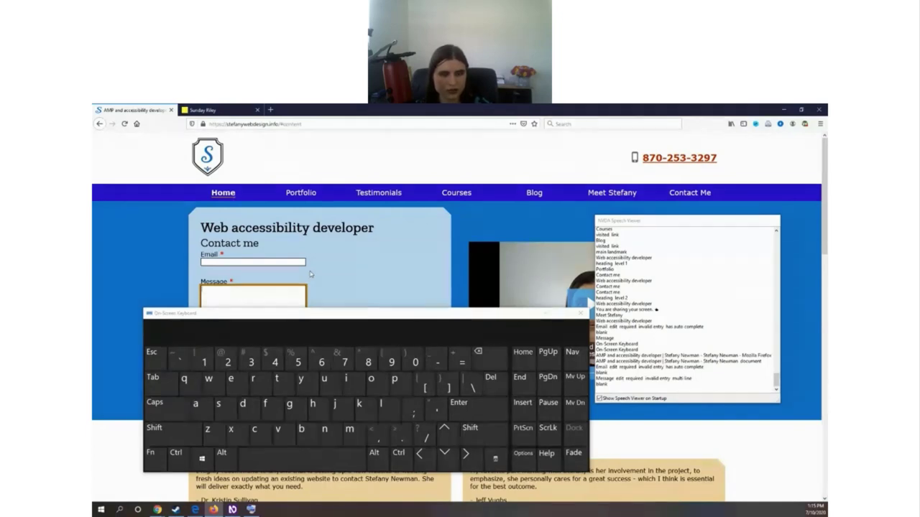
key(shift)
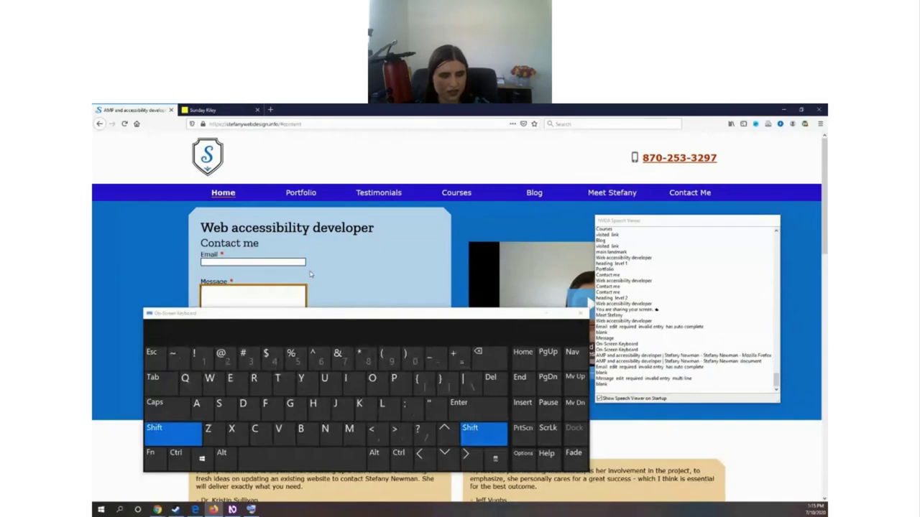
key(shift+Tab)
key(shift+Tab)
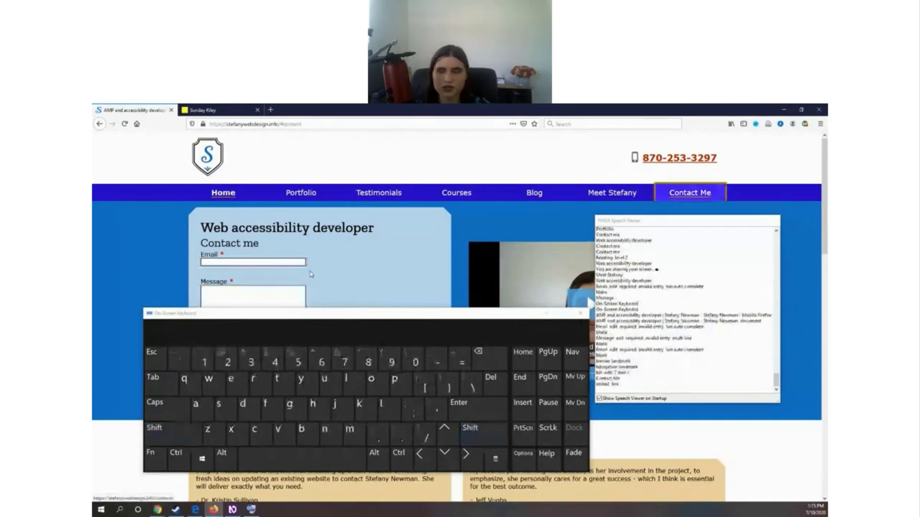
key(ctrl)
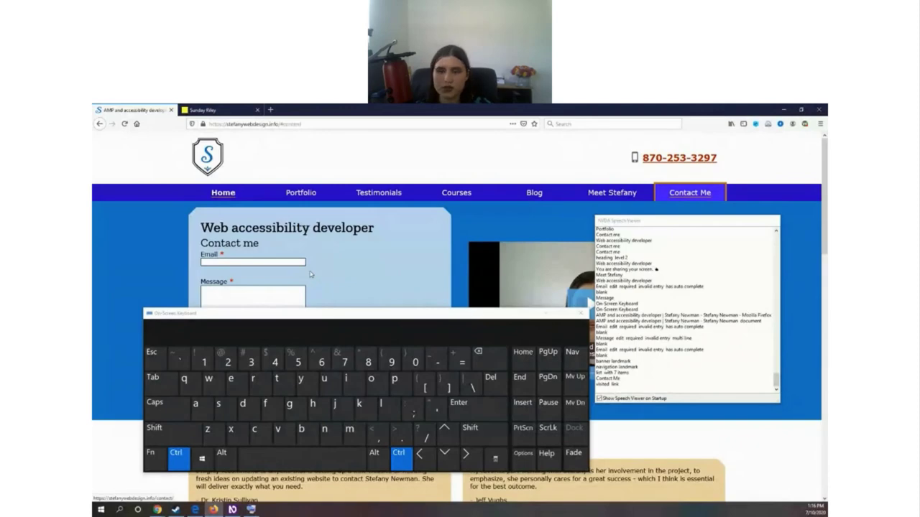
Return keyboard focus to the Email field with the speech silenced, and lower the on-screen keyboard to uncover the contact form.
key(Tab)
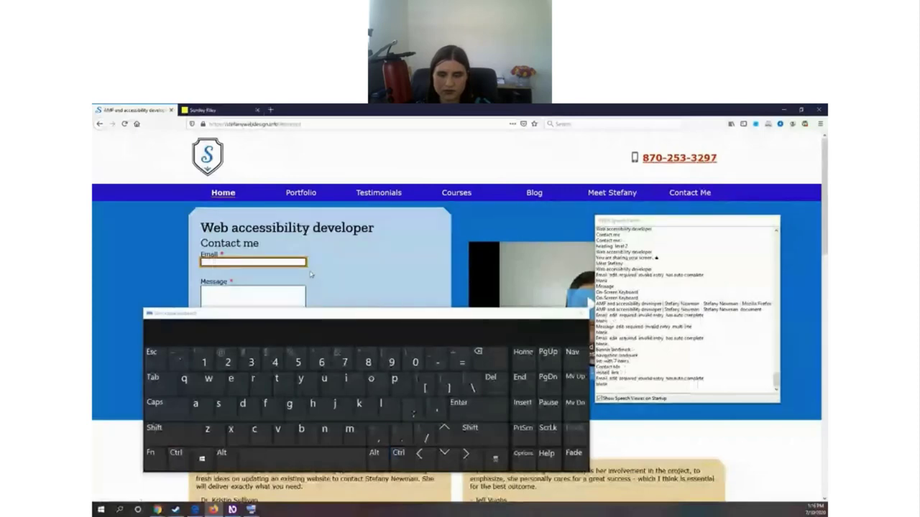
key(ctrl)
key(ctrl)
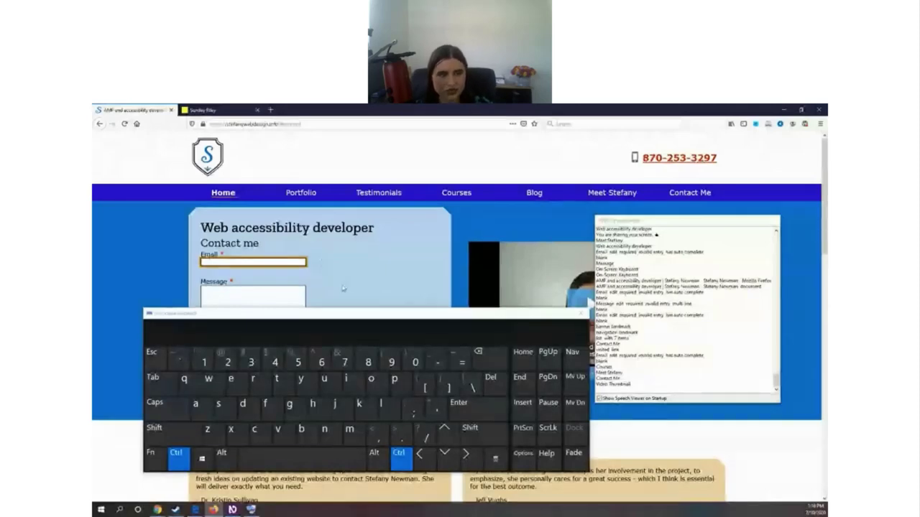
drag(467, 322, 450, 406)
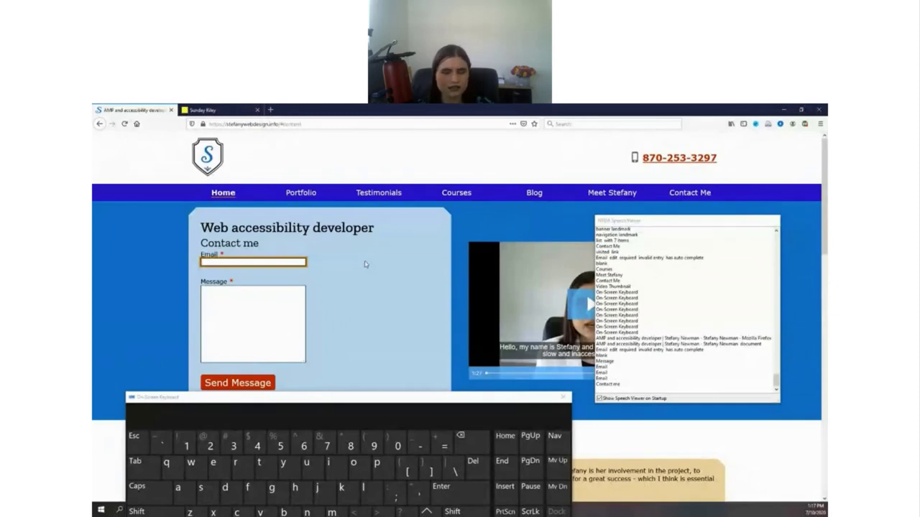
Try zooming the page out and back in, and reset the zoom to its default level.
click(421, 302)
key(ctrl+minus)
key(ctrl+minus)
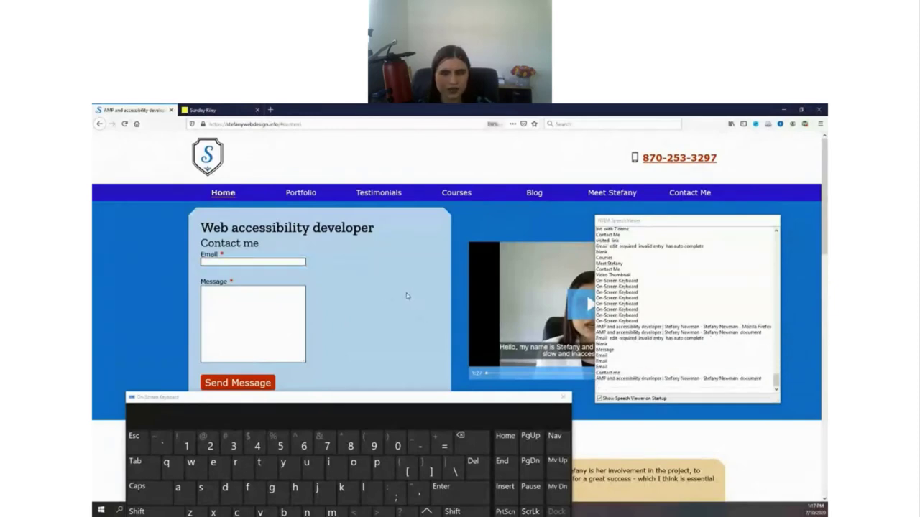
key(ctrl+plus)
key(ctrl+plus)
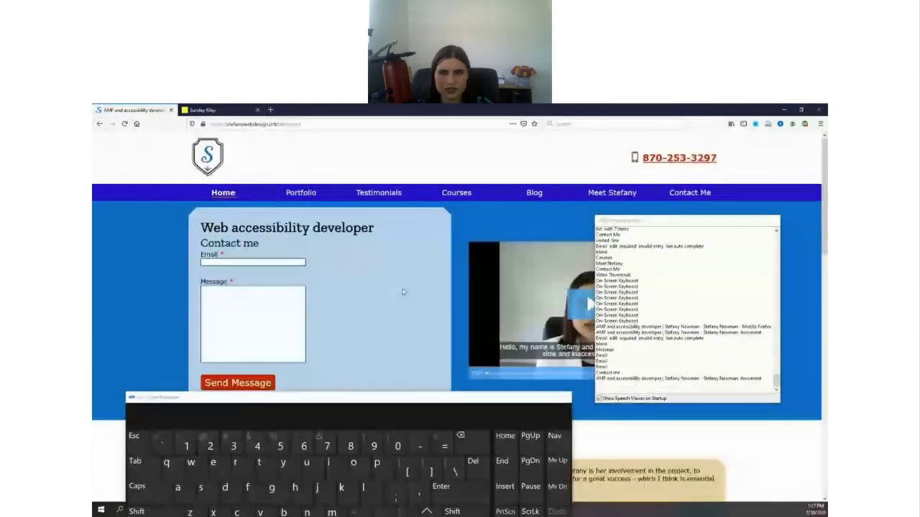
scroll(401, 281, down, 4)
mouse_move(399, 259)
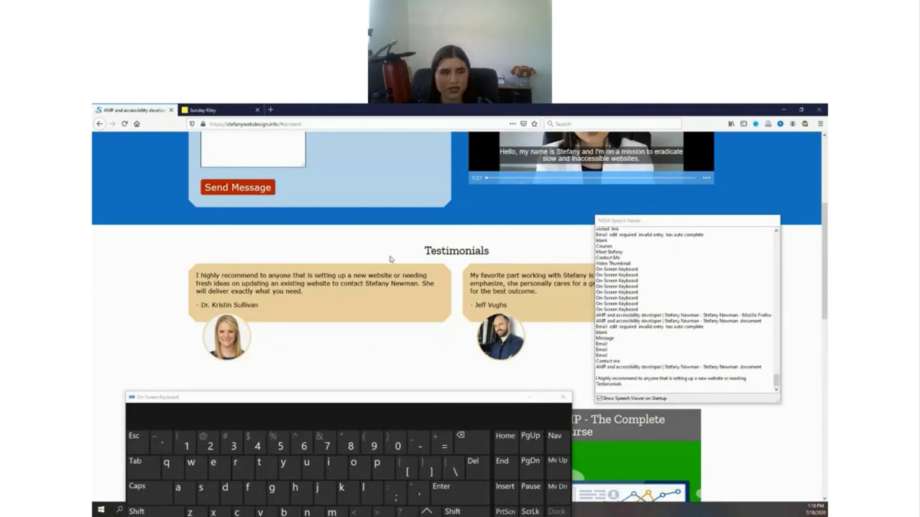
key(ctrl+plus)
key(ctrl+minus)
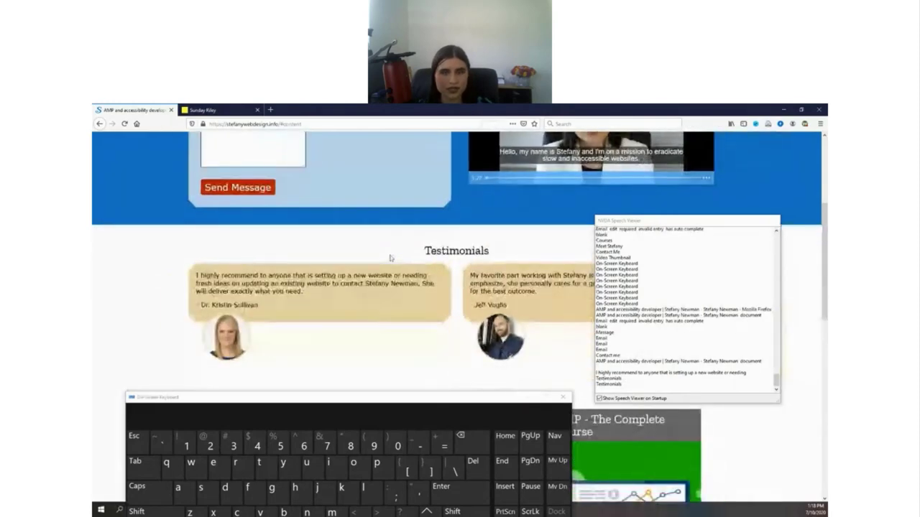
key(ctrl+0)
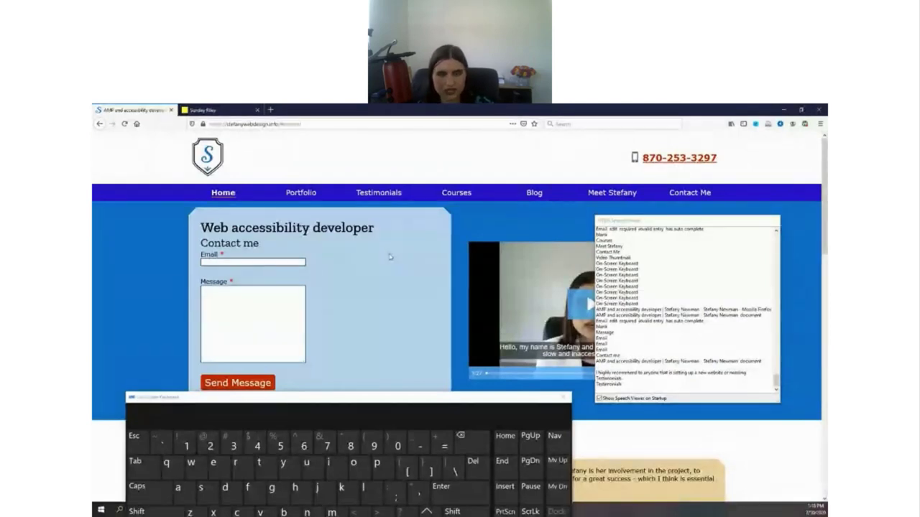
Focus the Email field, and move keyboard focus back and forth between the Message field and the Send Message button, ending on Message.
click(302, 261)
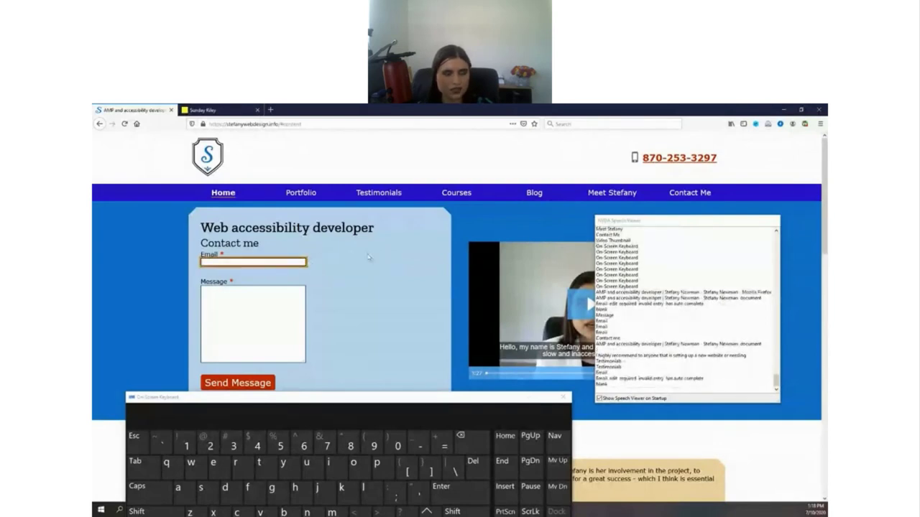
key(Tab)
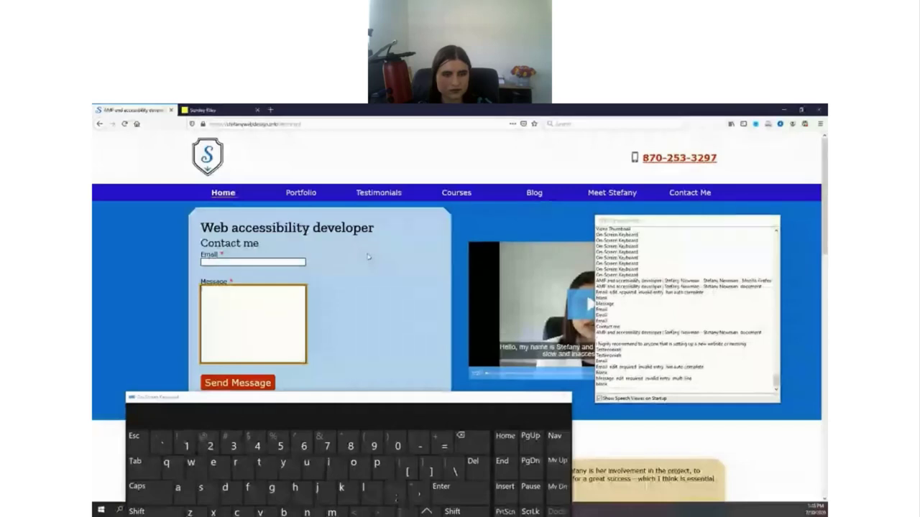
key(Tab)
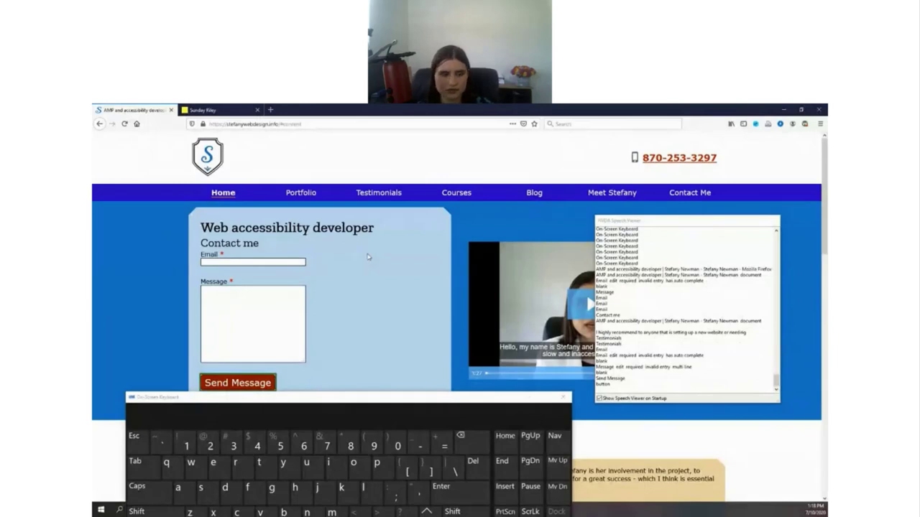
key(shift+Tab)
key(Tab)
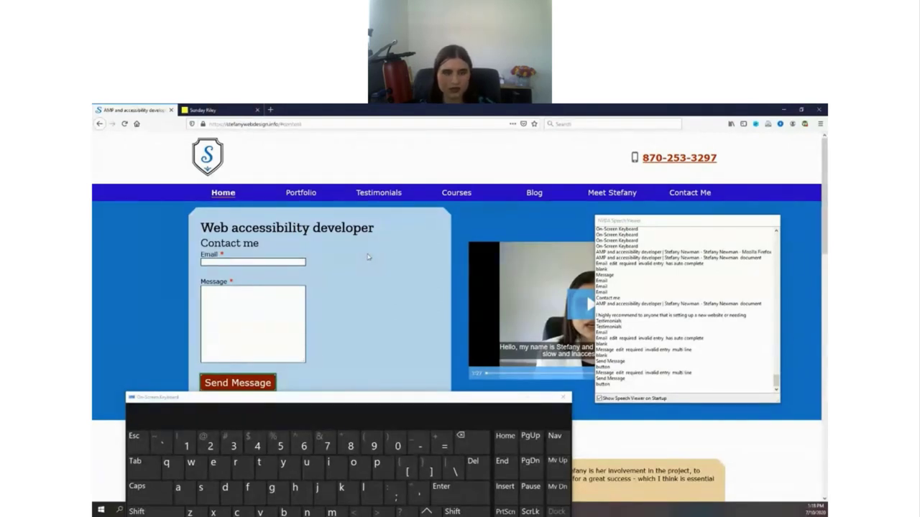
key(shift+Tab)
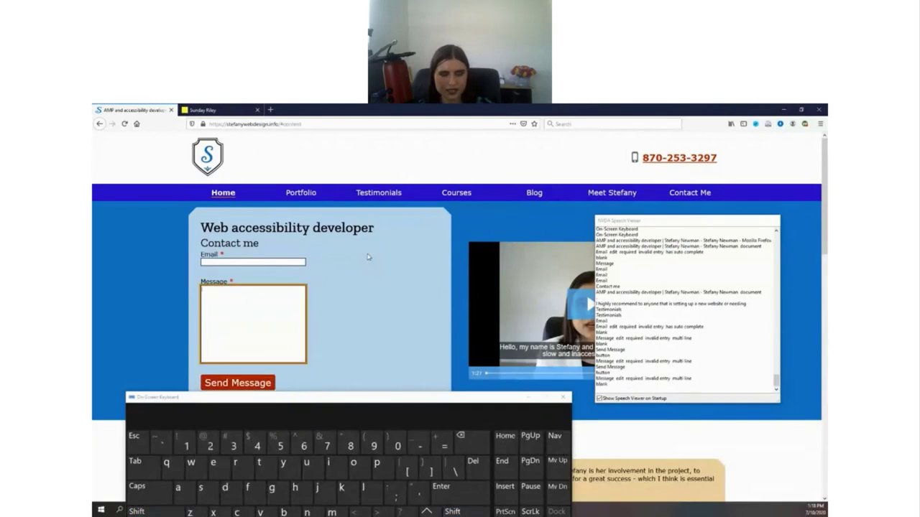
key(ctrl+h)
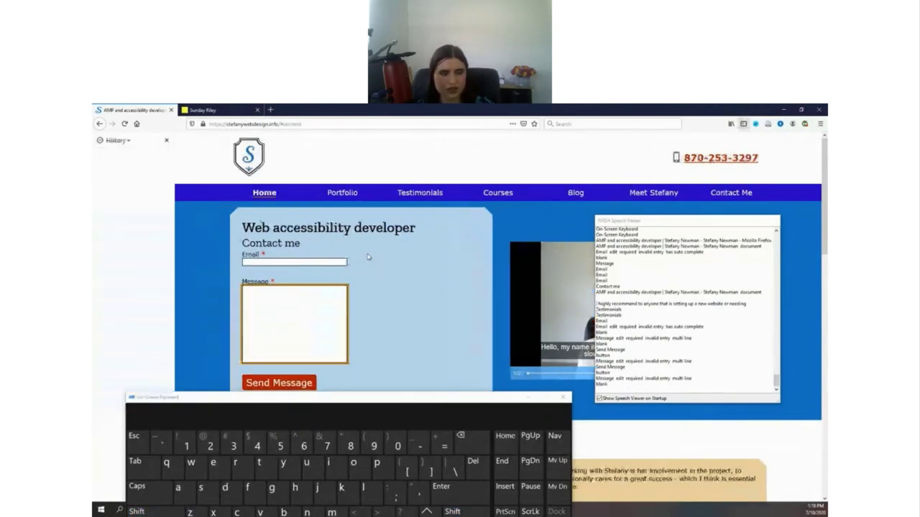
key(shift+Tab)
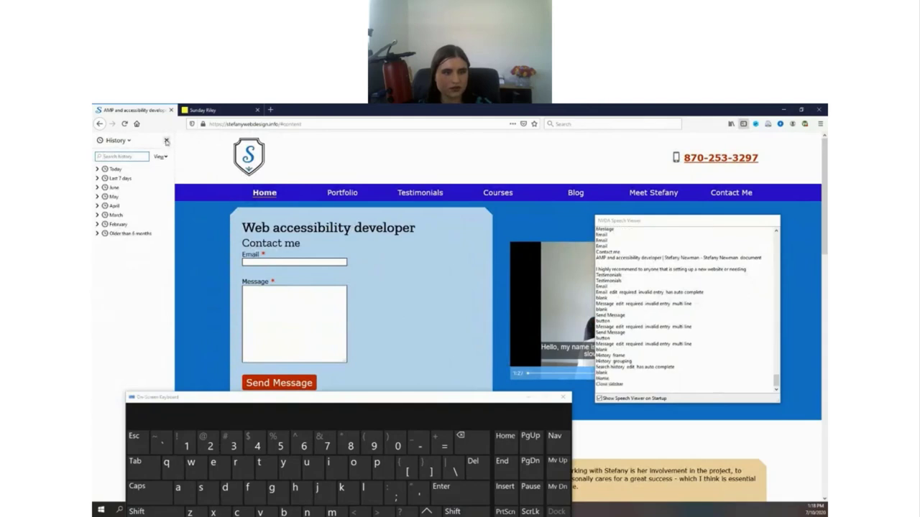
key(space)
Focus the Message field, enter "hhhh" to test the heading shortcut inside an edit field, and clear the text.
click(287, 316)
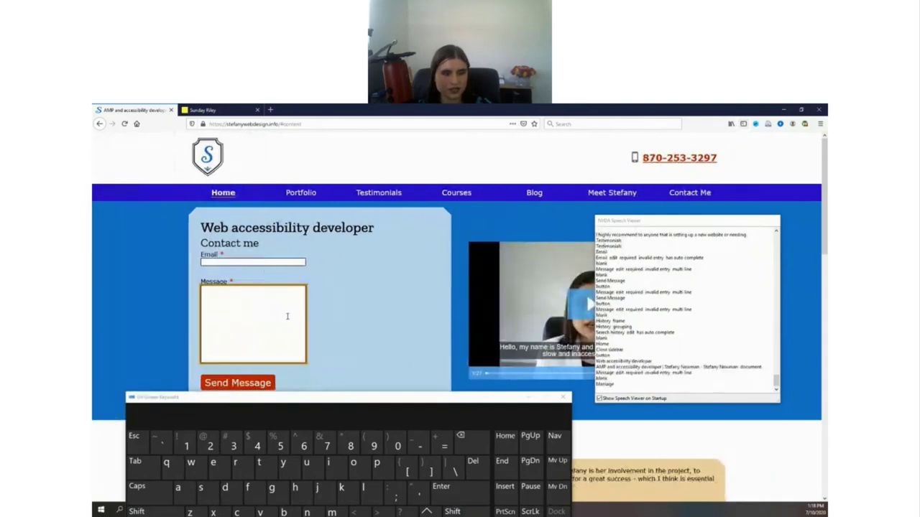
text(h)
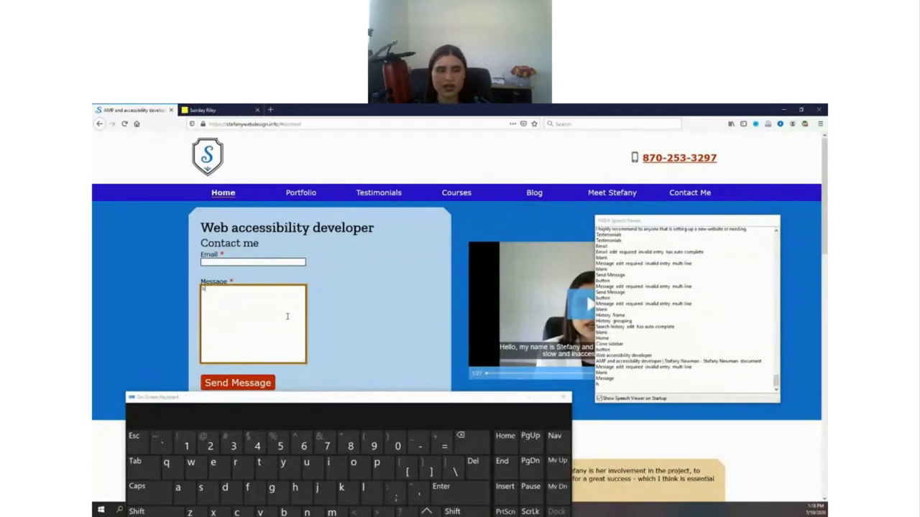
text(hhh)
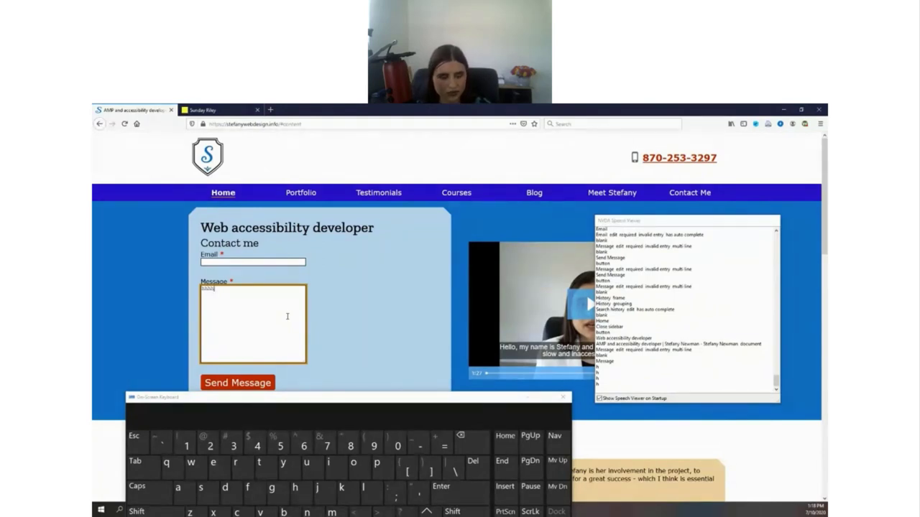
key(ctrl+a)
key(BackSpace)
Leave the form field and use NVDA heading navigation to go through the page's headings, from "Web accessibility developer" to "Newsletter".
click(360, 152)
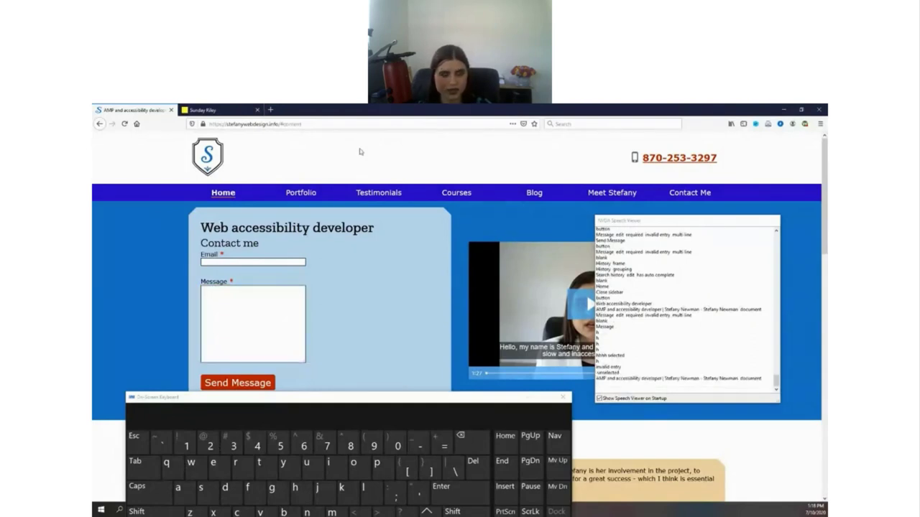
key(h)
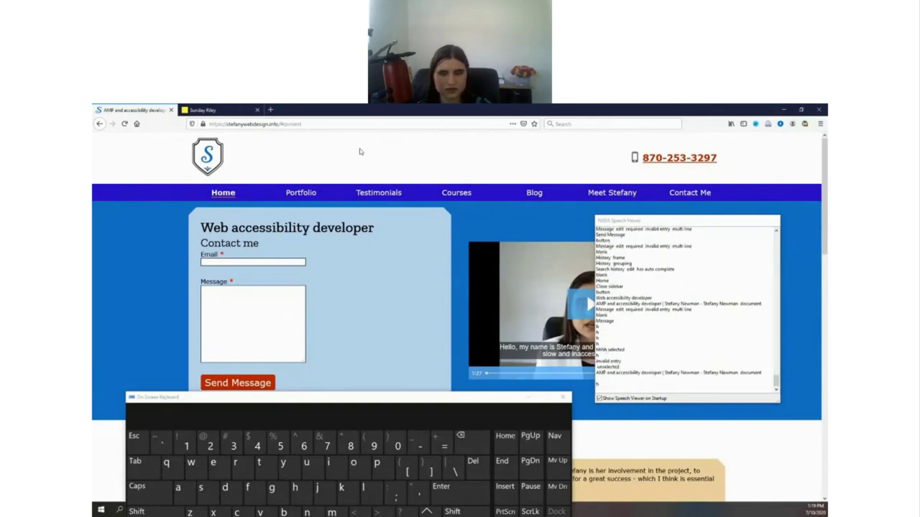
key(h)
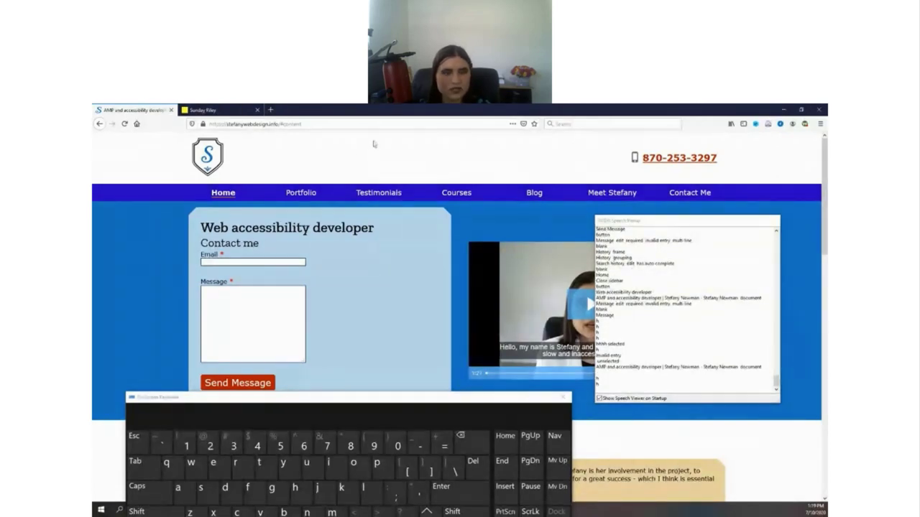
key(Tab)
key(h)
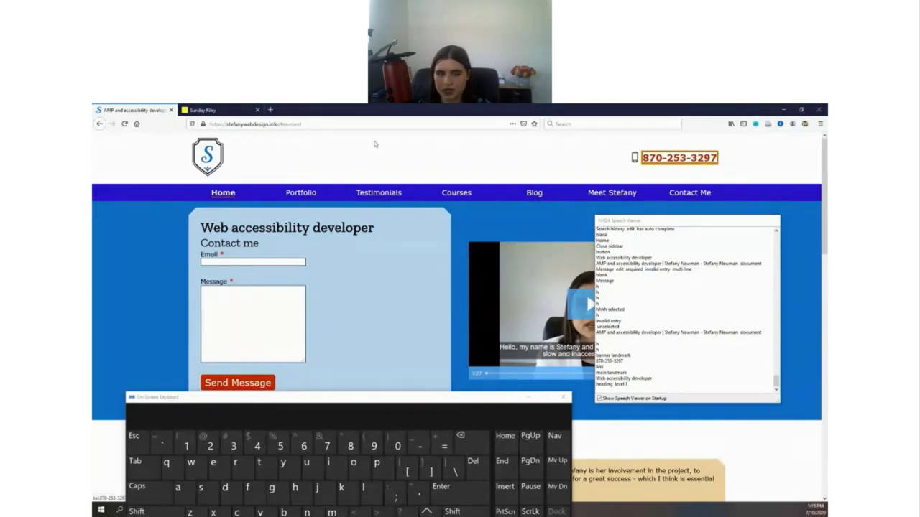
key(h)
key(h)
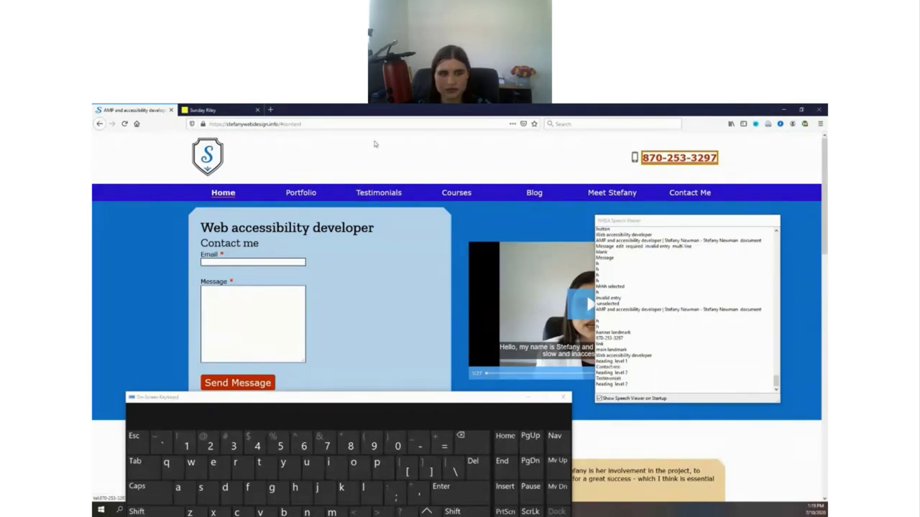
key(h)
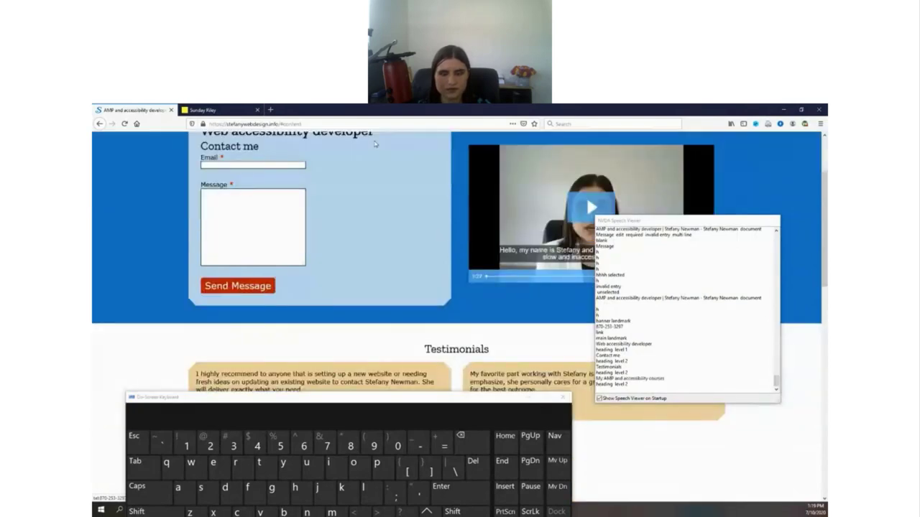
key(h)
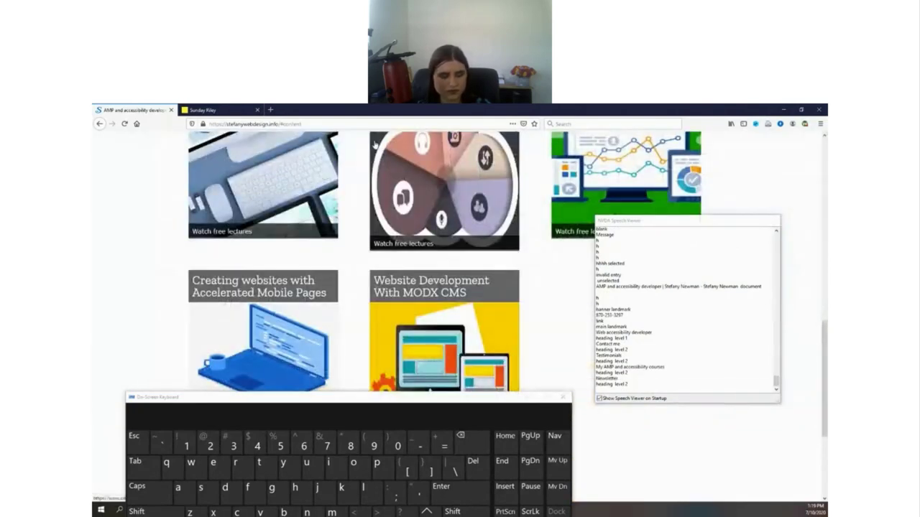
Return to the contact form, move the NVDA Speech Viewer off the introduction video, and focus the Message field.
key(Tab)
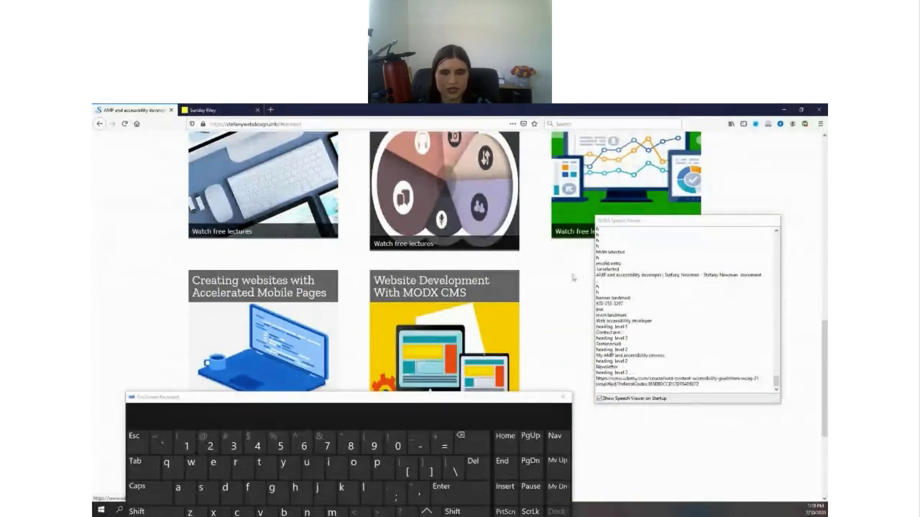
key(Tab)
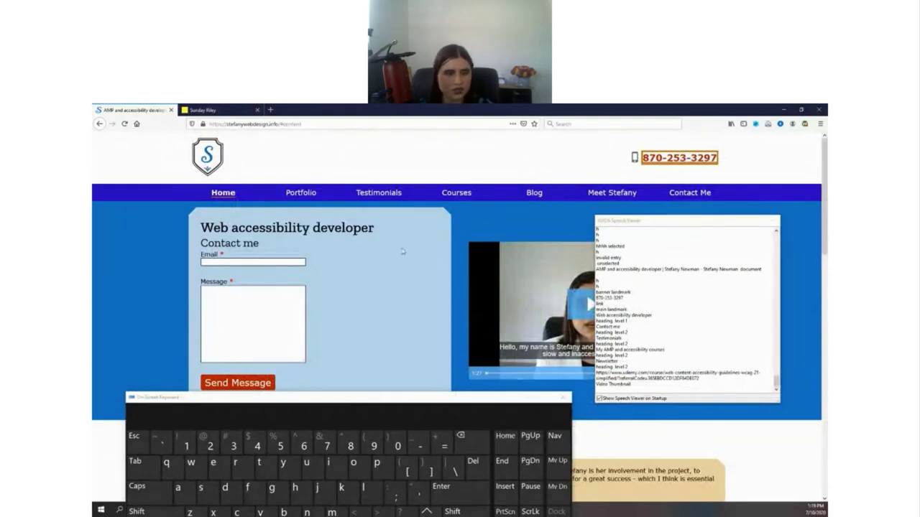
key(Tab)
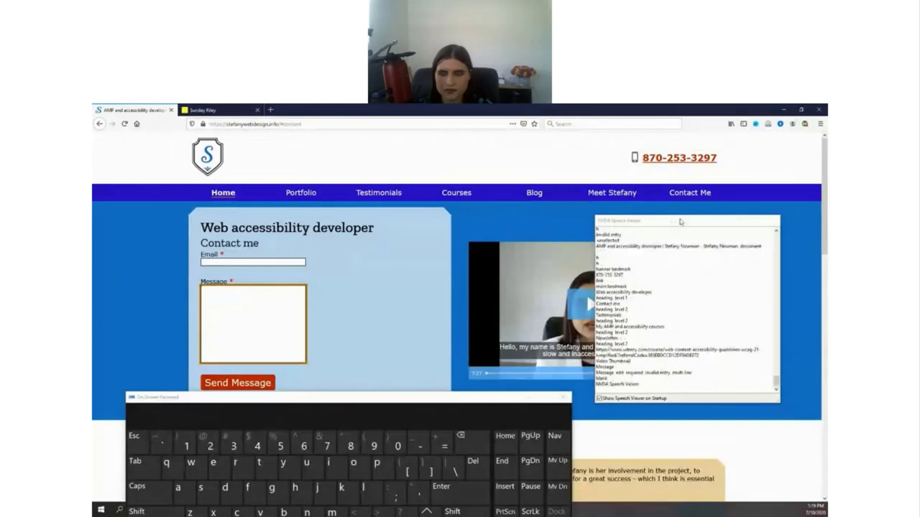
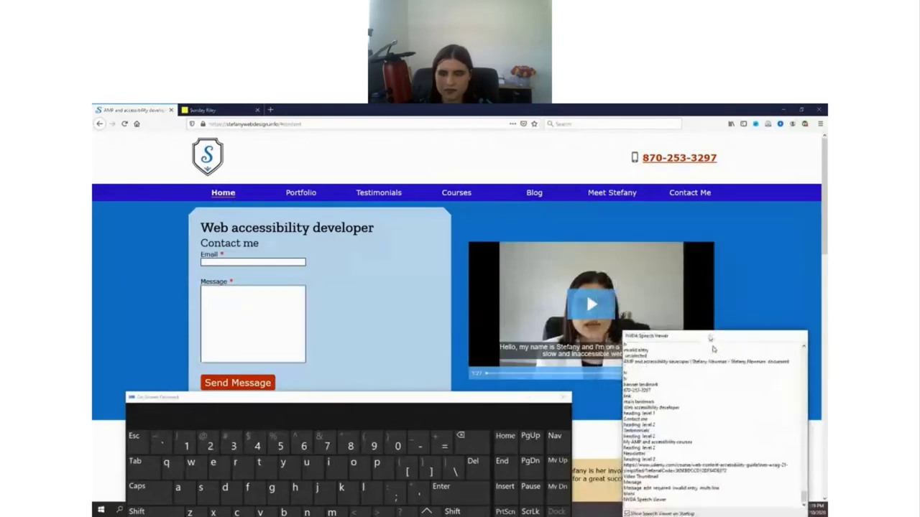
click(278, 326)
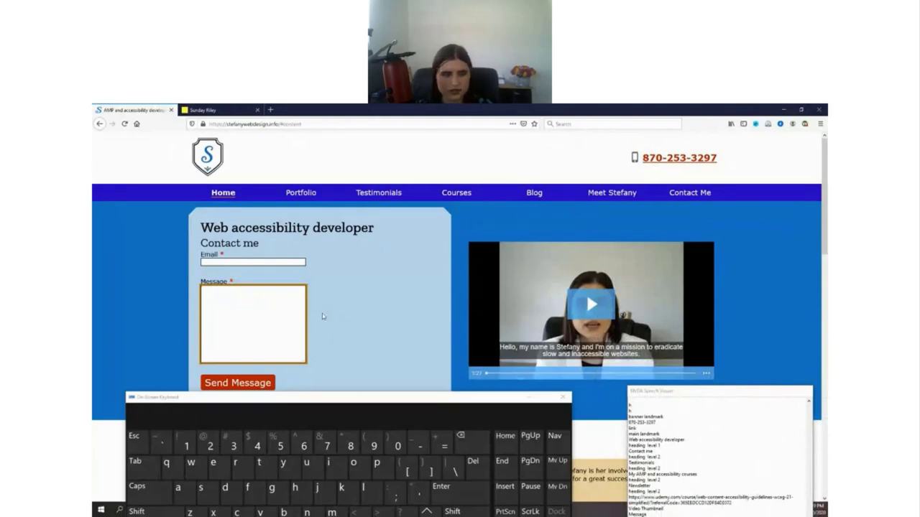
Move keyboard focus from the Message field to the Send Message button and the video player, and back to Send Message.
key(Tab)
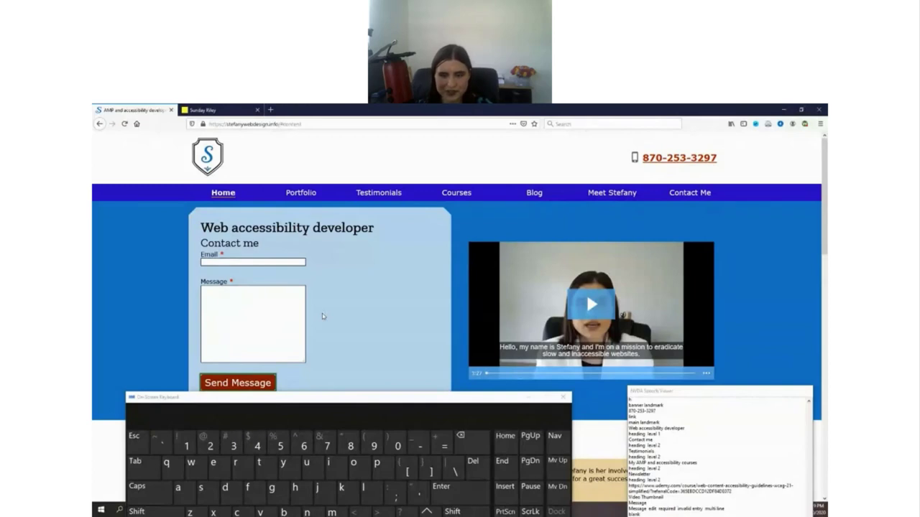
key(Tab)
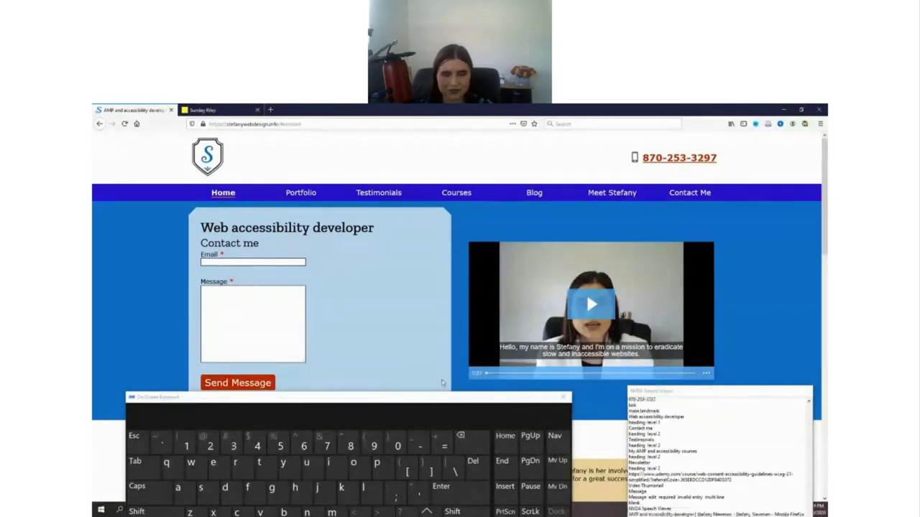
key(shift+Tab)
key(Tab)
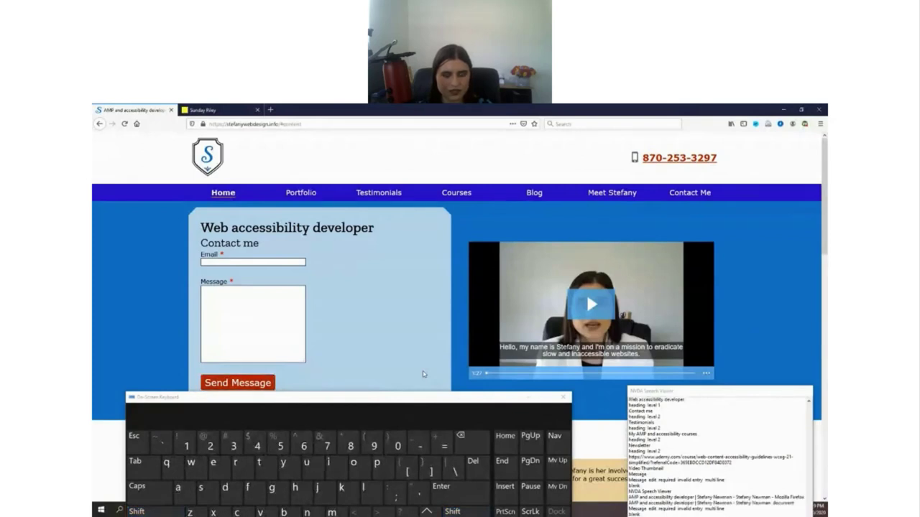
key(shift+Tab)
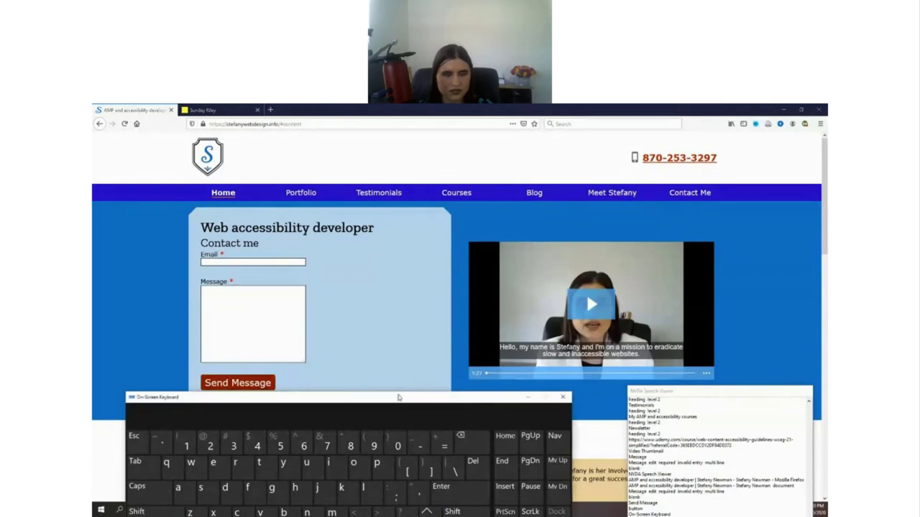
Move the on-screen keyboard over the page header to uncover the Send Message button, return to the page, and silence the speech.
drag(400, 399, 447, 137)
click(374, 359)
key(ctrl)
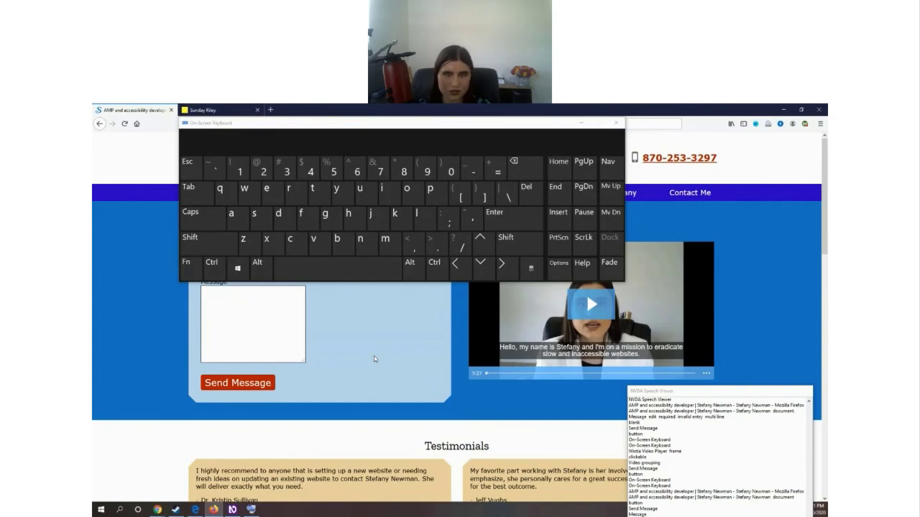
Move keyboard focus past the Send Message button through the video player's controls to the volume slider, and silence the speech.
key(Tab)
key(Tab)
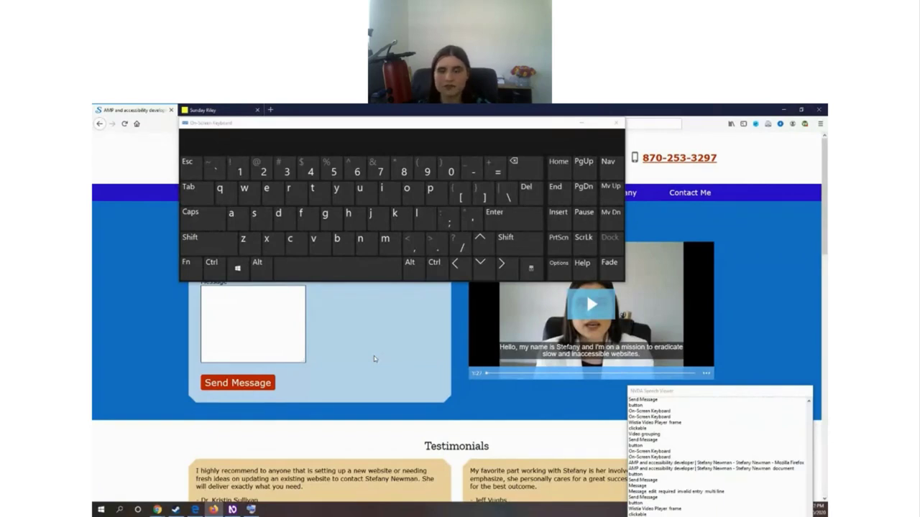
key(Tab)
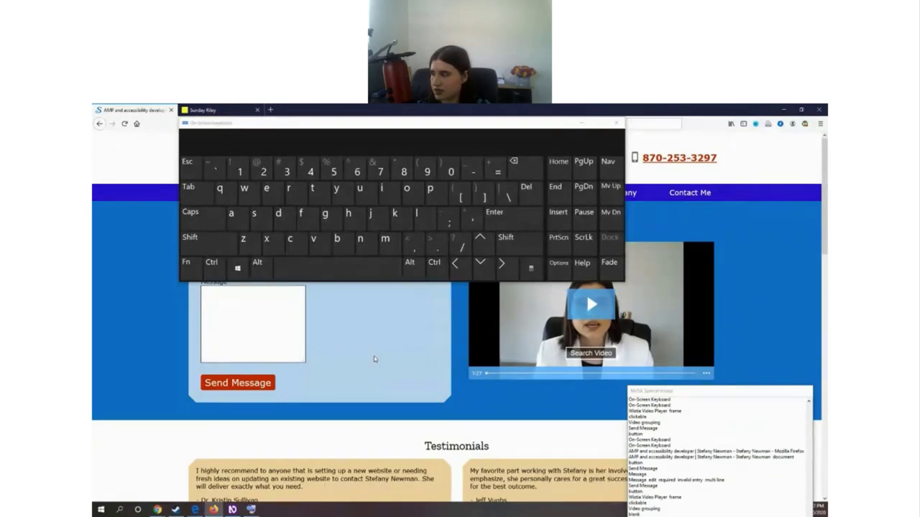
key(Tab)
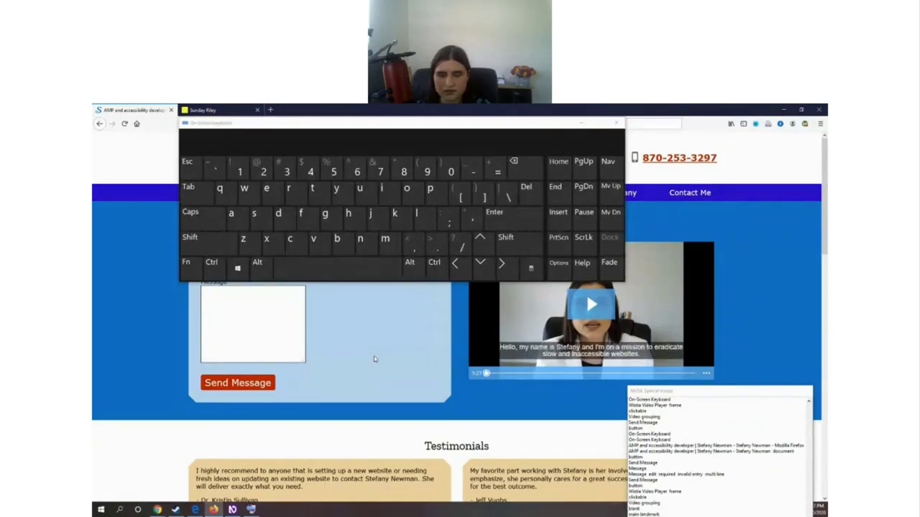
key(Tab)
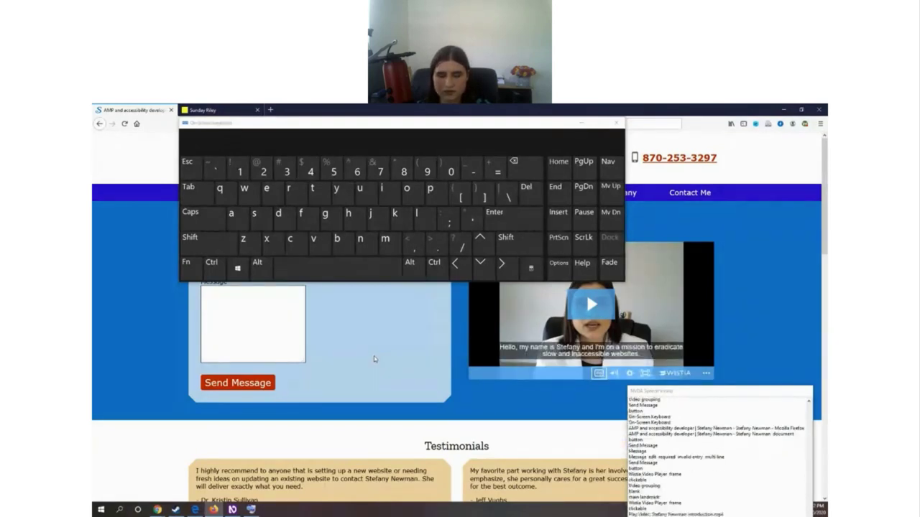
key(Tab)
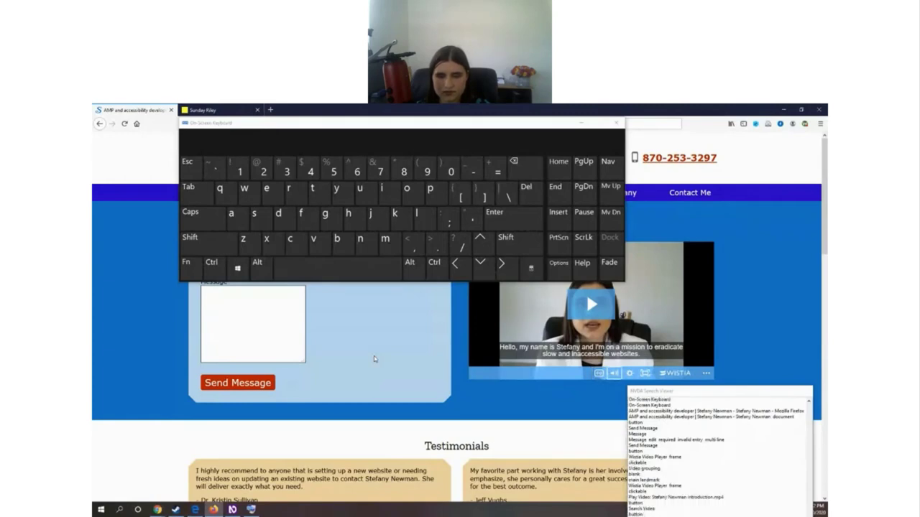
key(Tab)
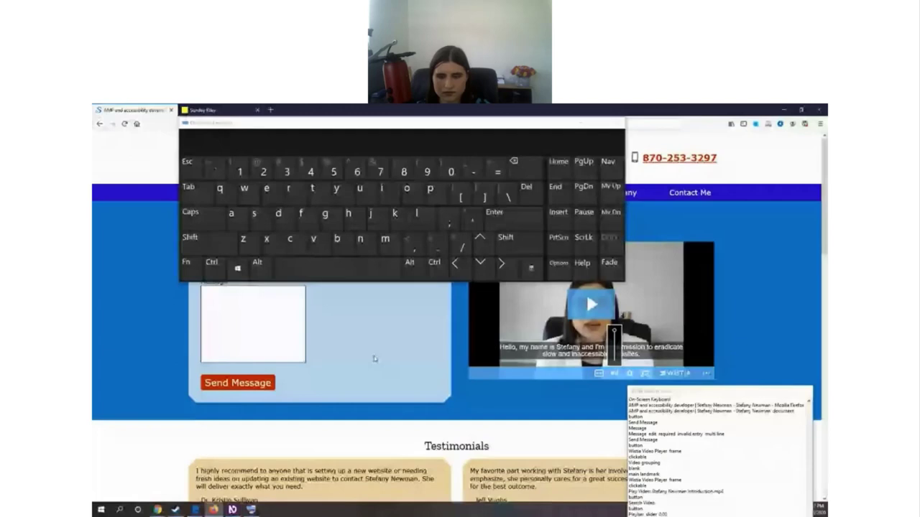
key(ctrl)
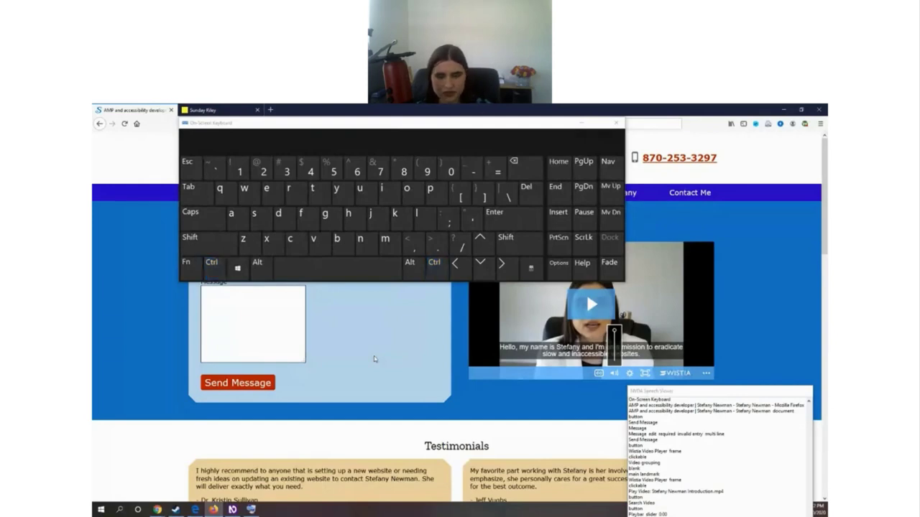
Move keyboard focus on to the video player's settings control, bring the Testimonials section into view, and silence the speech.
key(shift)
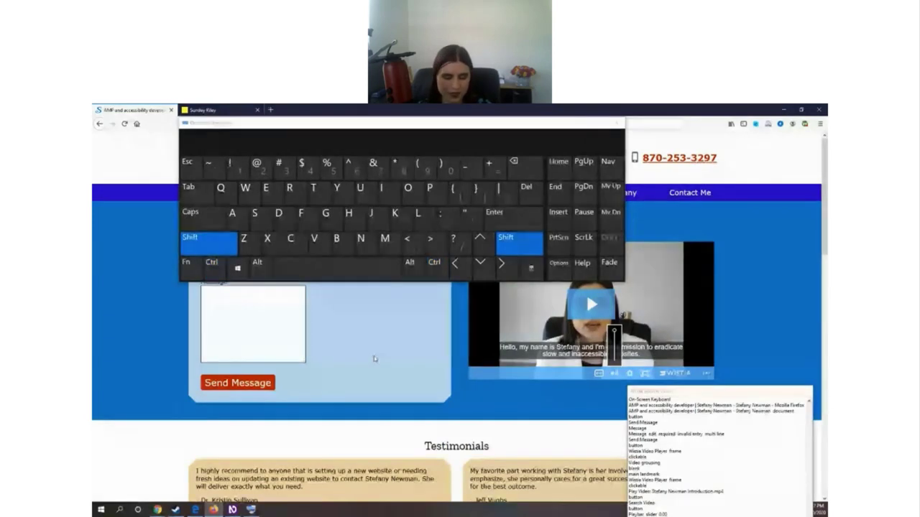
key(Tab)
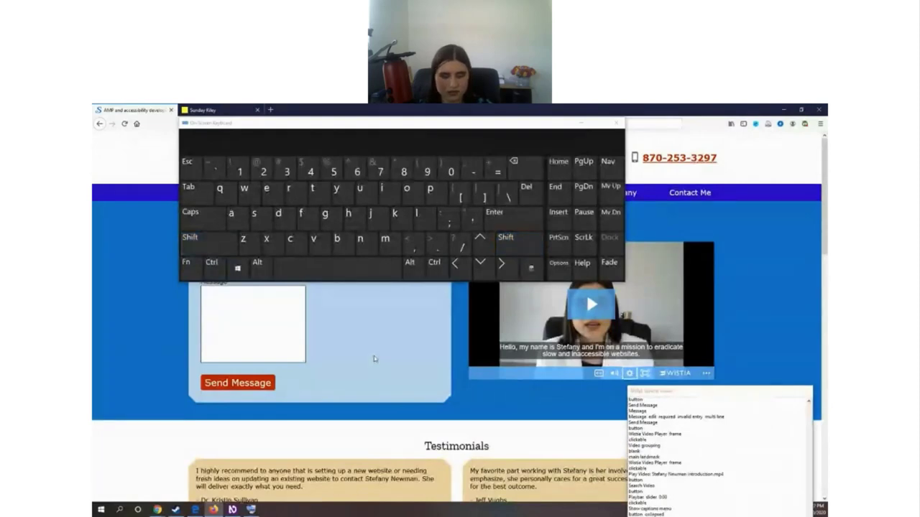
key(Tab)
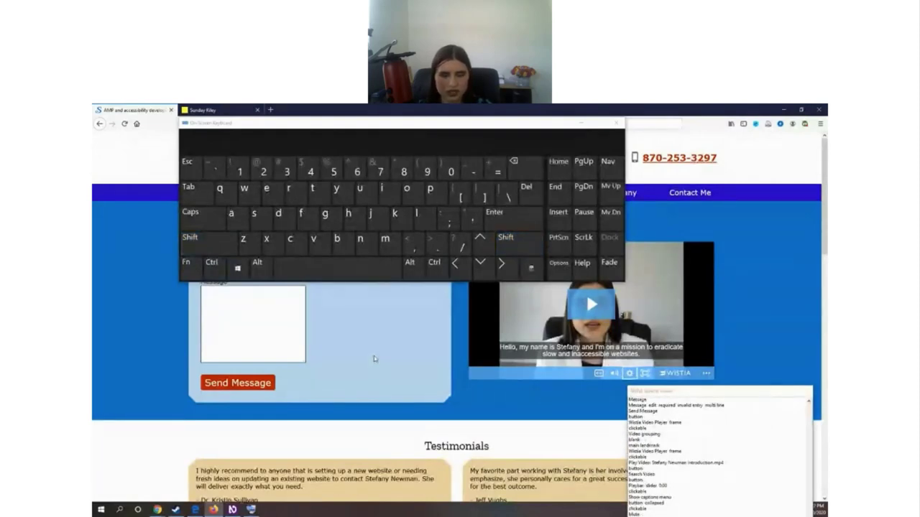
scroll(374, 359, down, 2)
scroll(374, 358, down, 1)
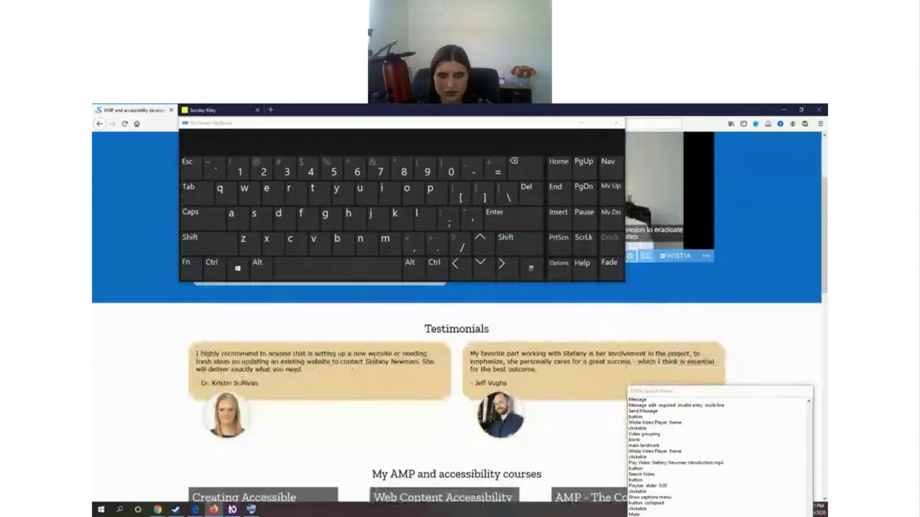
key(Tab)
key(ctrl)
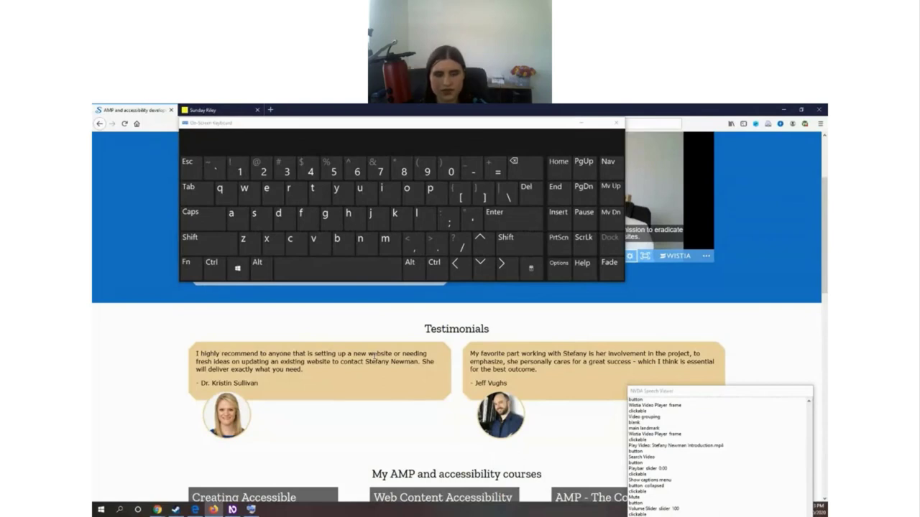
key(ctrl)
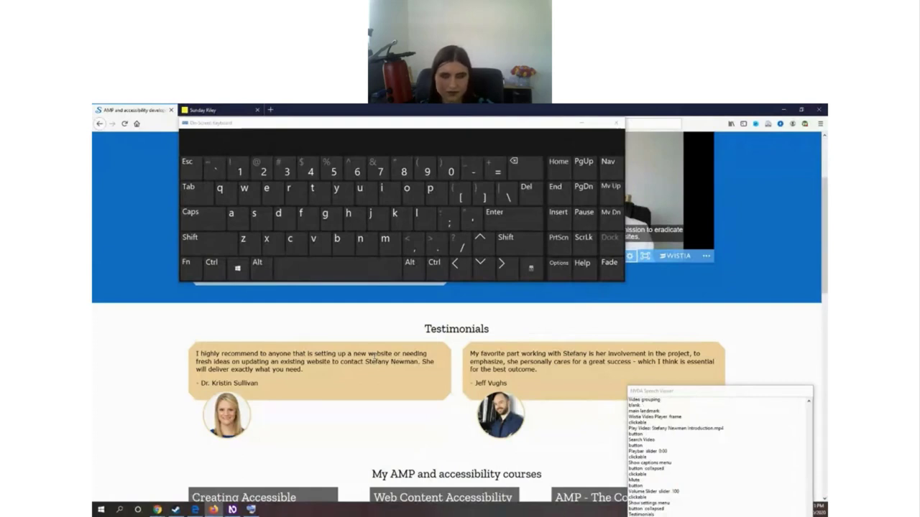
Listen to the first testimonial and its photo description in the Testimonials section, pausing, resuming and silencing the speech.
key(ctrl)
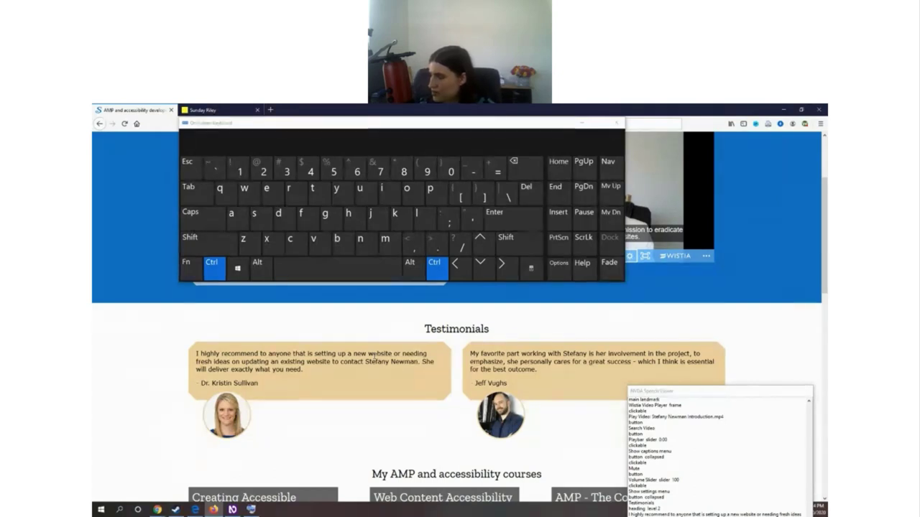
key(ctrl+shift)
key(shift)
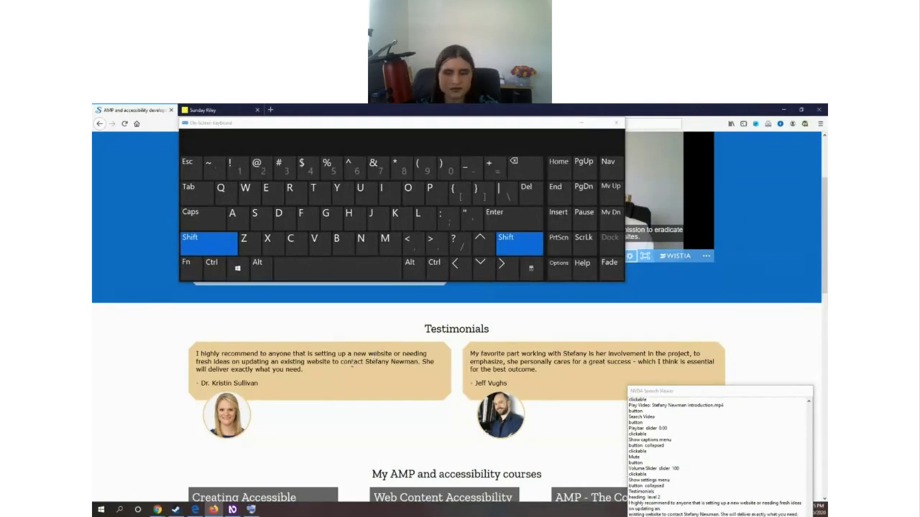
key(ctrl)
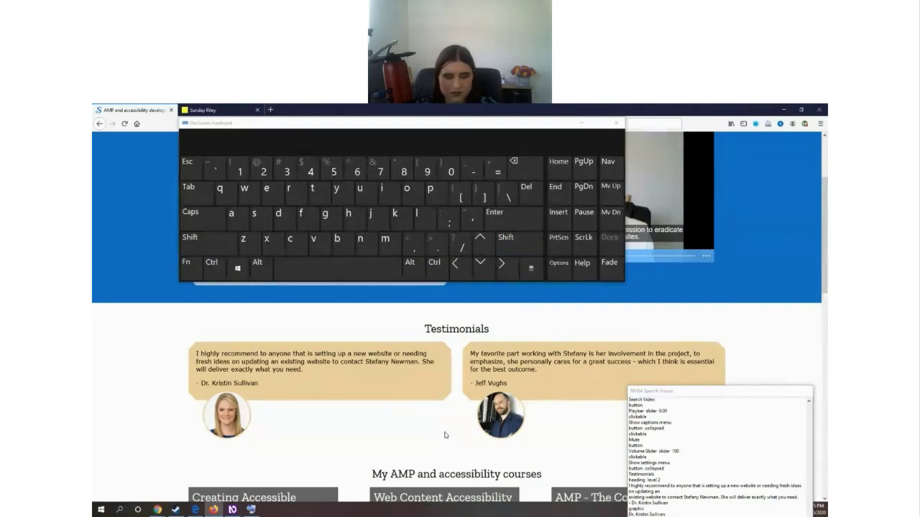
key(ctrl)
key(shift)
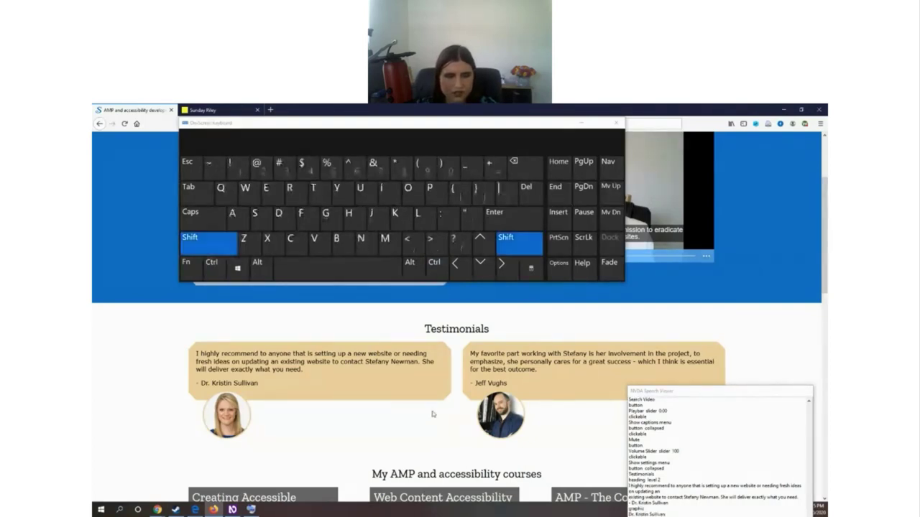
Jump to the courses heading, move keyboard focus to the Creating Accessible Websites course link, and silence the speech.
key(h)
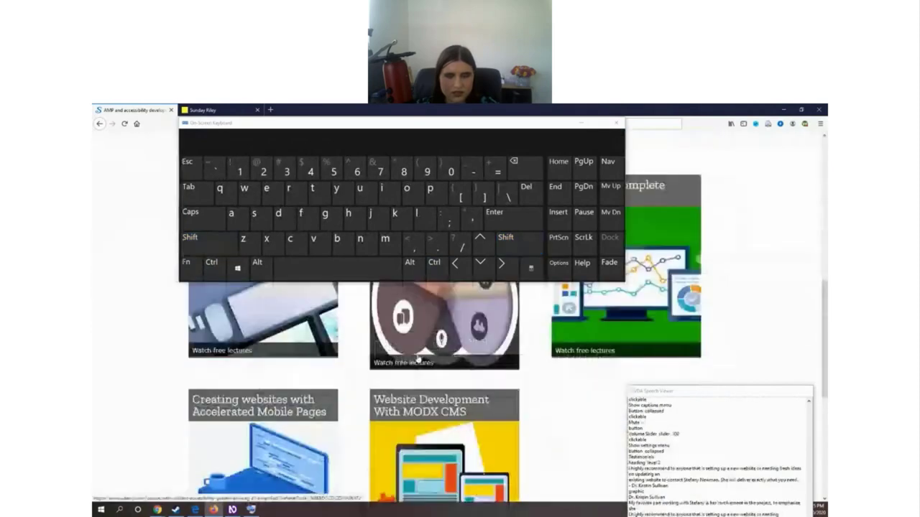
key(shift)
key(ctrl)
key(shift+Tab)
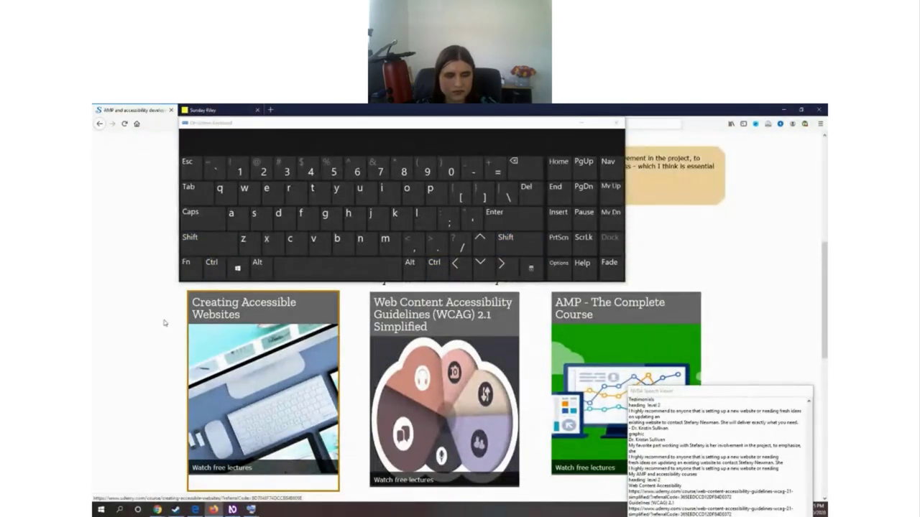
key(ctrl)
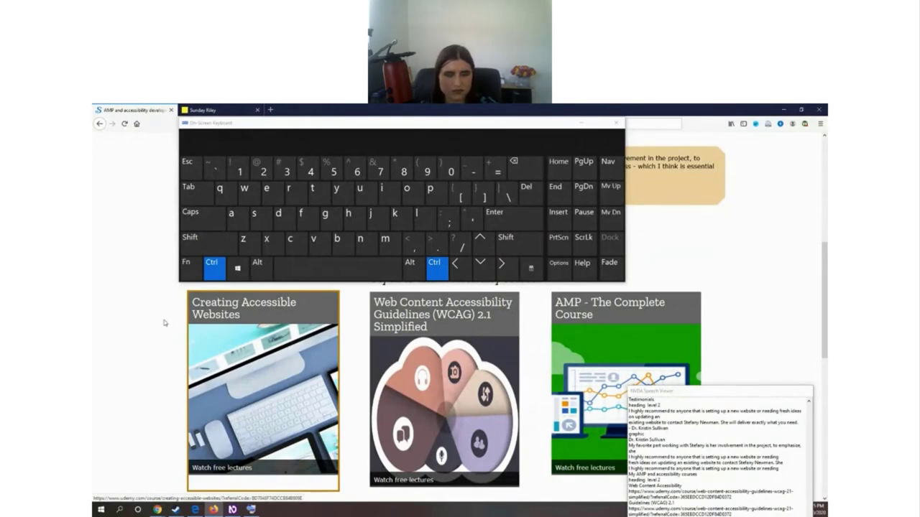
key(ctrl)
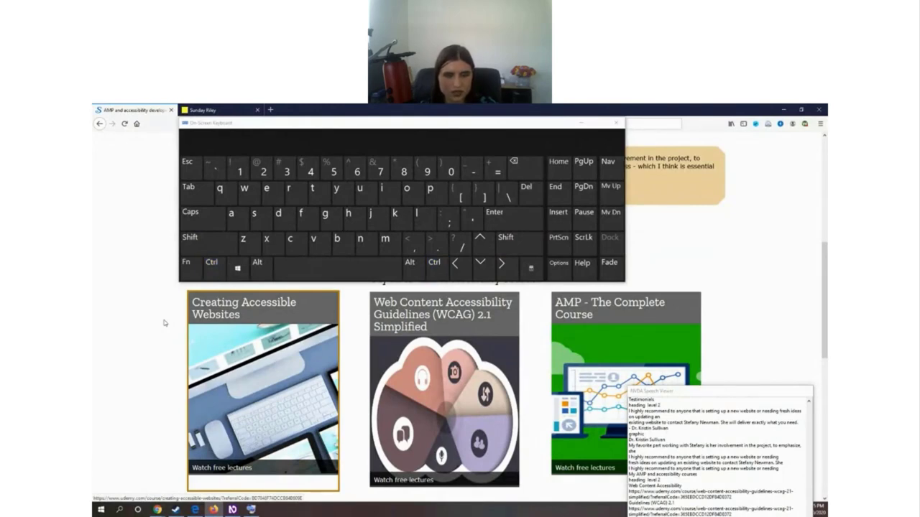
Move keyboard focus through the remaining course links to the Email field of the Newsletter form.
key(Tab)
key(Tab)
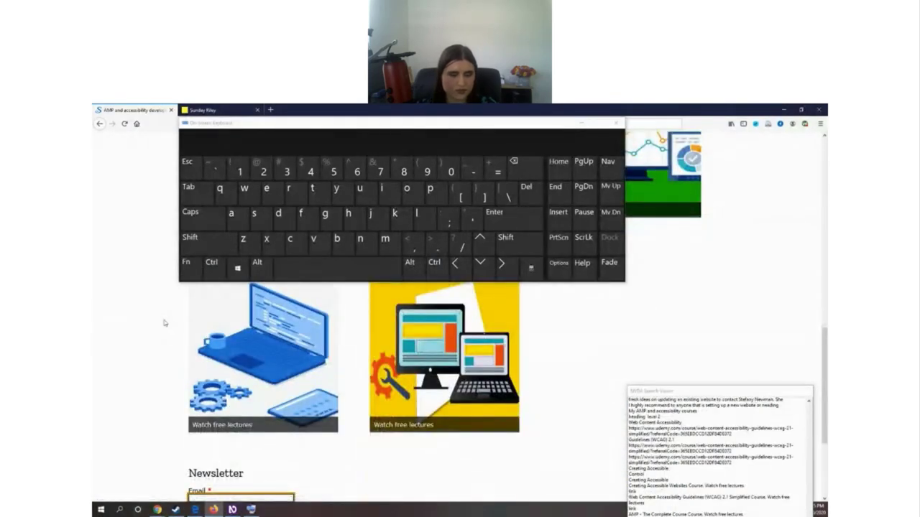
scroll(163, 323, down, 3)
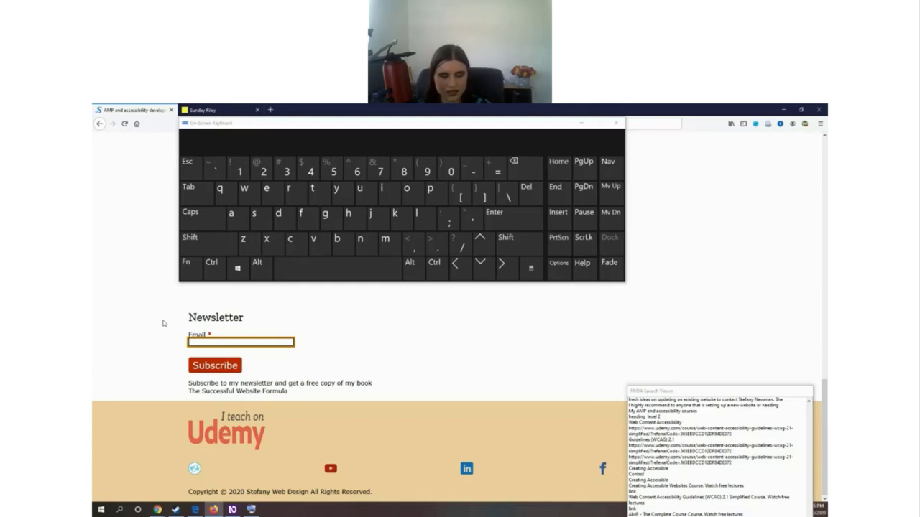
Move keyboard focus past the Subscribe button through the footer's Udemy, Skillshare, YouTube, LinkedIn and Facebook links, and silence the speech.
key(Tab)
key(Tab)
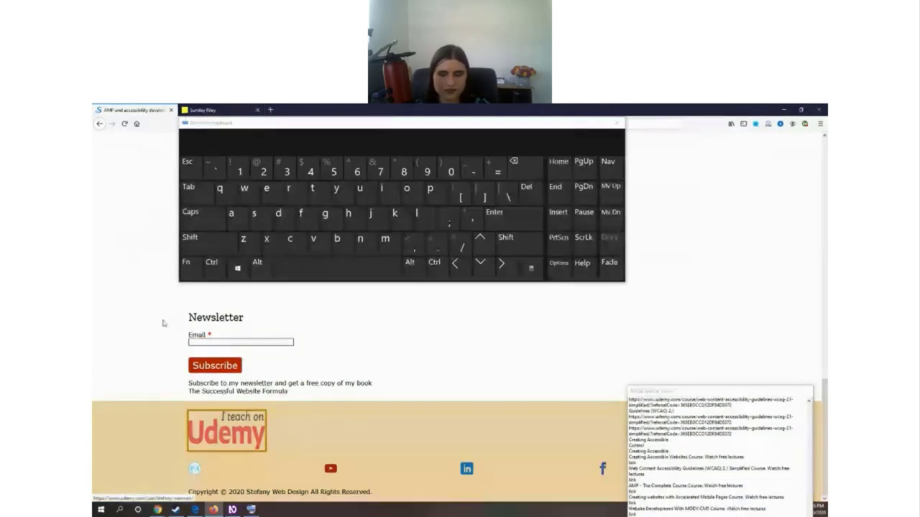
key(ctrl)
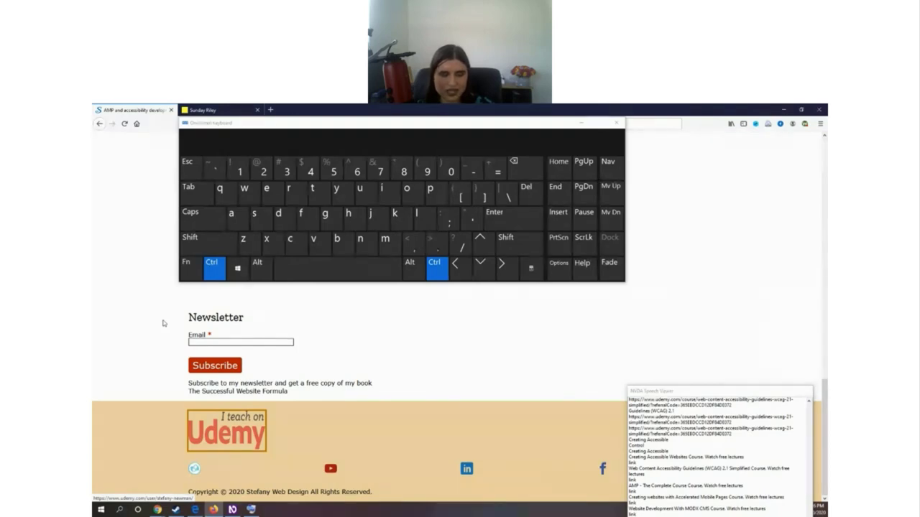
key(Tab)
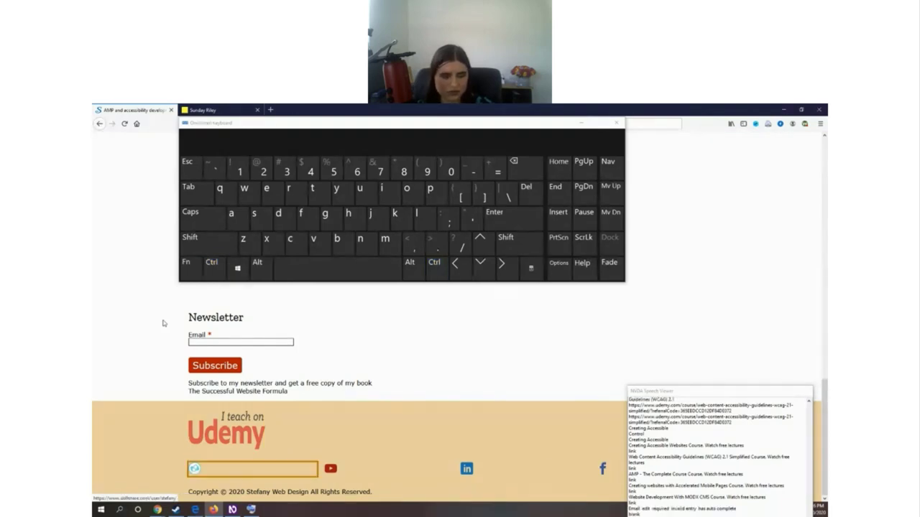
key(Tab)
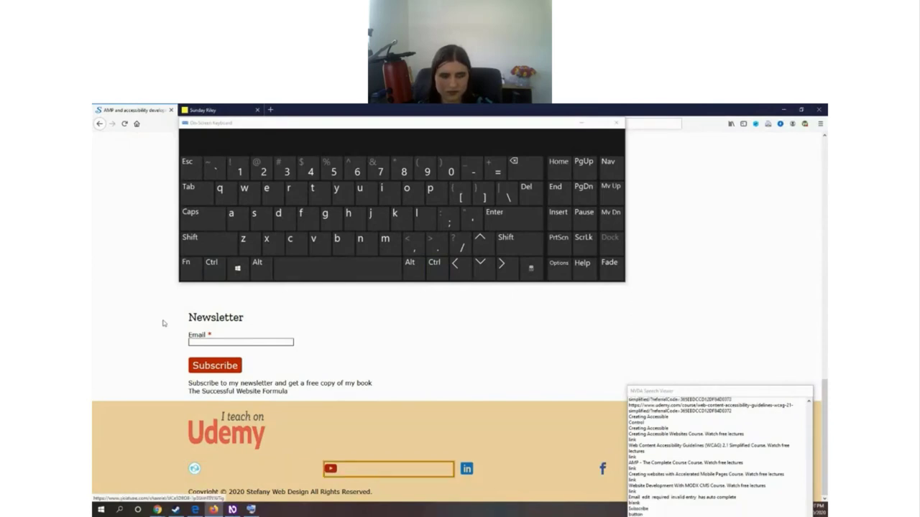
key(Tab)
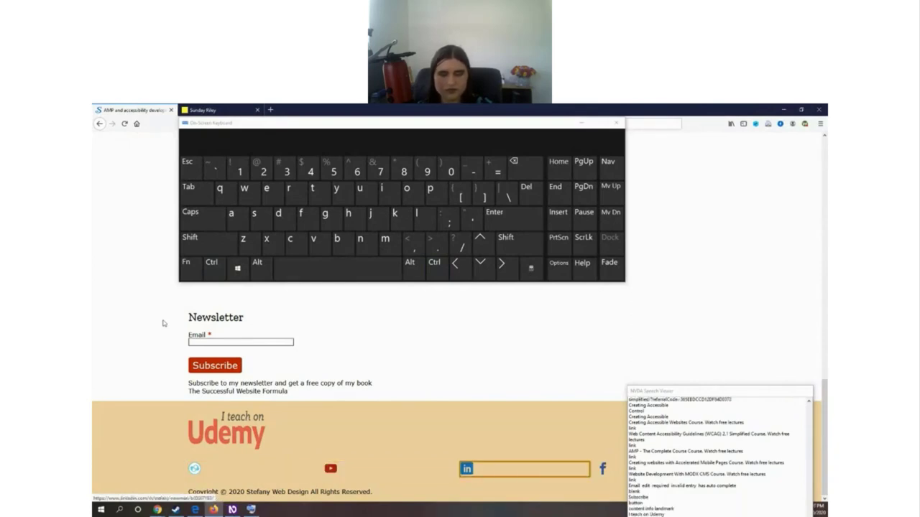
key(Tab)
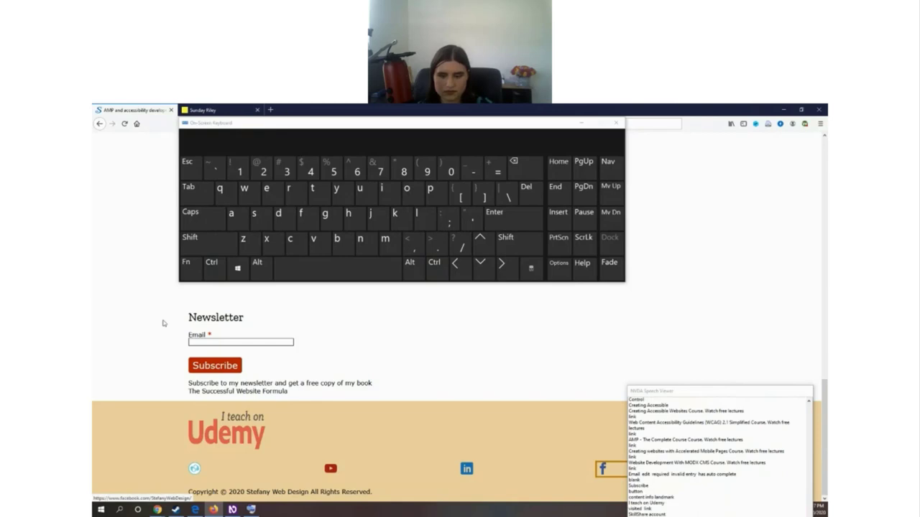
key(ctrl)
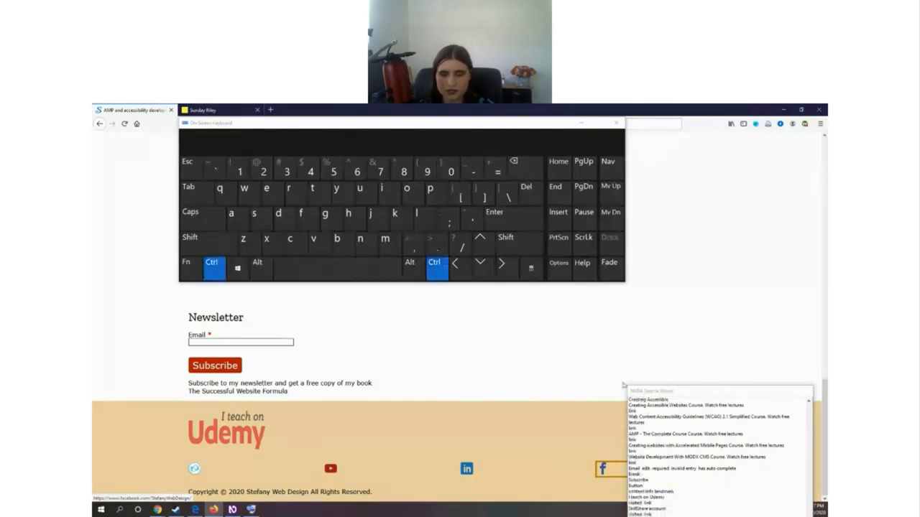
Move the NVDA Speech Viewer higher to show its full log, silence the speech, and focus its Show Speech Viewer on Startup option.
drag(657, 394, 647, 301)
key(ctrl)
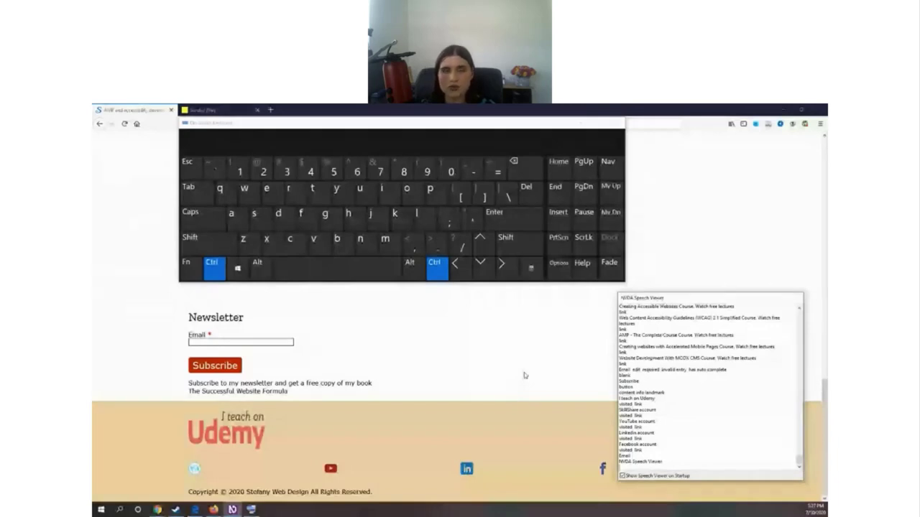
key(Tab)
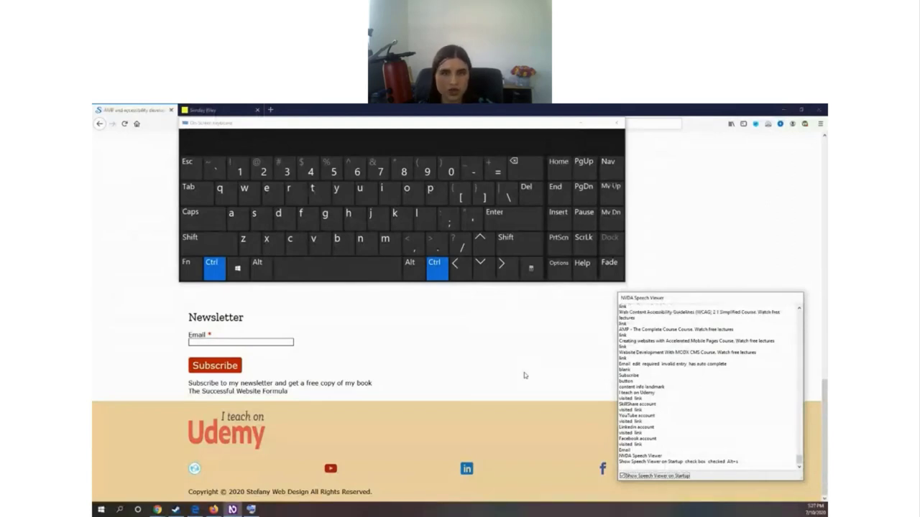
Close the tested website's tab to continue on the Sunday Riley site, and silence the speech.
key(ctrl+w)
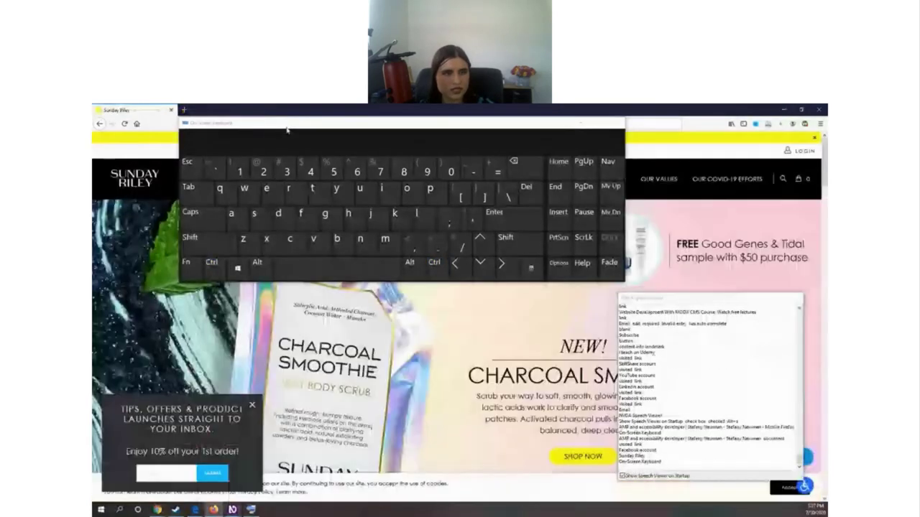
key(ctrl)
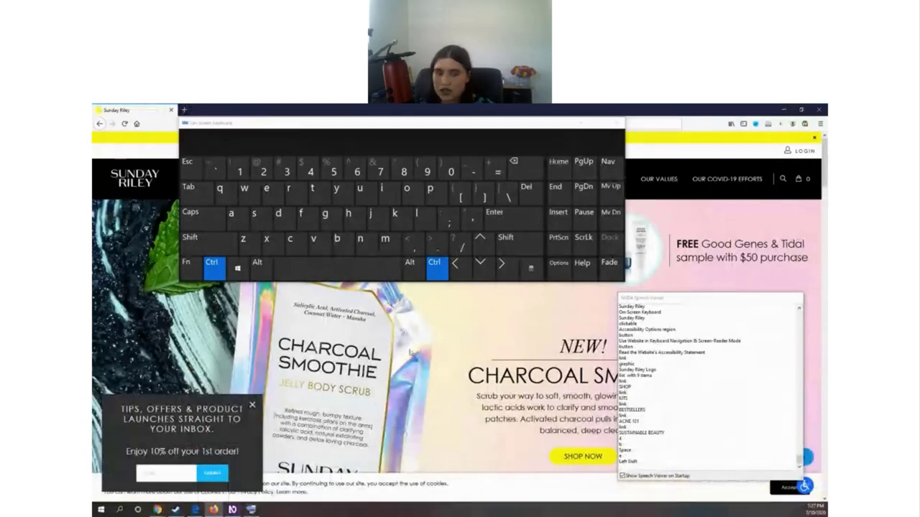
Move the on-screen keyboard and NVDA Speech Viewer below the site's navigation bar, and set the page zoom to 90%.
drag(389, 131, 372, 289)
drag(680, 298, 698, 268)
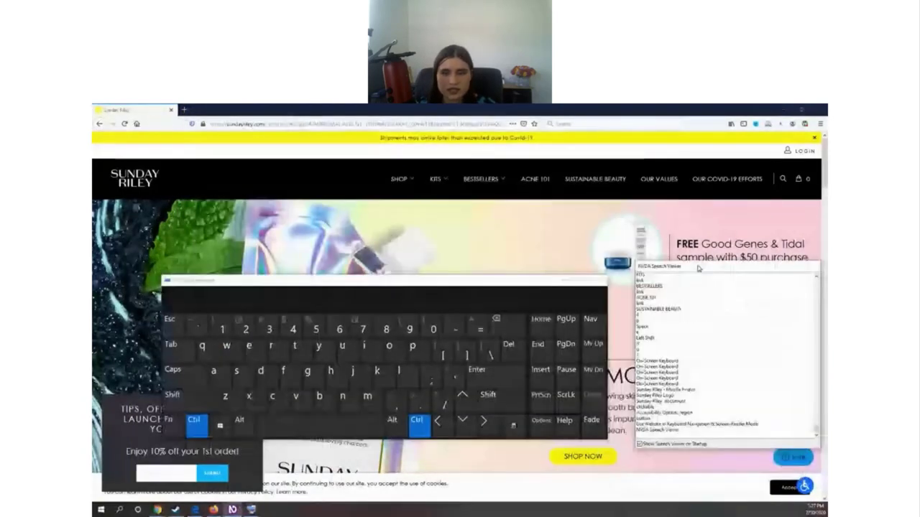
drag(531, 286, 547, 274)
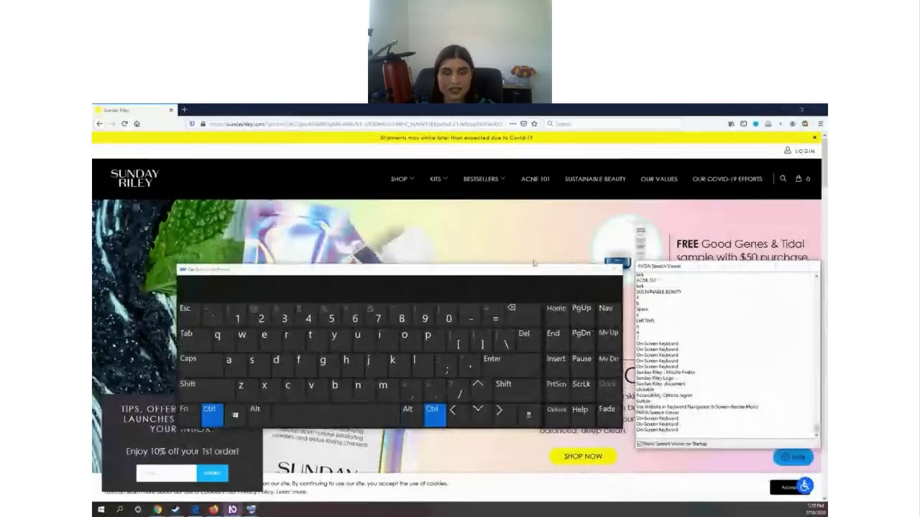
scroll(492, 248, up, 1)
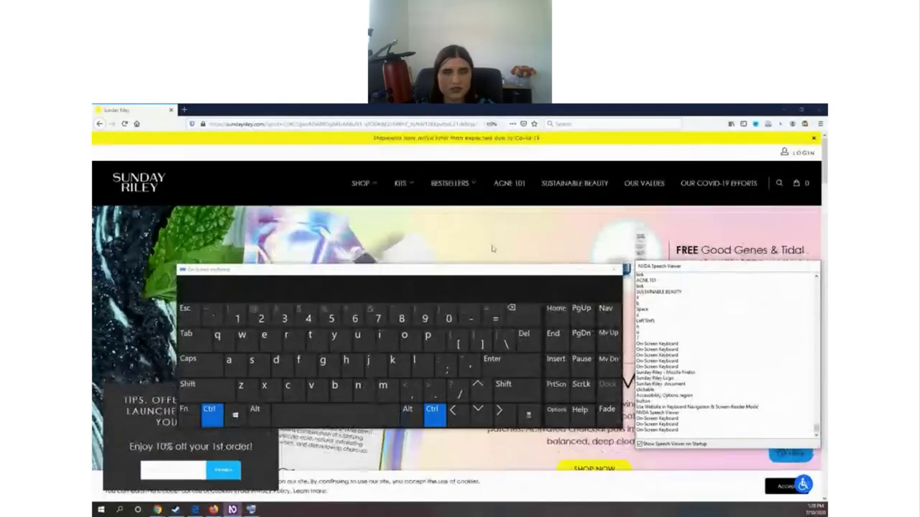
scroll(492, 248, down, 2)
scroll(489, 246, down, 1)
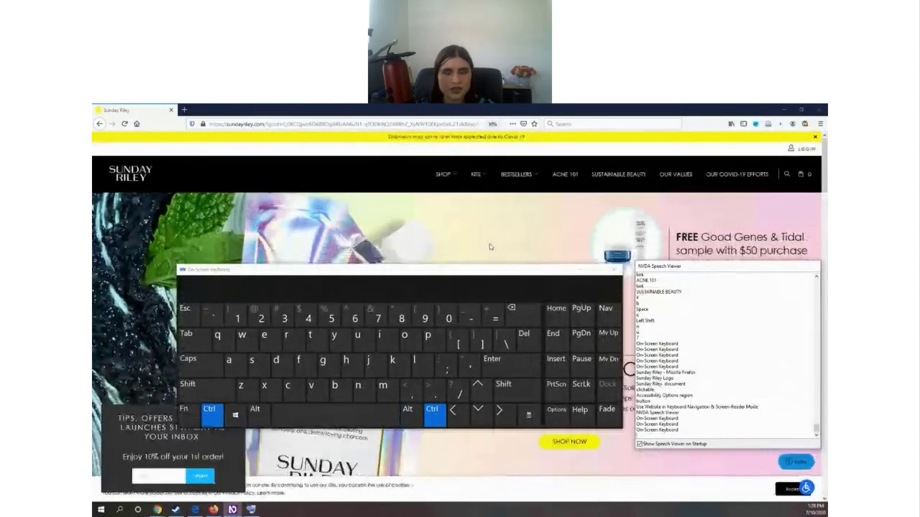
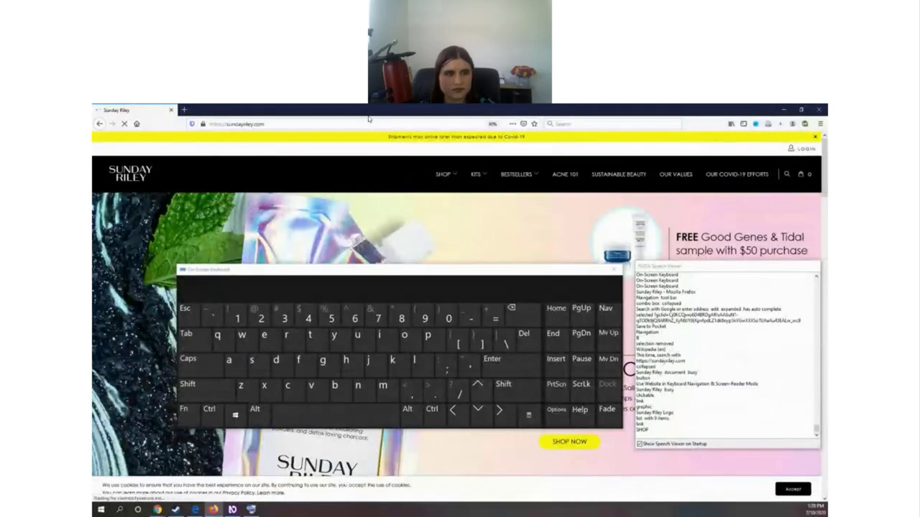
Move keyboard focus back and forth between the hidden accessibility options and the Sunday Riley logo link, and silence the speech.
key(Tab)
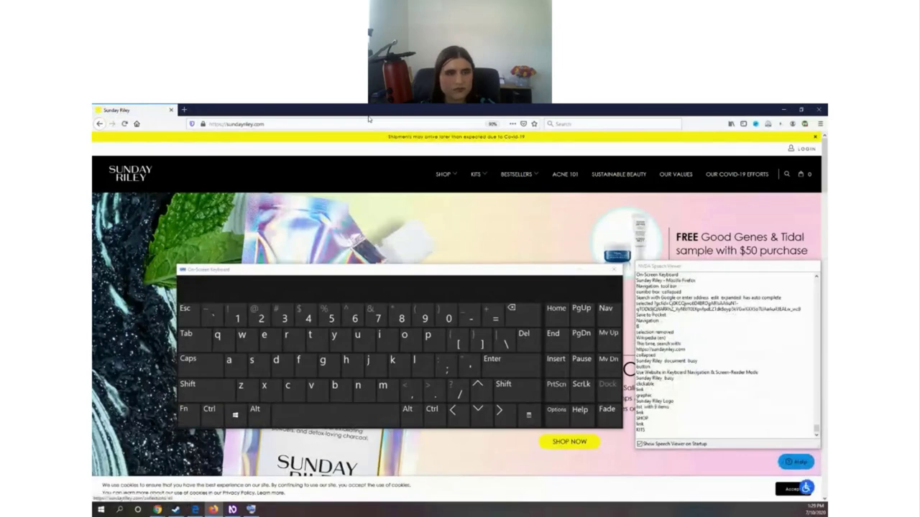
key(shift+Tab)
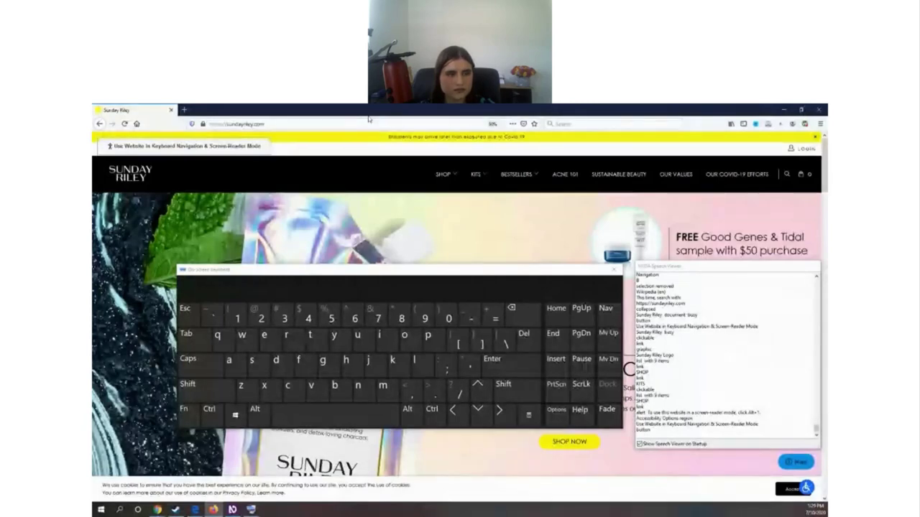
key(Tab)
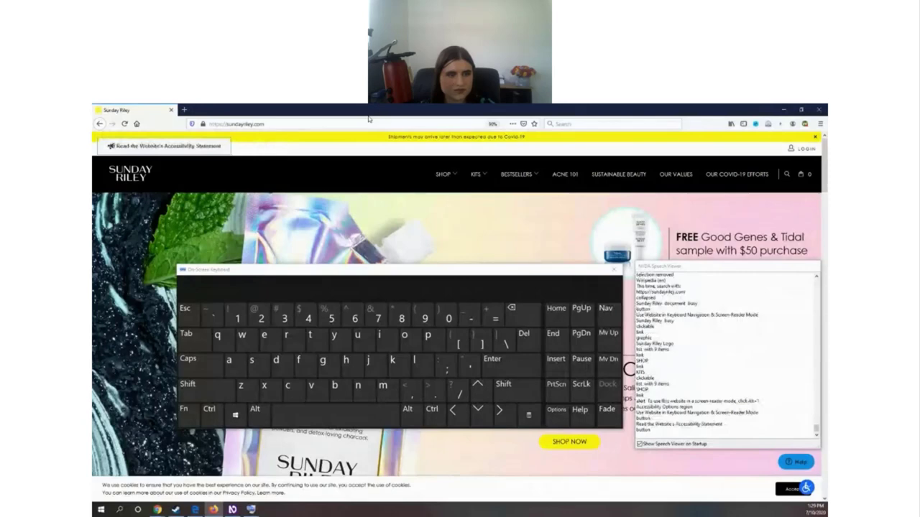
key(Tab)
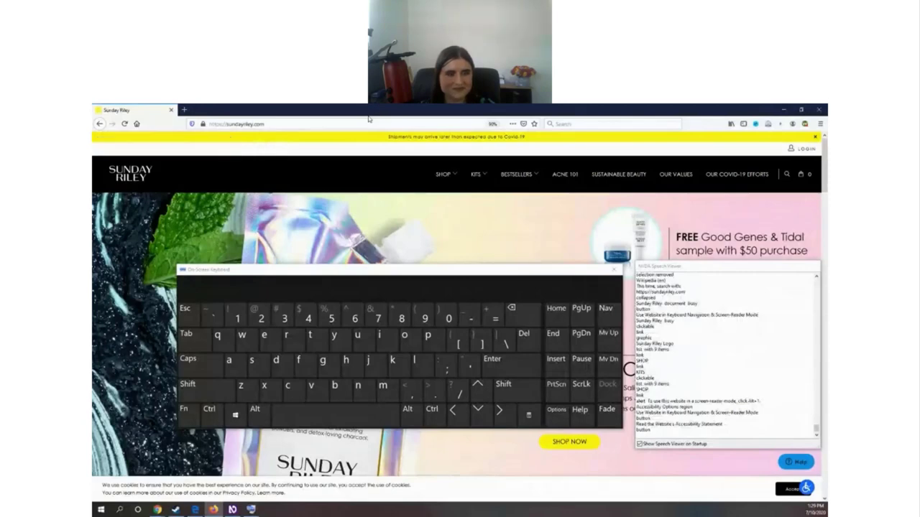
key(shift+Tab)
key(shift+Tab)
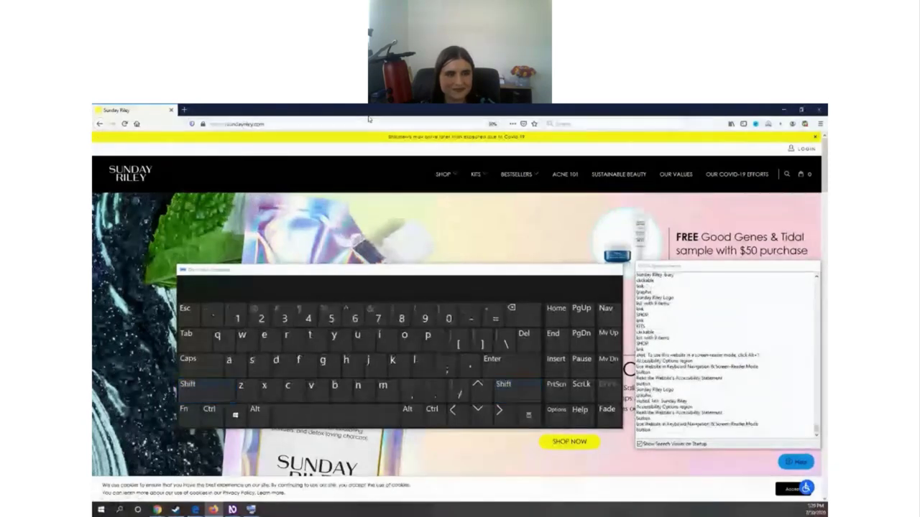
key(ctrl)
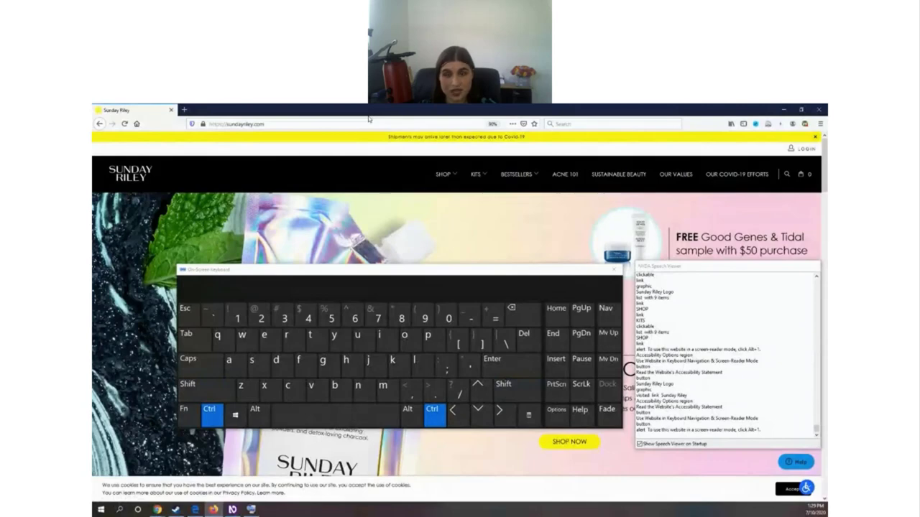
Move keyboard focus through the Keyboard Navigation & Screen-Reader Mode option to Read the Website's Accessibility Statement, silencing the speech between them.
key(Tab)
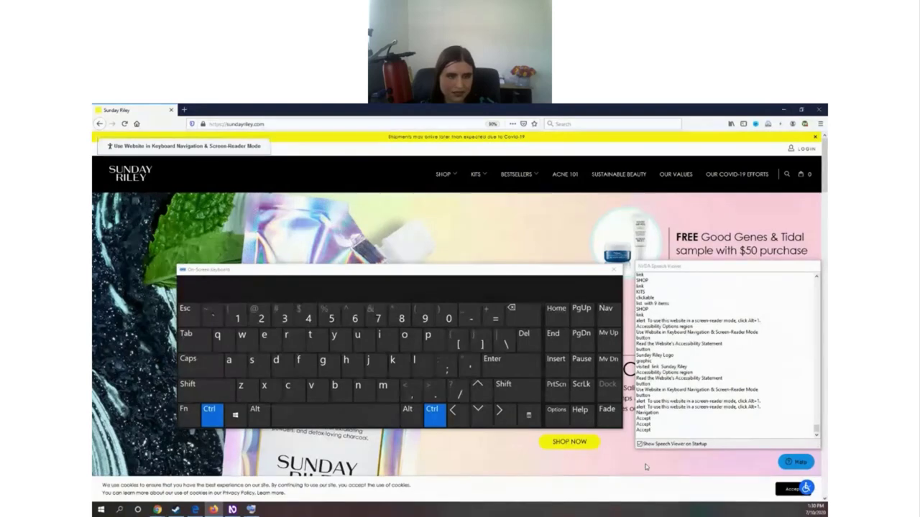
key(ctrl)
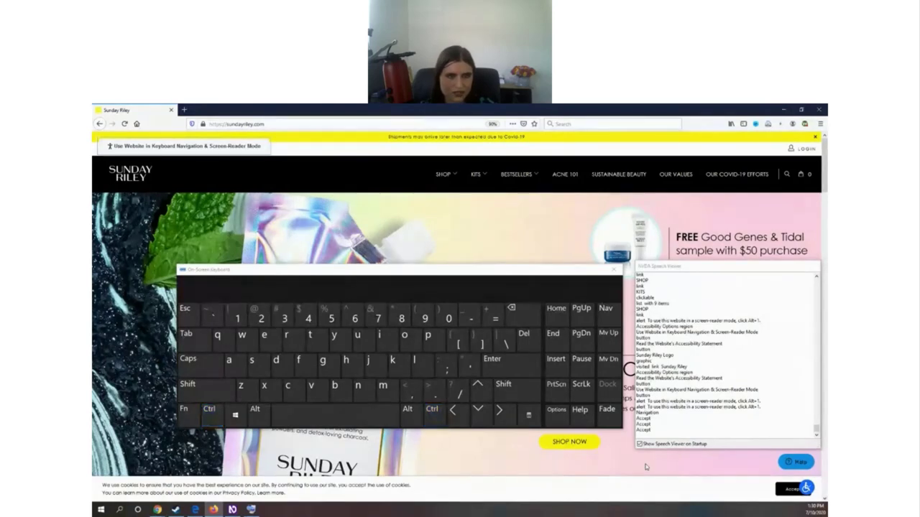
key(Tab)
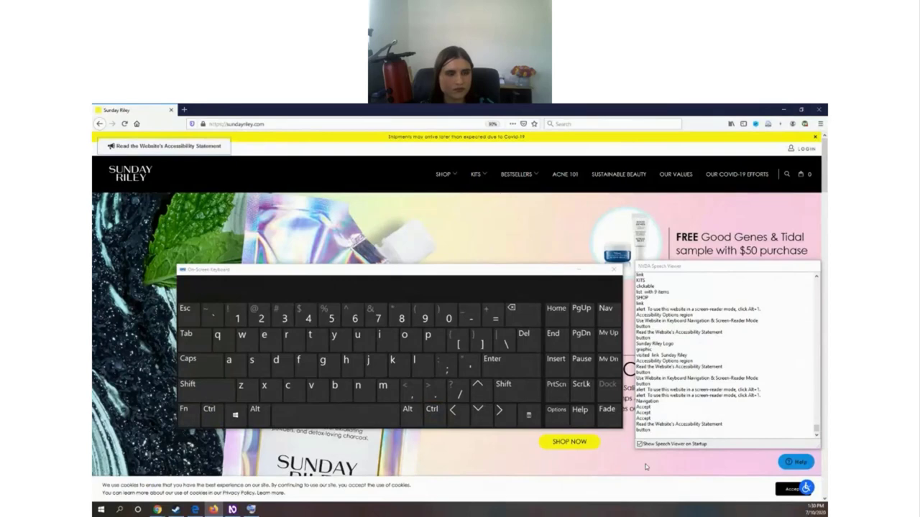
Move keyboard focus between the Read the Website's Accessibility Statement option and the Sunday Riley logo link, ending on the logo, and silence the speech.
key(ctrl)
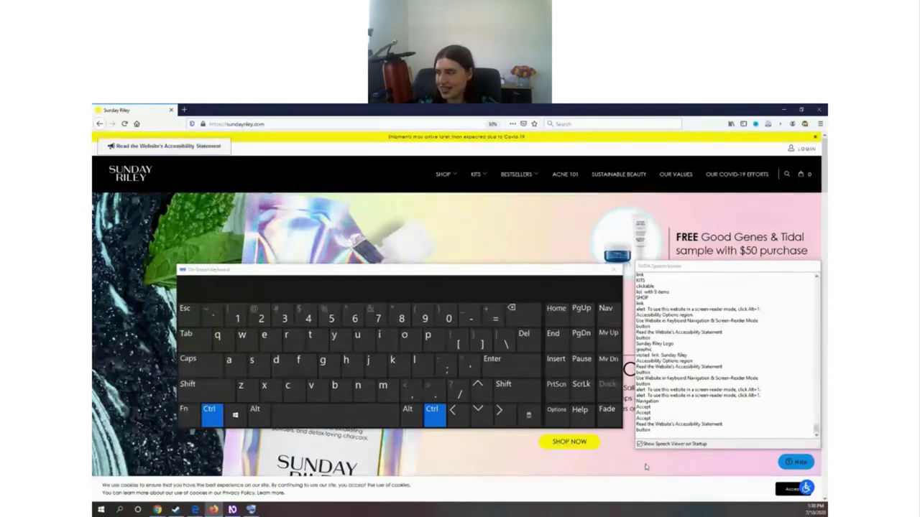
key(ctrl)
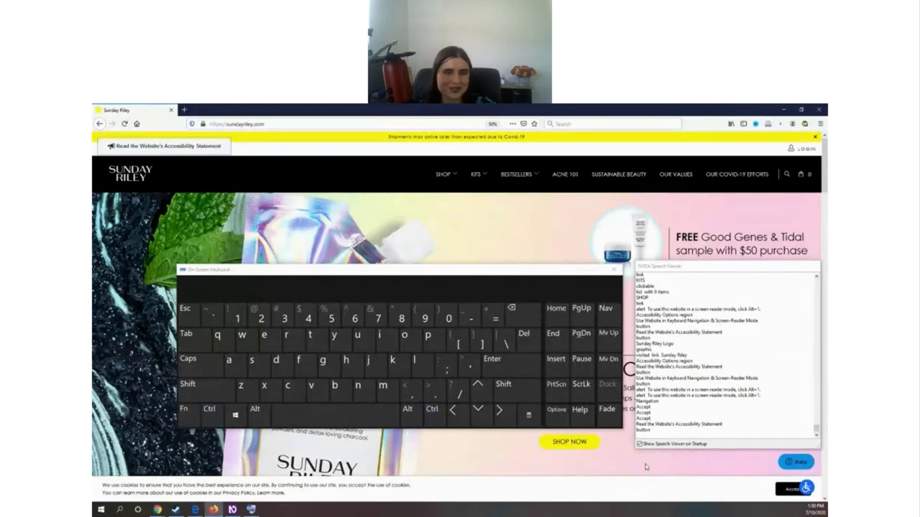
key(Tab)
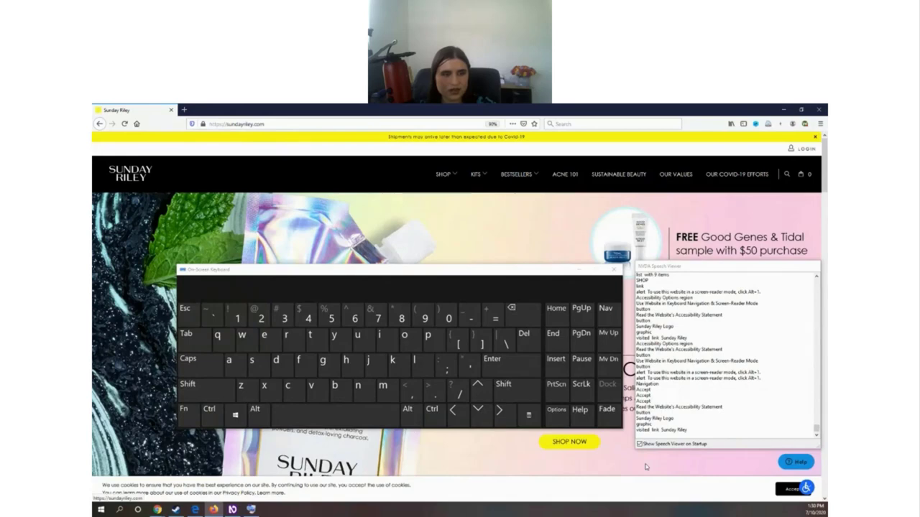
key(ctrl)
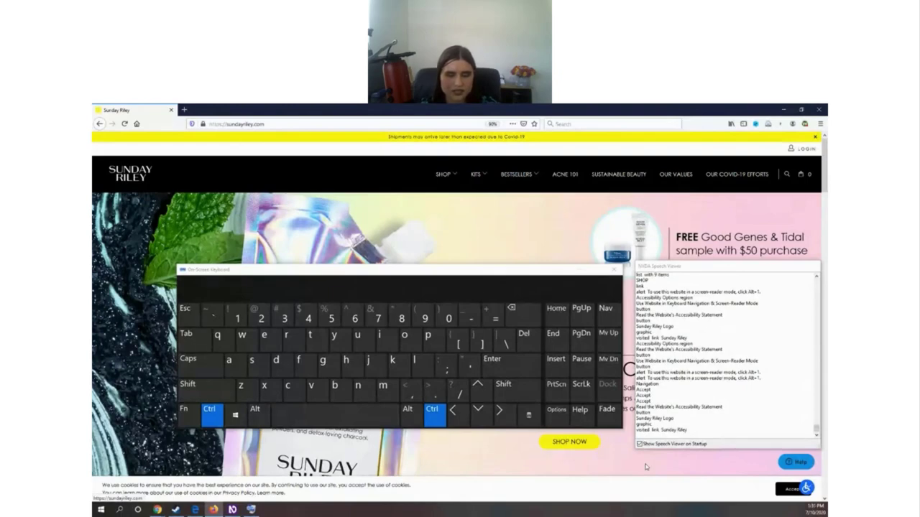
key(shift+Tab)
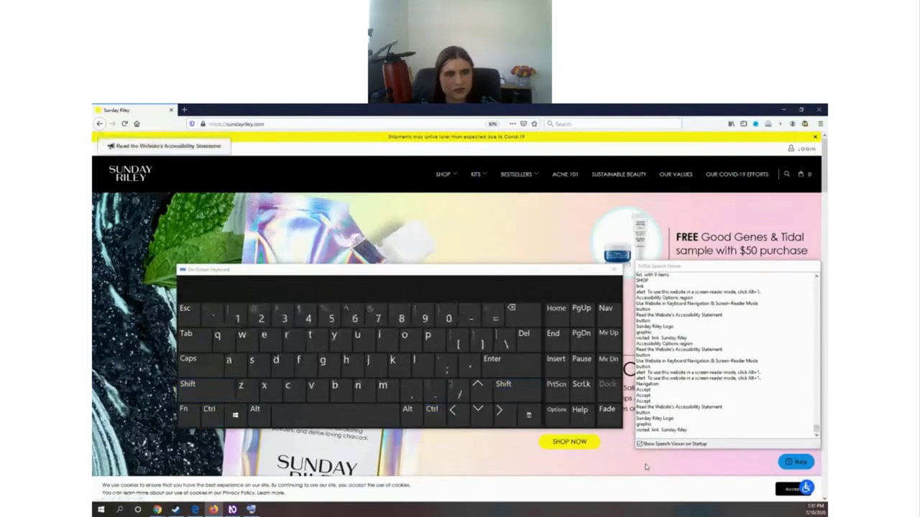
key(Tab)
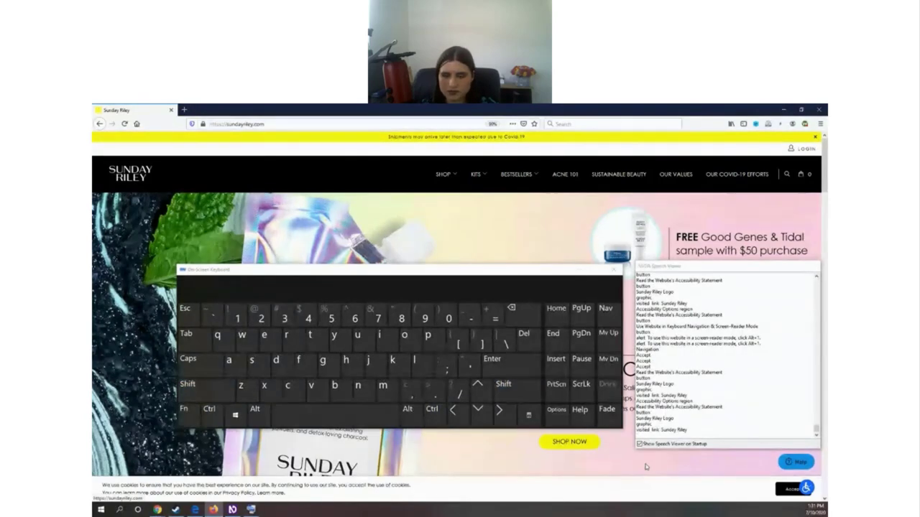
key(ctrl)
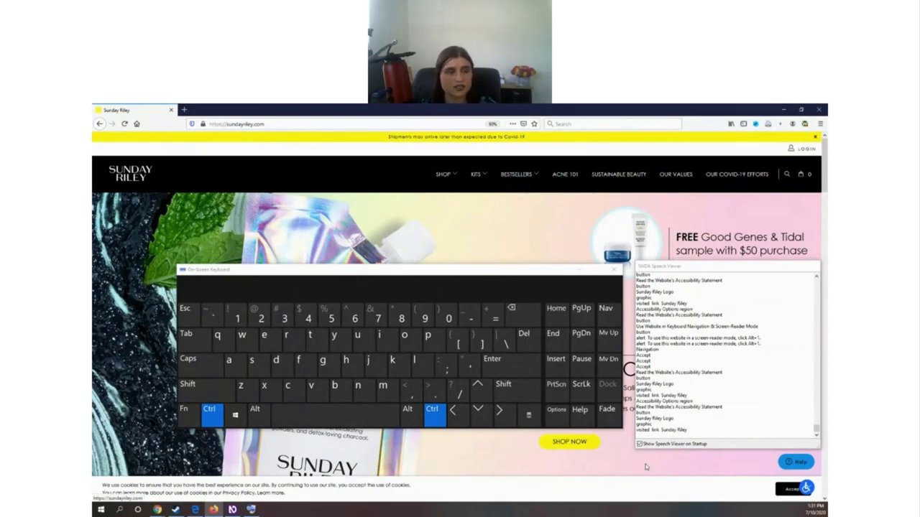
Move keyboard focus from the logo through the SHOP link to the KITS link, silencing the speech between them.
key(Tab)
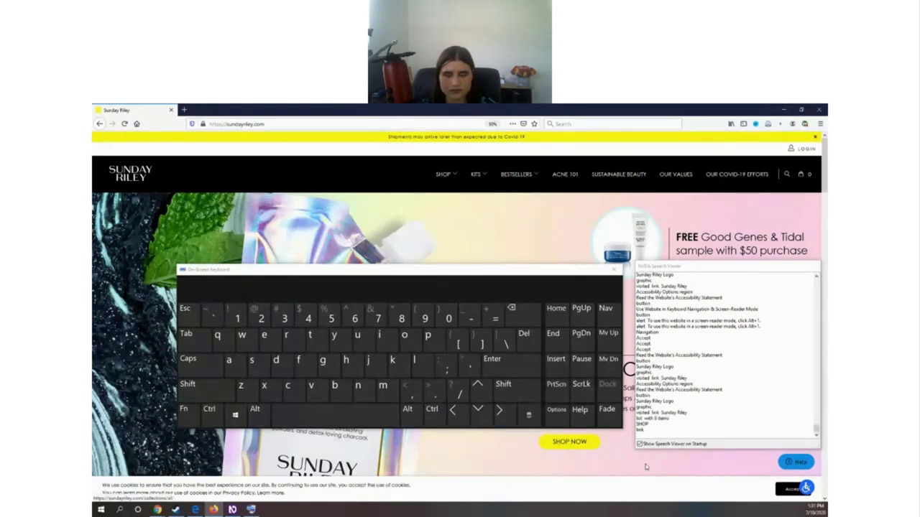
key(ctrl)
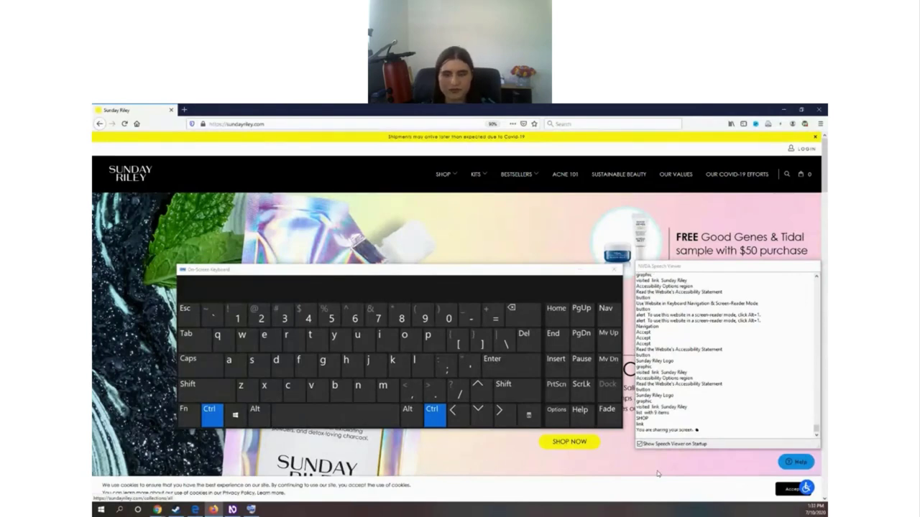
key(ctrl)
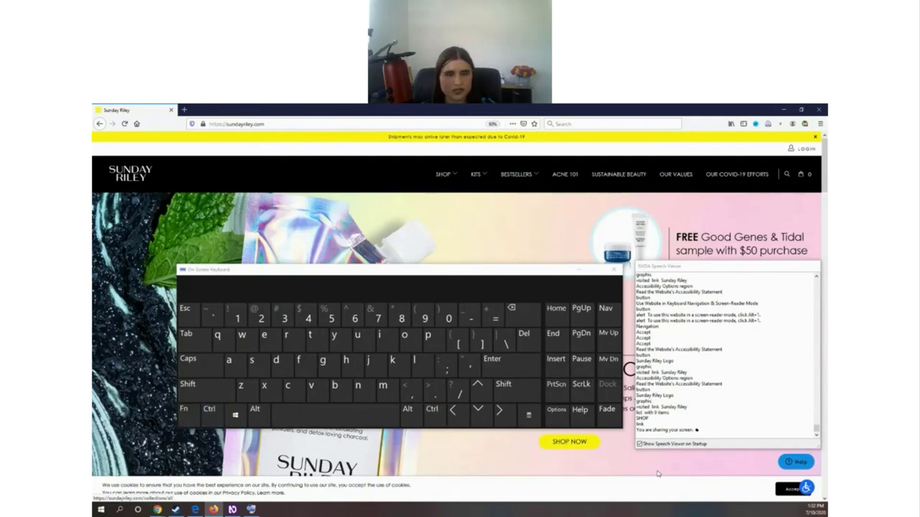
key(Tab)
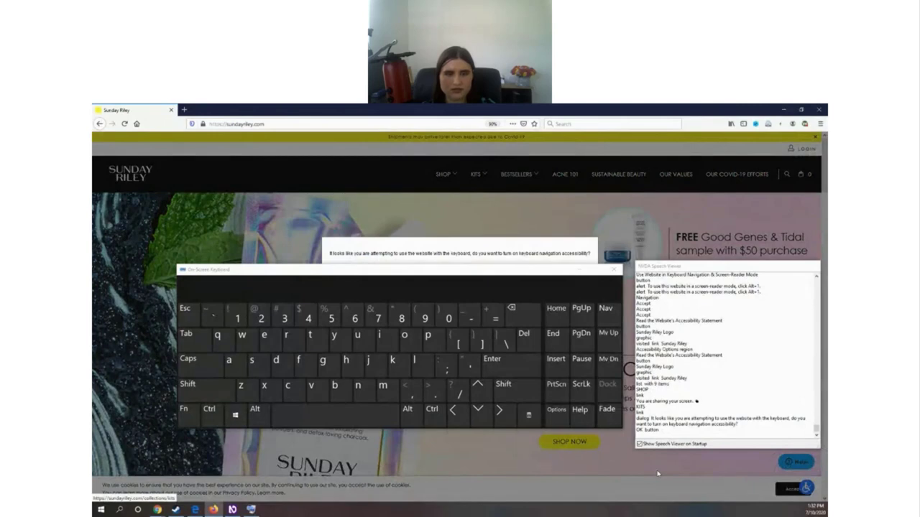
Move the on-screen keyboard below the keyboard navigation accessibility prompt, check focus in and out of the prompt, then decline it and silence the speech.
drag(565, 270, 521, 364)
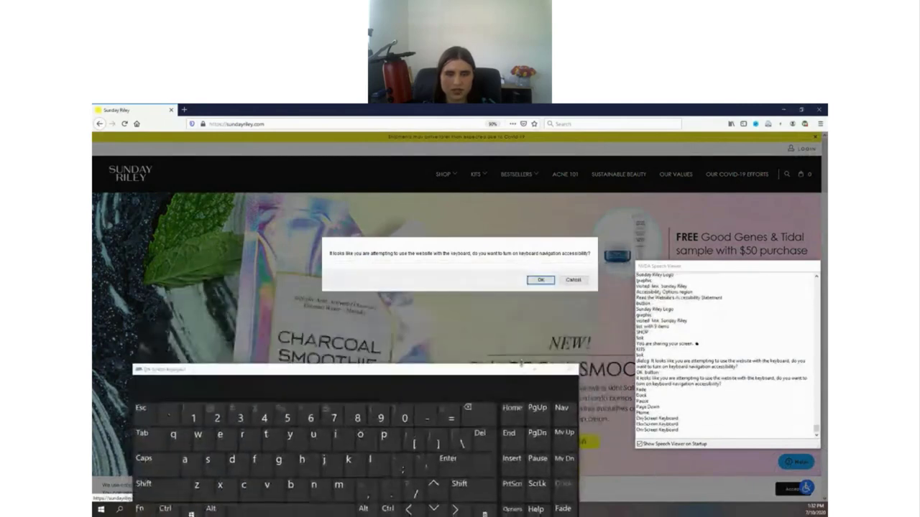
key(shift+Tab)
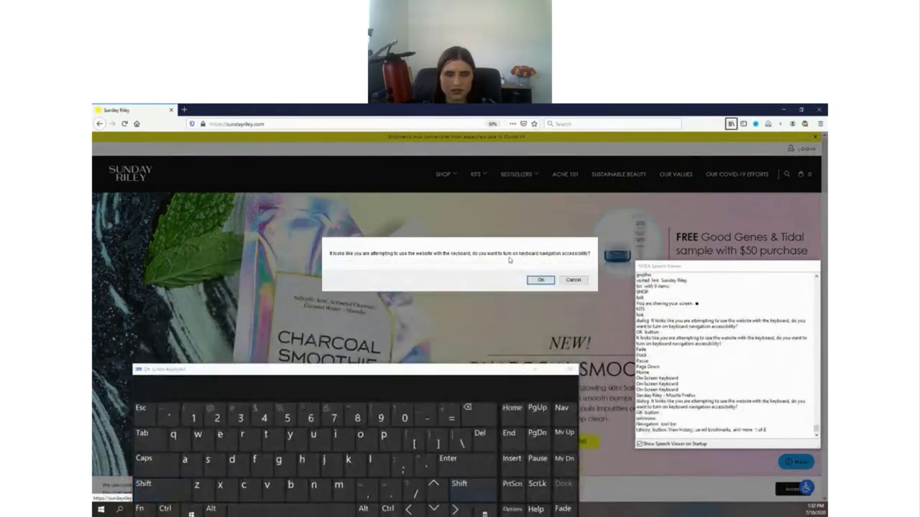
key(Tab)
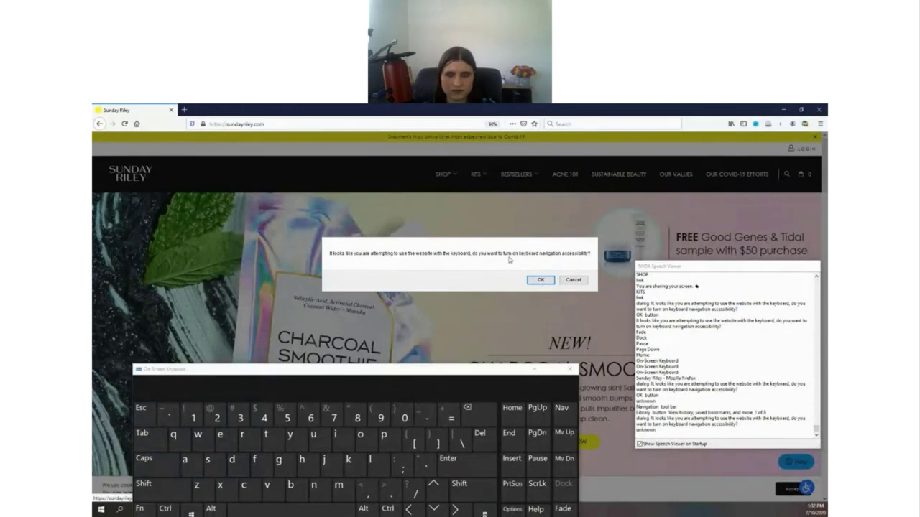
key(ctrl)
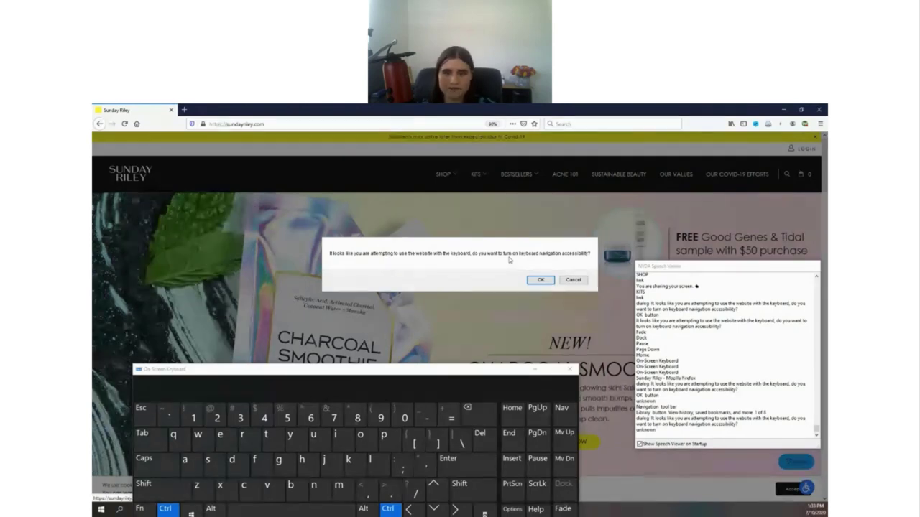
key(ctrl)
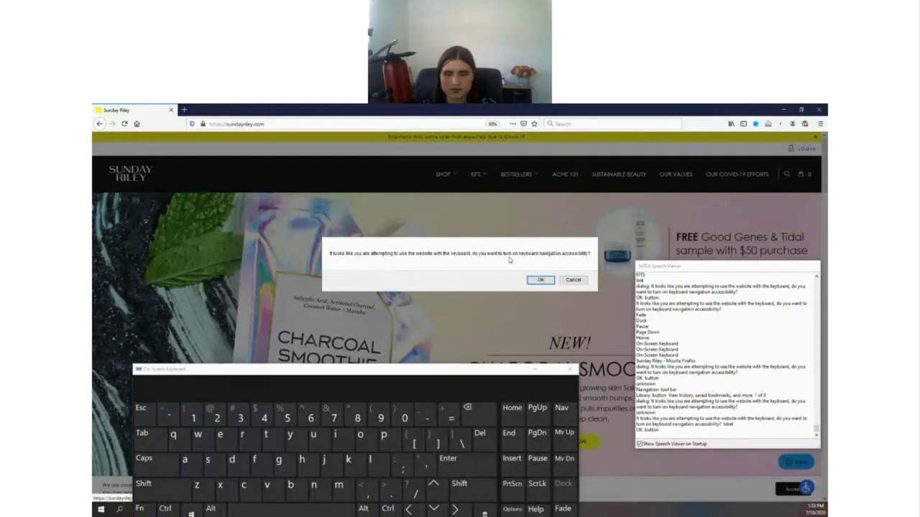
key(Tab)
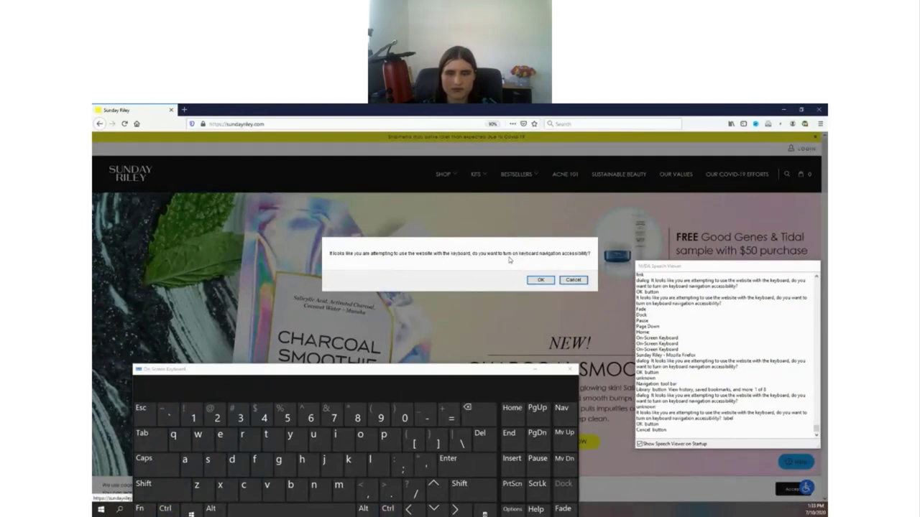
key(Return)
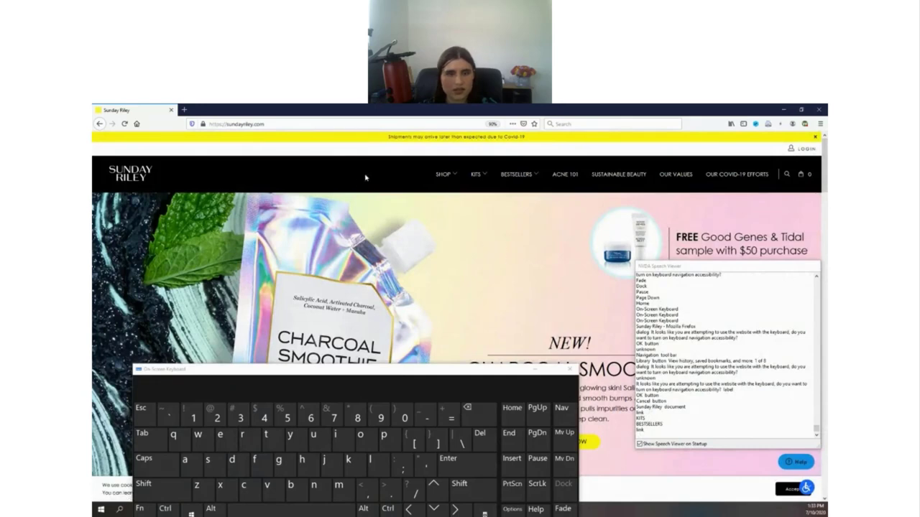
key(ctrl)
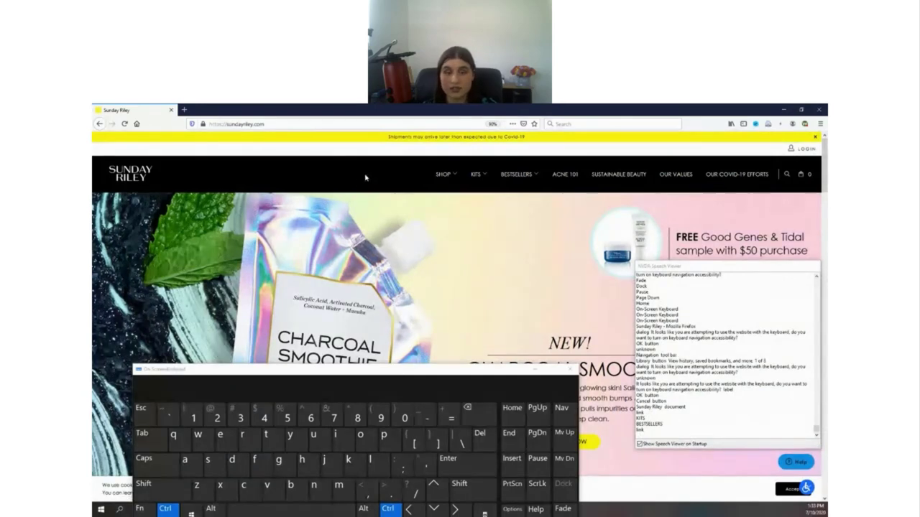
Move keyboard focus through the accessibility options, logo and SHOP to KITS again, dismiss the keyboard navigation prompt, and silence the speech.
key(Tab)
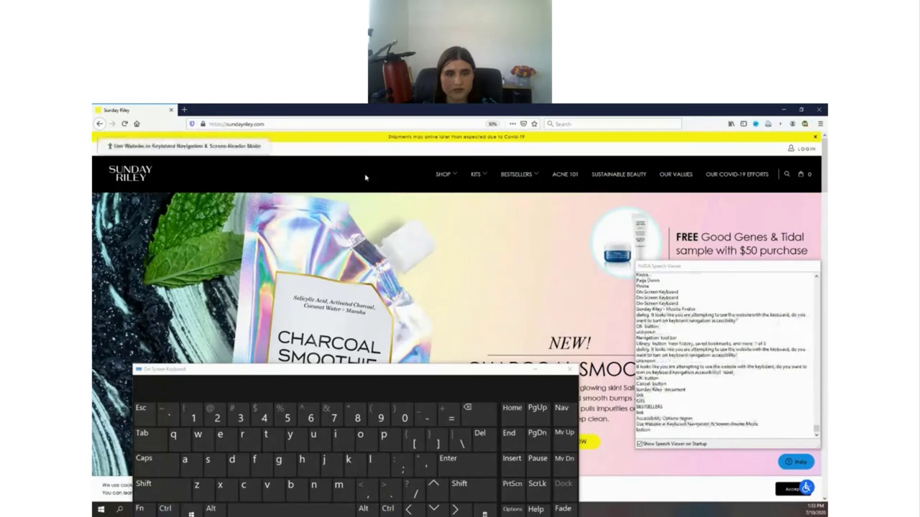
key(Tab)
key(Tab)
key(Tab)
key(Tab)
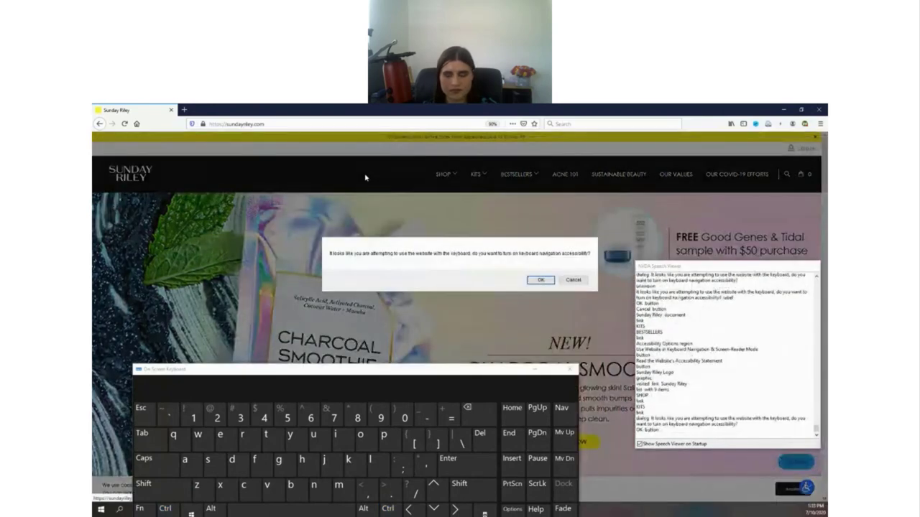
key(Escape)
key(ctrl)
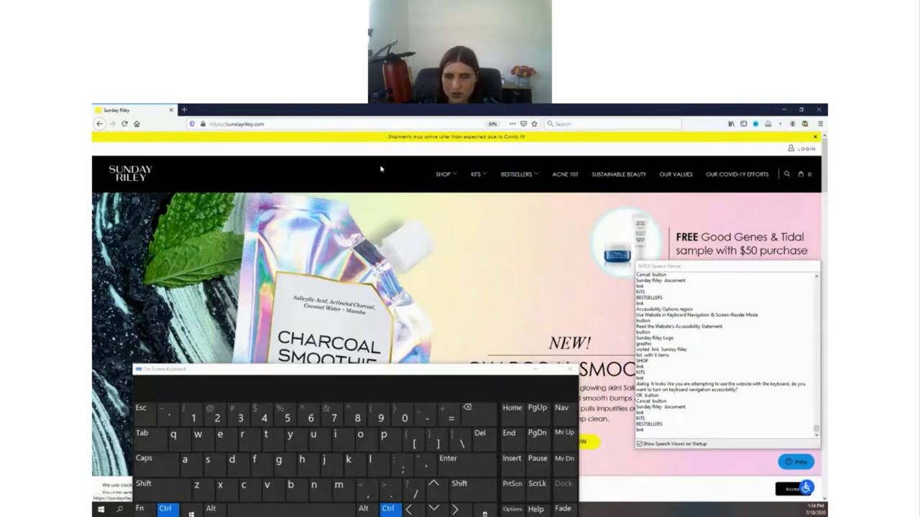
key(ctrl)
key(super)
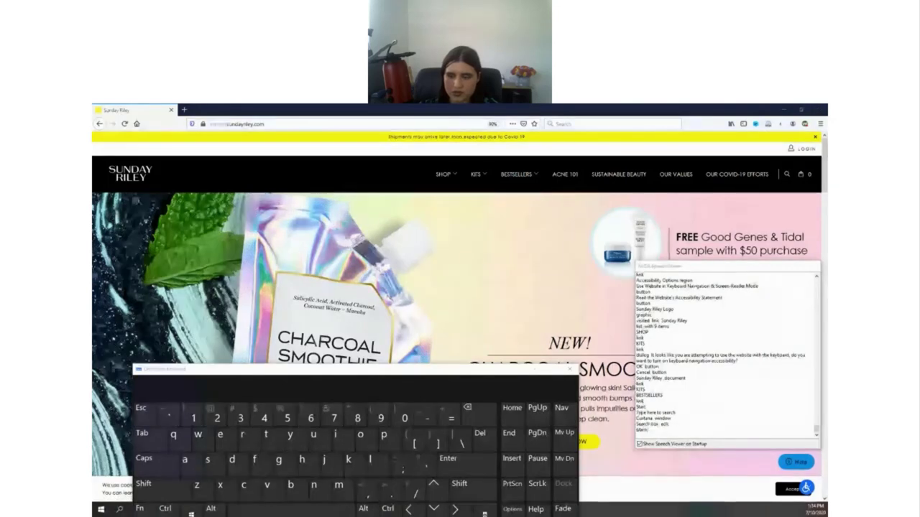
text(nvda)
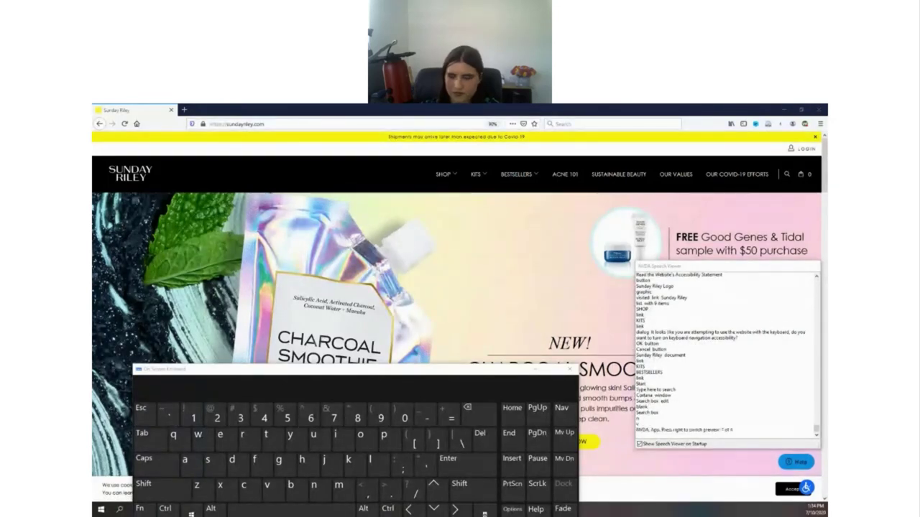
key(Escape)
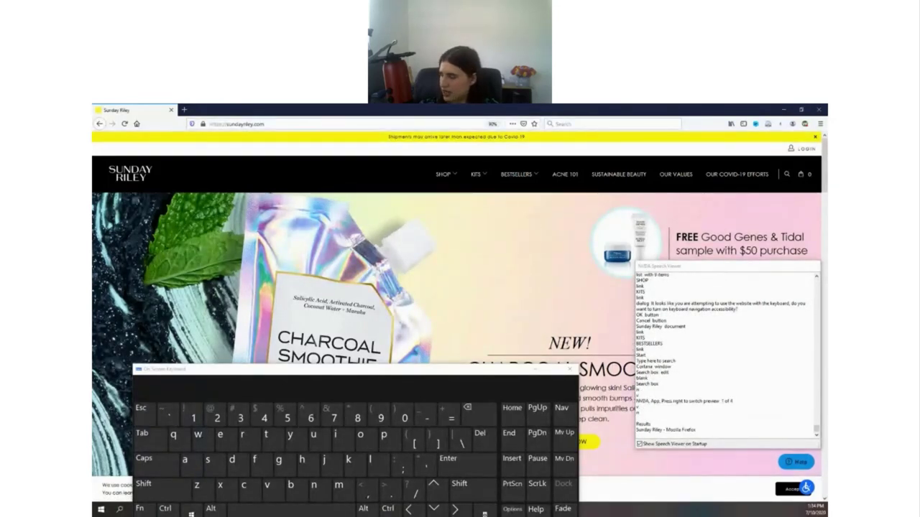
Open the NVDA menu from the hidden icons of the Windows notification area.
key(super+b)
key(Return)
key(Right)
key(Right)
key(Right)
key(Right)
key(Right)
key(Return)
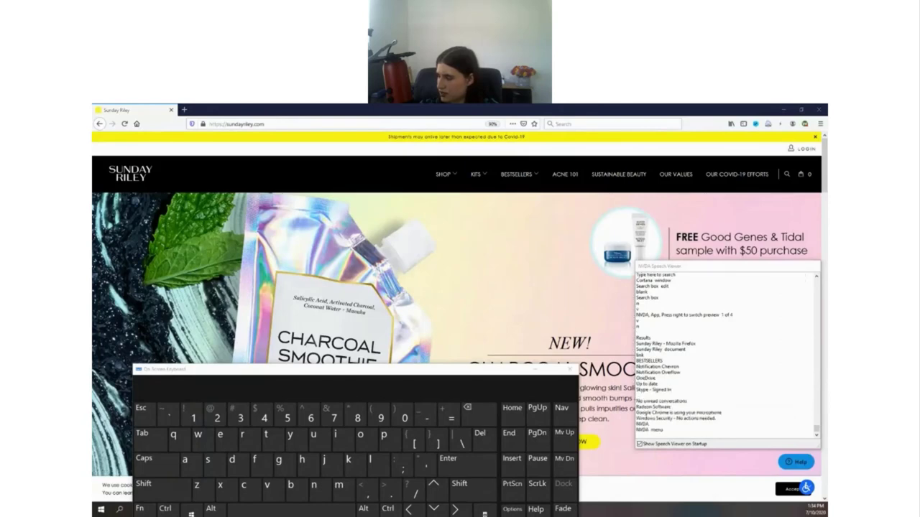
Open NVDA's Add-ons Manager from its tools.
key(Up)
key(Up)
key(Up)
key(Up)
key(Down)
key(Up)
key(Up)
key(Up)
key(Right)
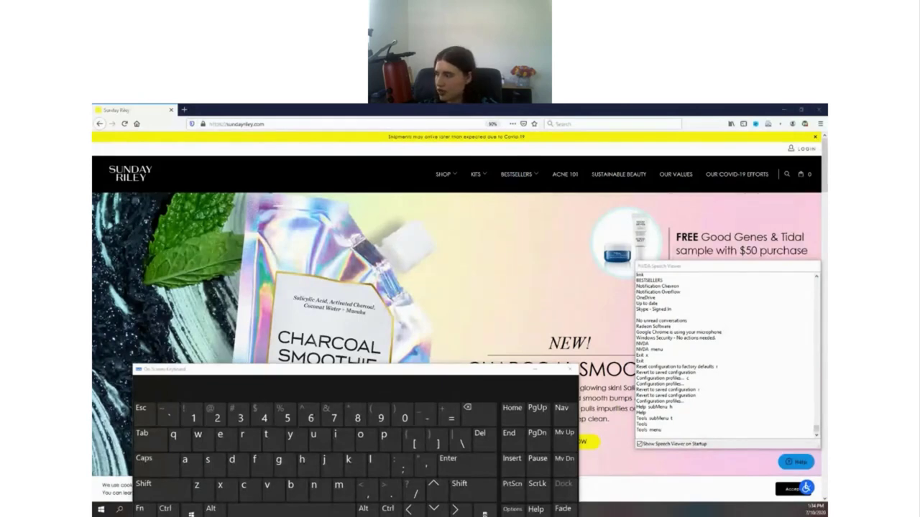
key(Down)
key(Down)
key(Down)
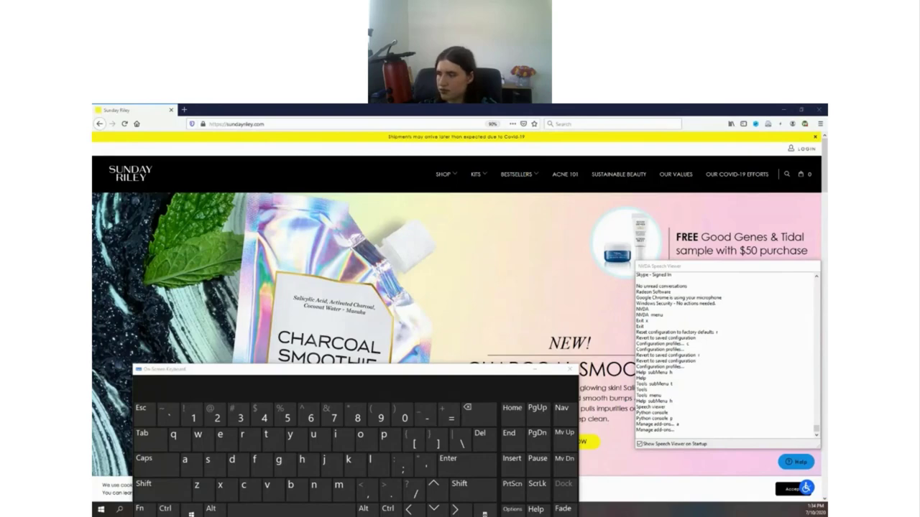
key(Return)
Move the Add-ons Manager above the on-screen keyboard, enable the Focus Highlight add-on, and close the manager.
drag(698, 208, 446, 184)
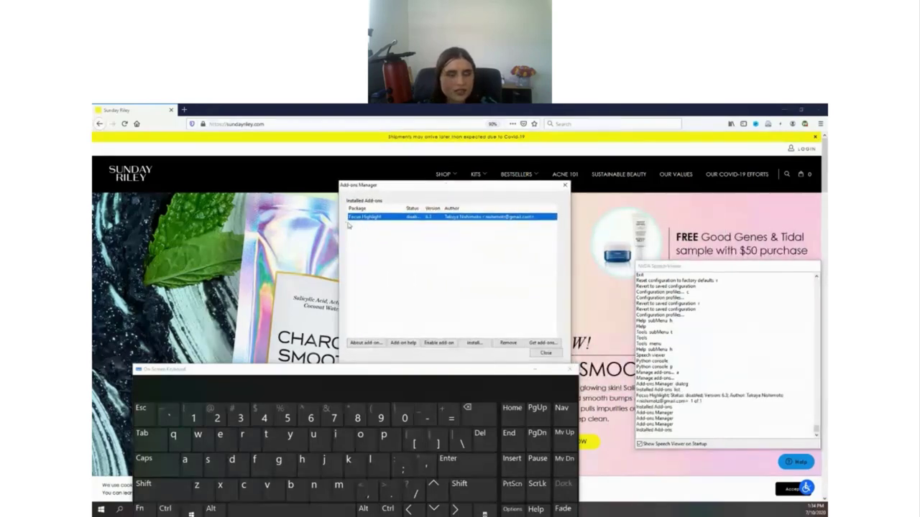
key(ctrl)
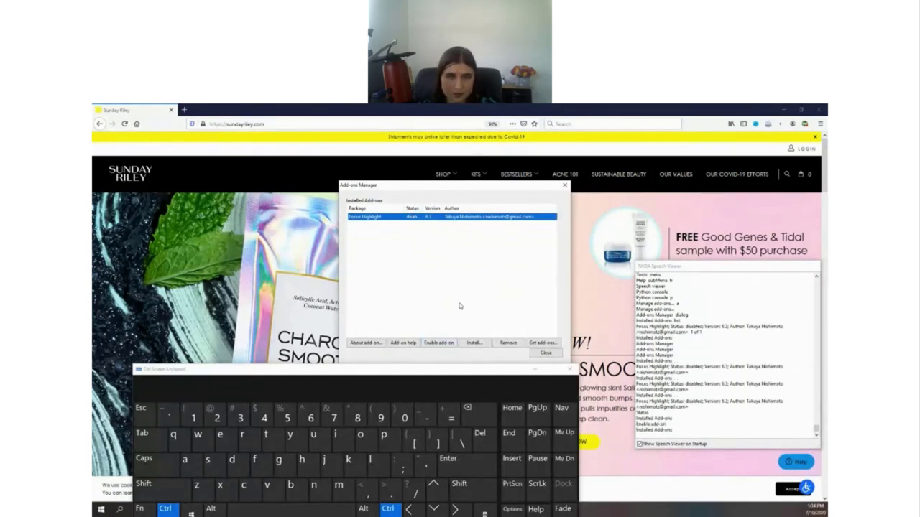
click(451, 343)
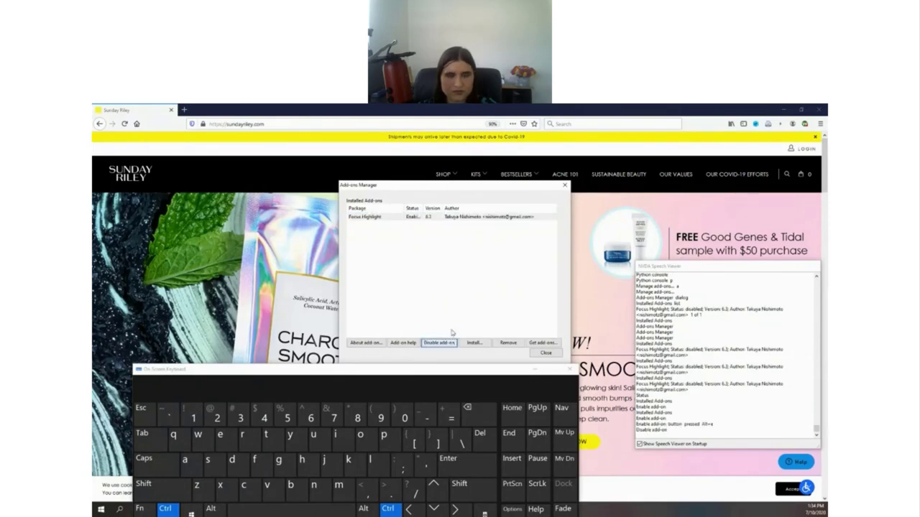
click(540, 354)
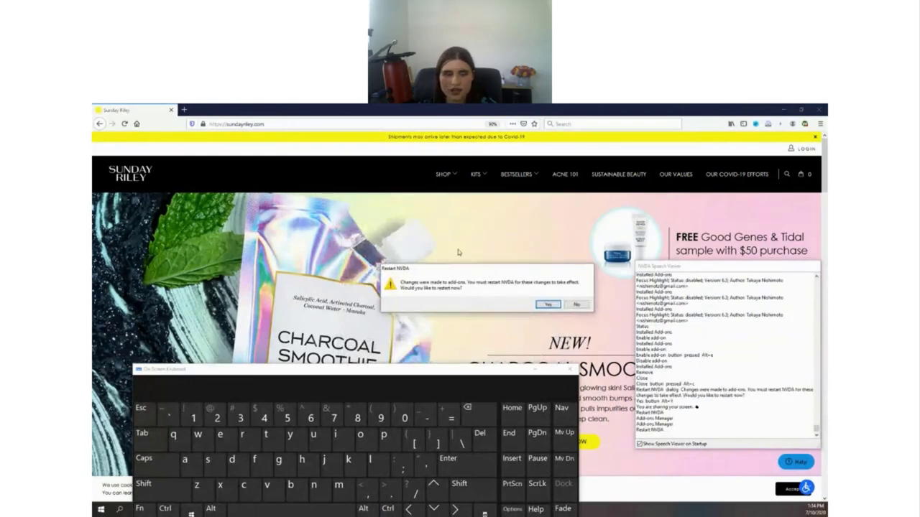
Restart NVDA to apply the add-on change, and silence the speech.
key(ctrl)
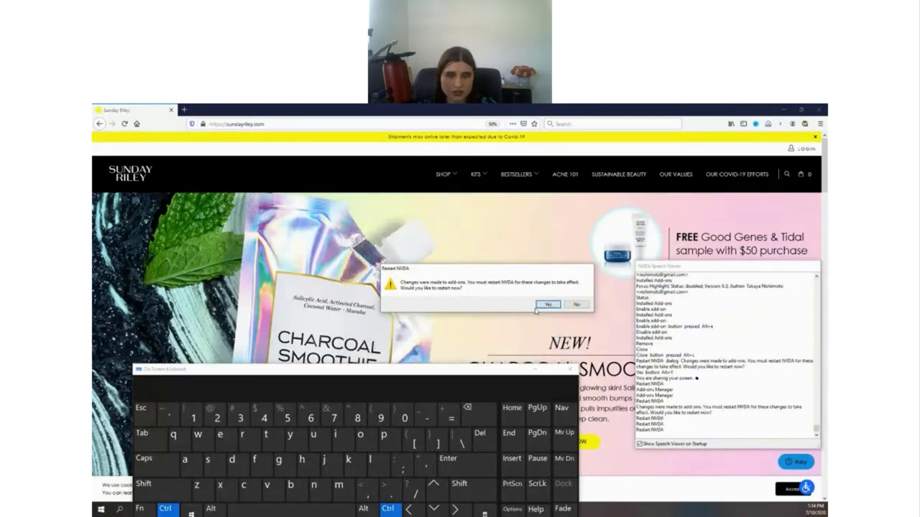
click(547, 305)
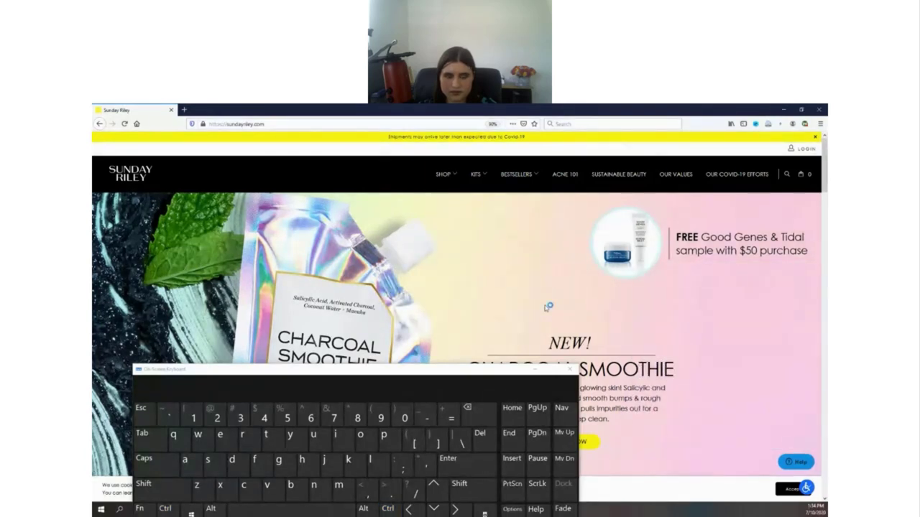
key(ctrl)
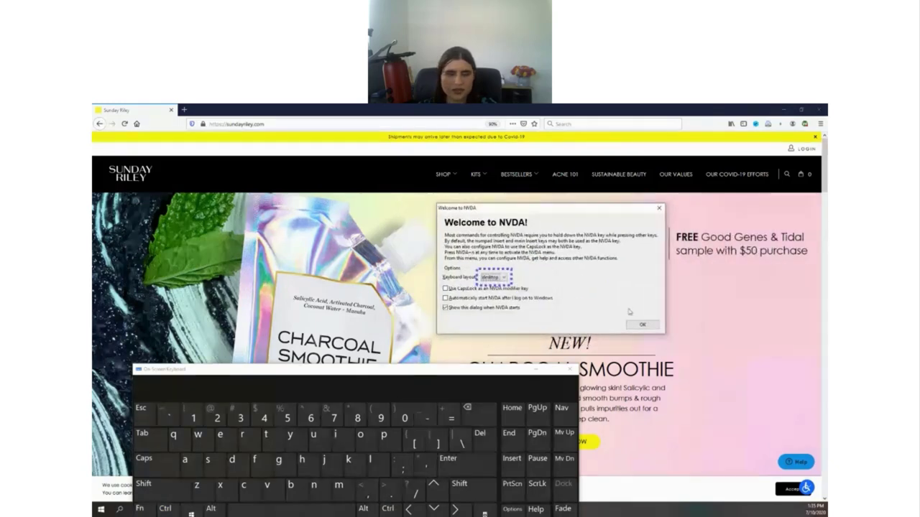
Dismiss the NVDA welcome dialog and move the Speech Viewer fully into view over the Sunday Riley page.
click(642, 327)
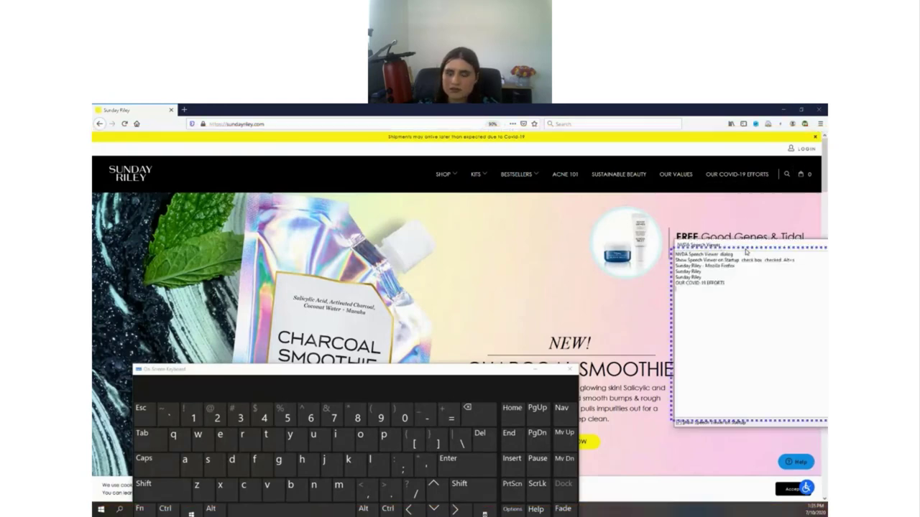
drag(721, 252, 700, 271)
click(368, 175)
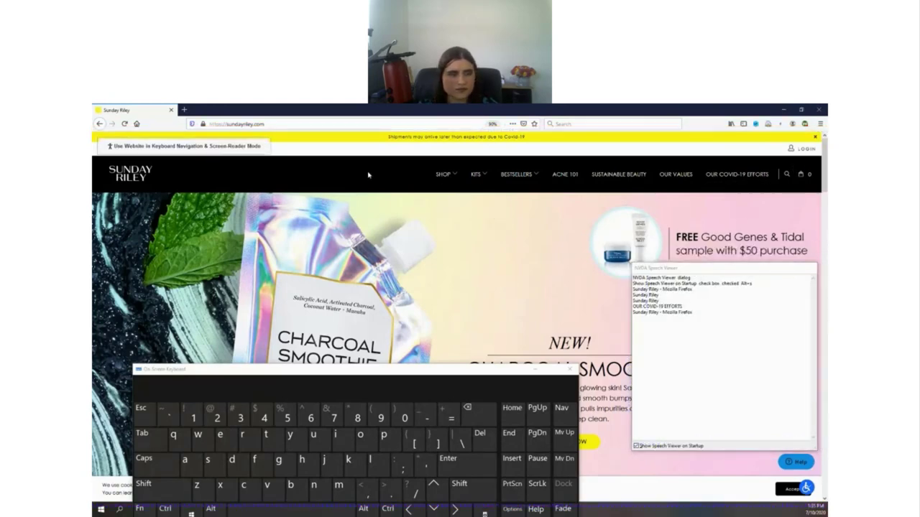
Decline the site's offer to turn on keyboard navigation accessibility, and move the keyboard focus along the header links to the search button.
key(Tab)
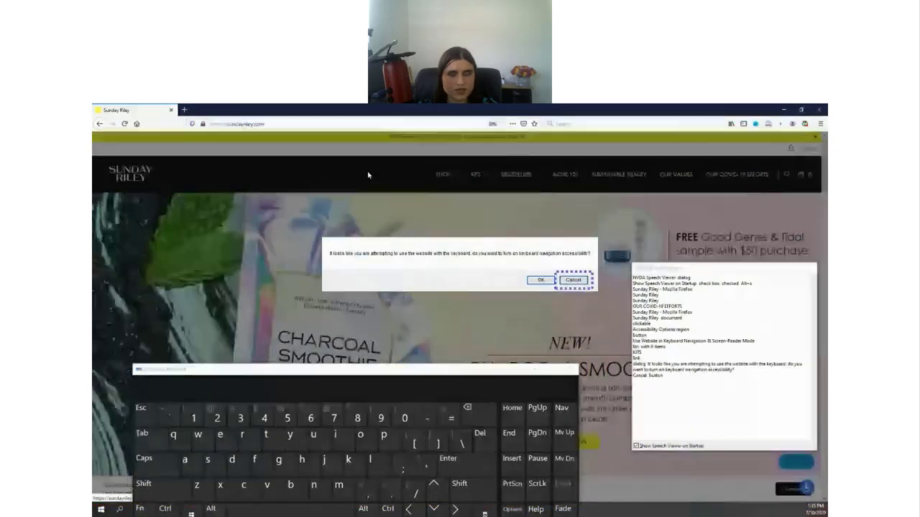
click(582, 281)
key(Tab)
key(Tab)
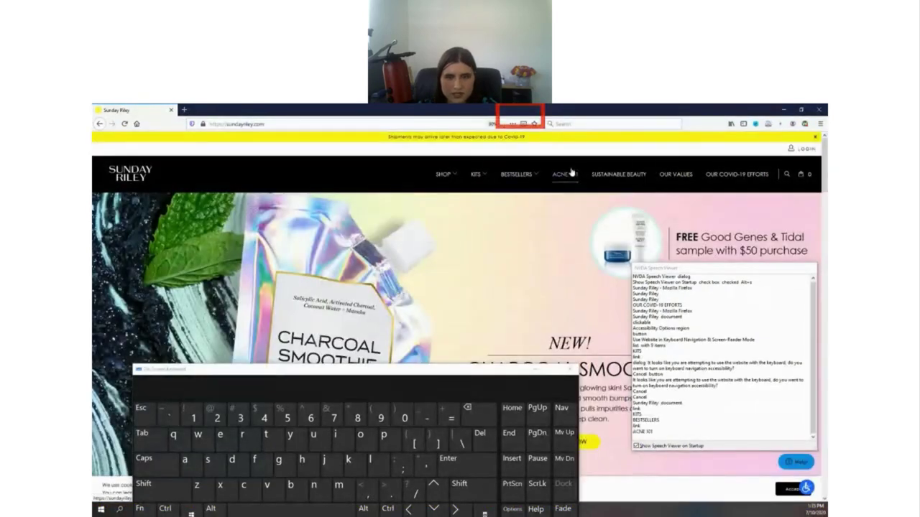
key(Tab)
key(Tab)
key(Tab)
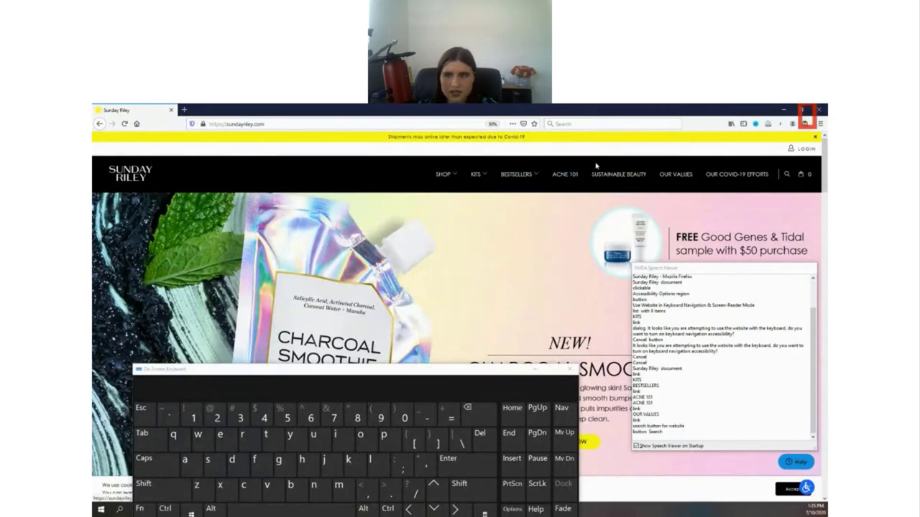
Check the focus order through the header again, from the account link and logo through the navigation links to the cart.
key(Tab)
key(Tab)
key(Tab)
key(Tab)
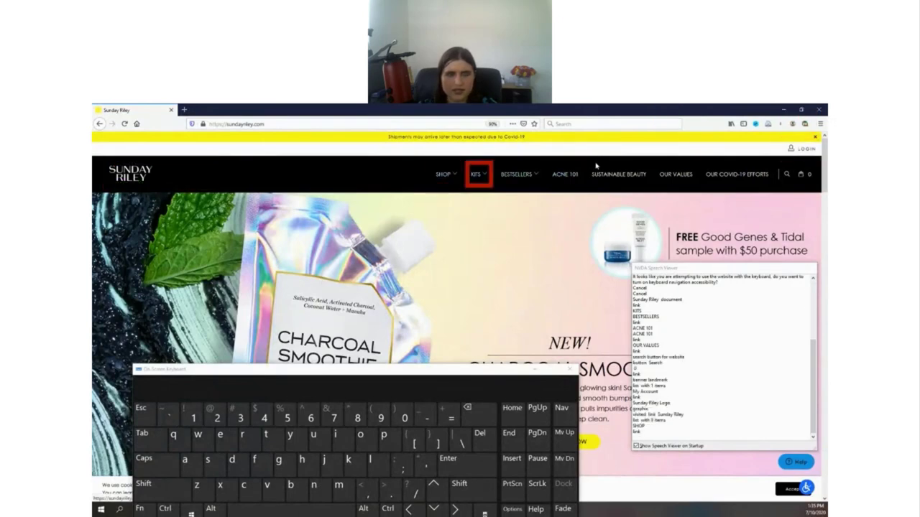
key(Tab)
key(Tab)
key(Tab)
key(Tab)
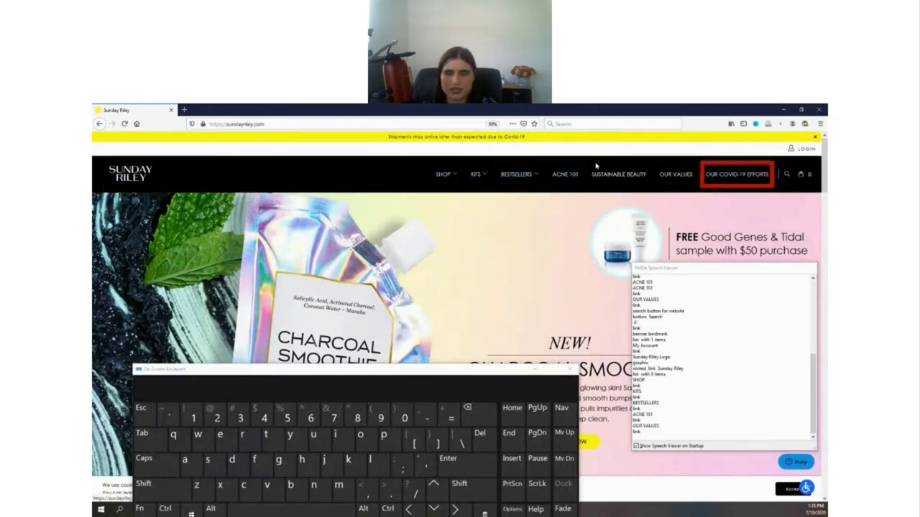
key(Tab)
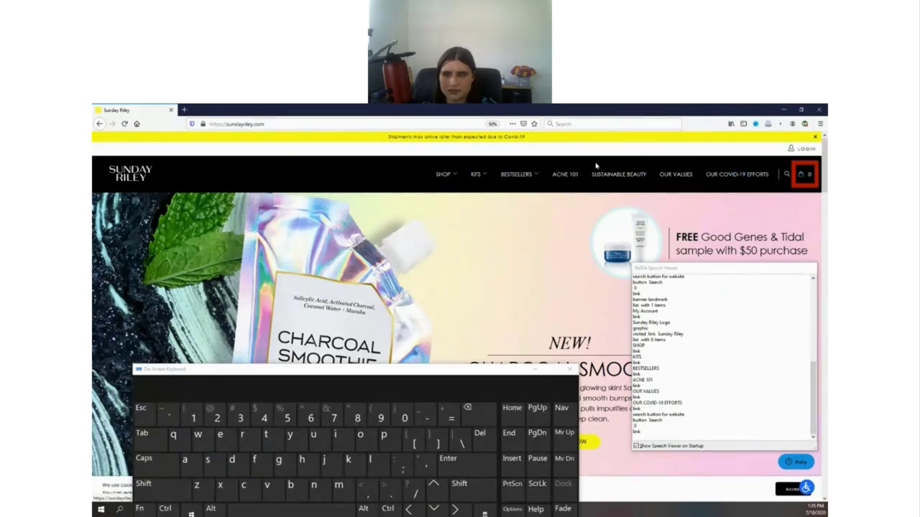
Compare the focus and spoken labels of the header's search button and cart link, silencing the speech after each.
key(shift+Tab)
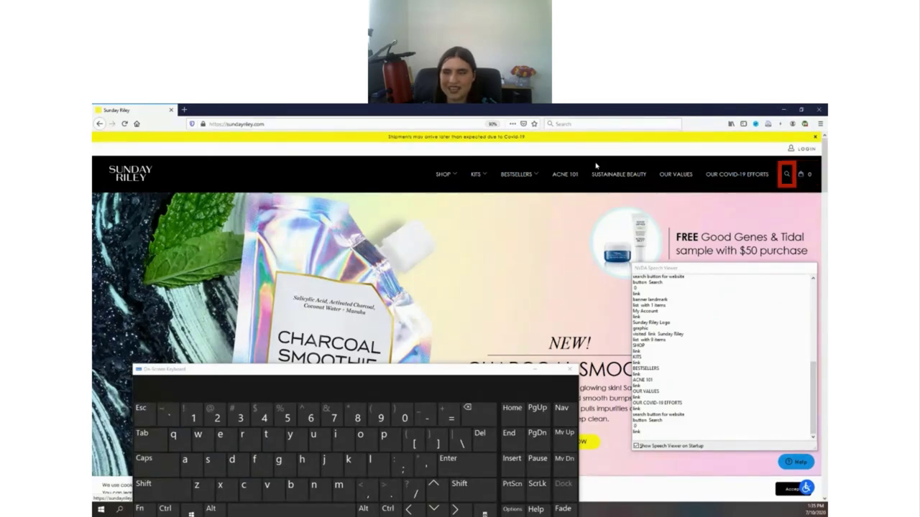
key(ctrl)
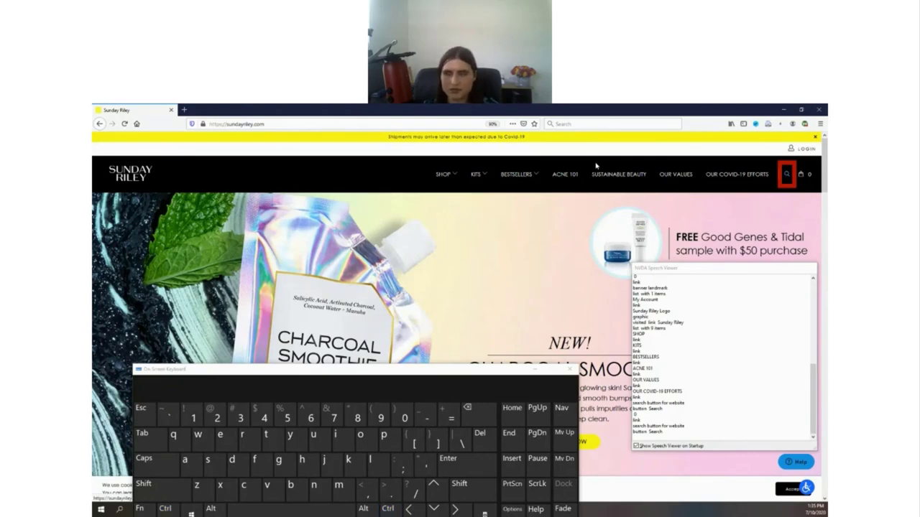
key(Tab)
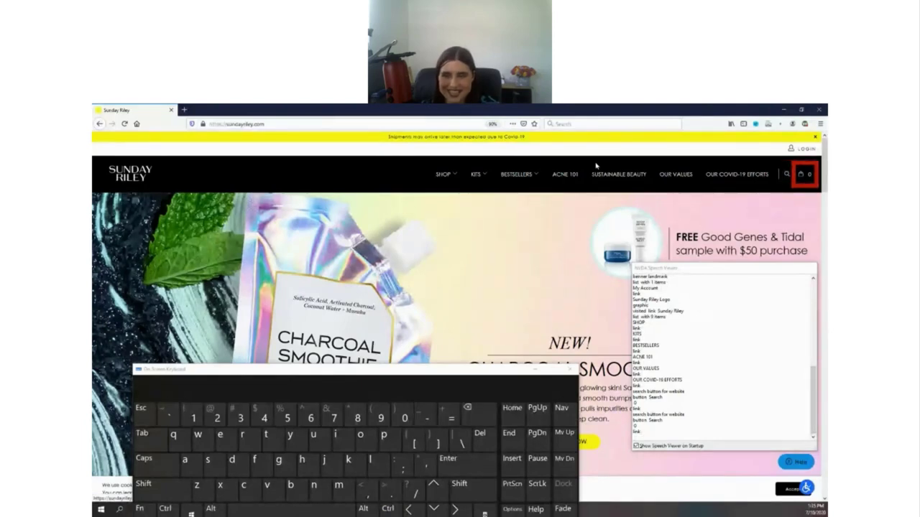
key(ctrl)
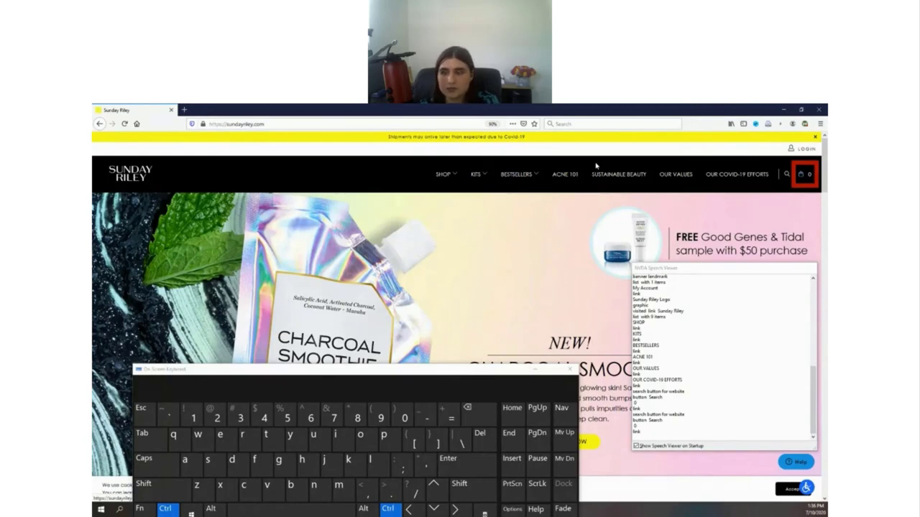
key(ctrl)
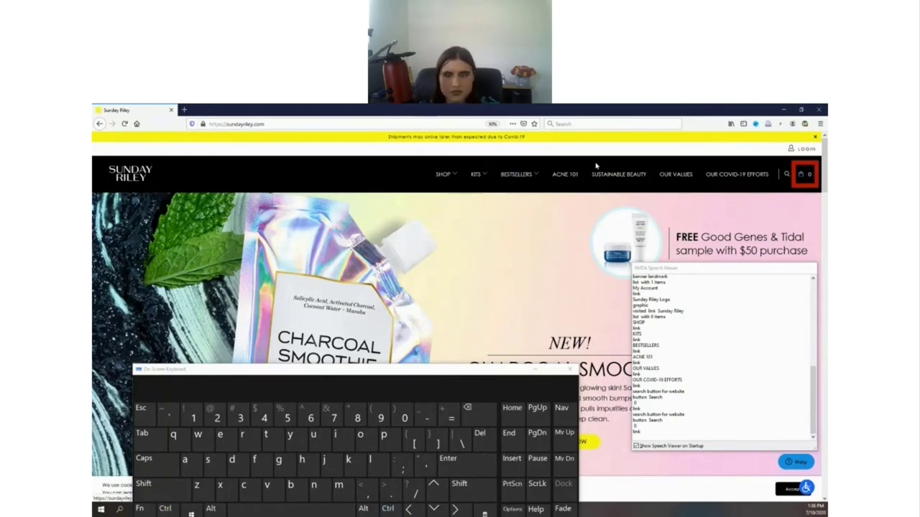
Move the keyboard focus to the Charcoal Smoothie banner's Shop Now link and shift the on-screen keyboard off that link.
key(Tab)
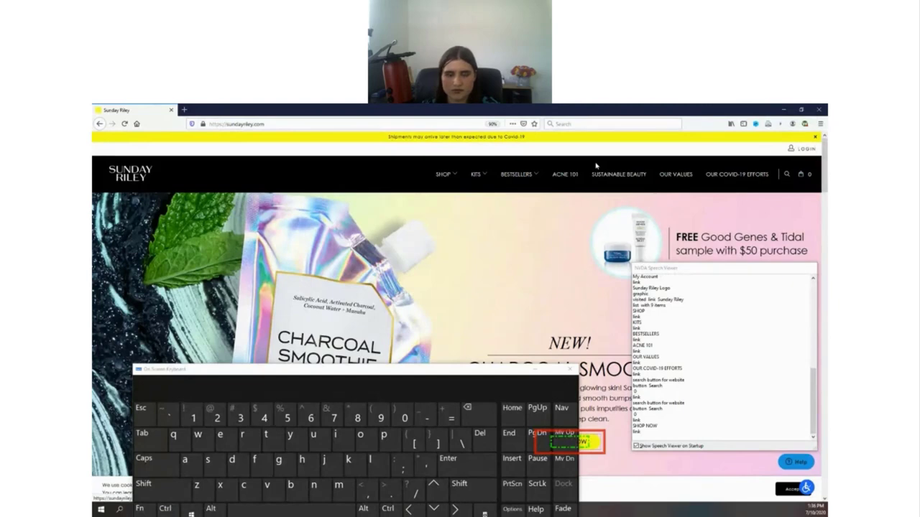
drag(431, 373, 422, 171)
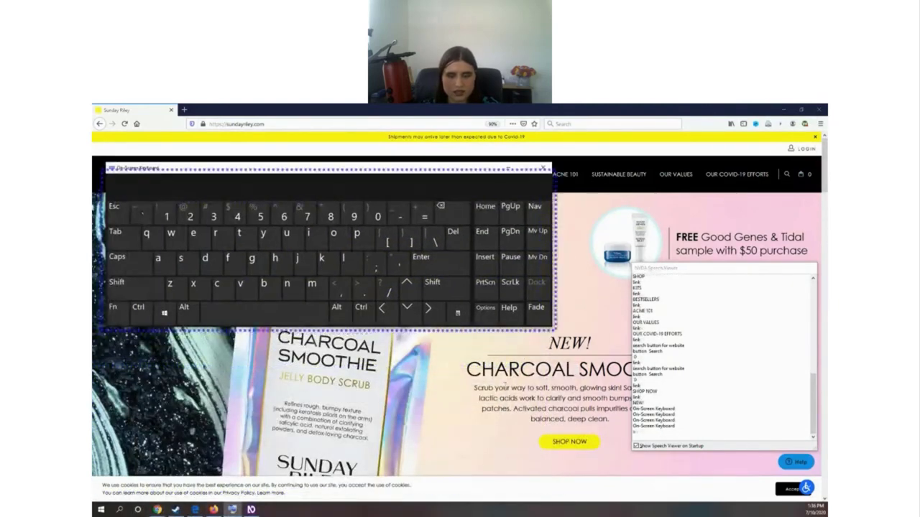
click(496, 433)
Check the focus order through the two accessibility option buttons, going back and forth, and on to the Sunday Riley logo.
key(Tab)
key(Tab)
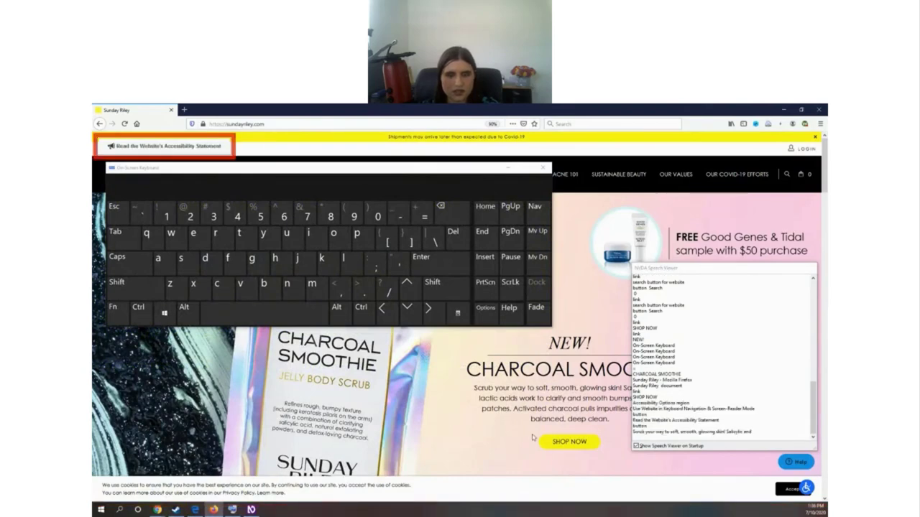
key(shift+Tab)
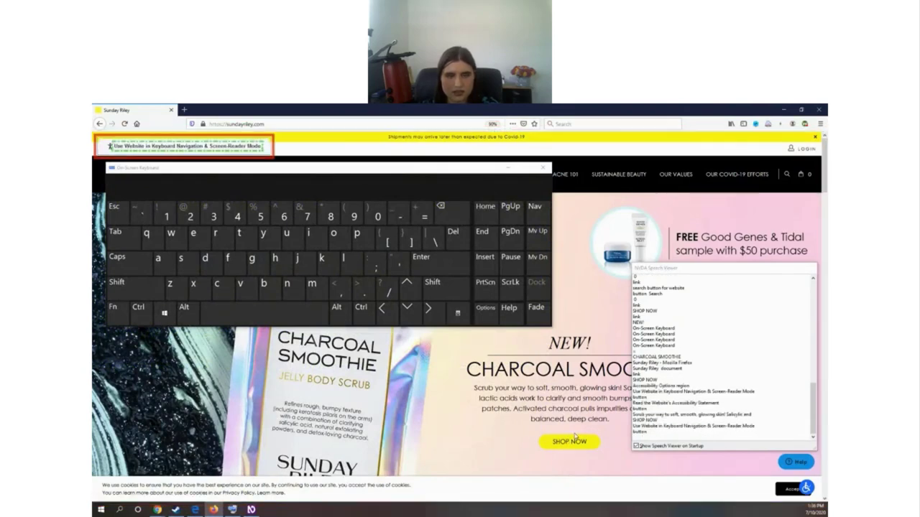
key(Tab)
key(Tab)
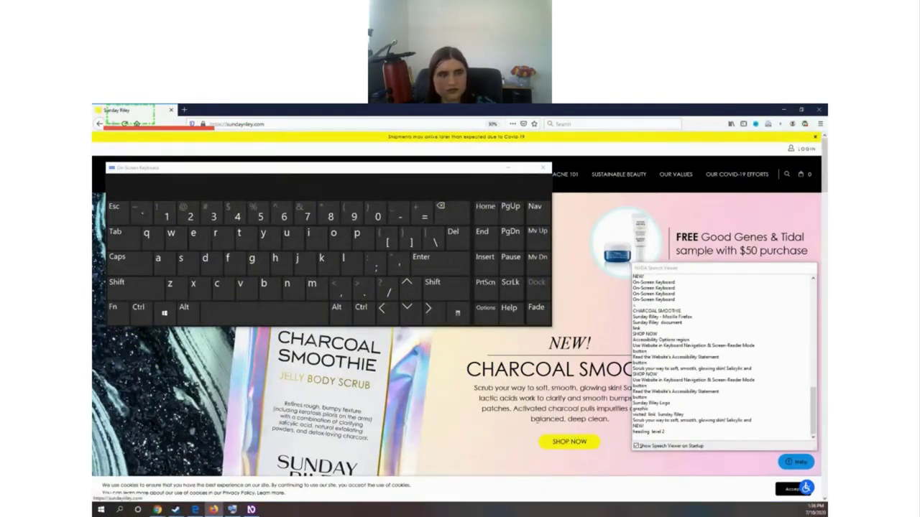
Jump by heading from Charcoal Smoothie to Exfoliate From Head To Toe, and close the on-screen keyboard.
key(h)
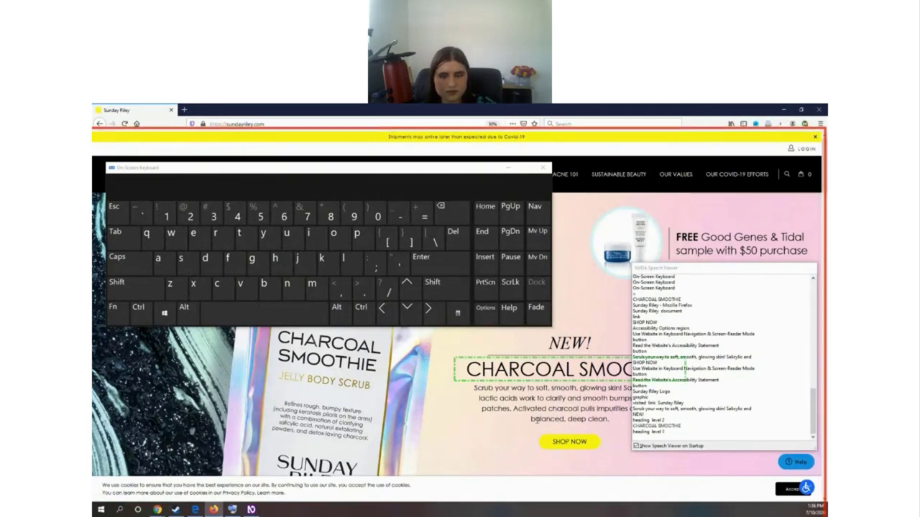
key(h)
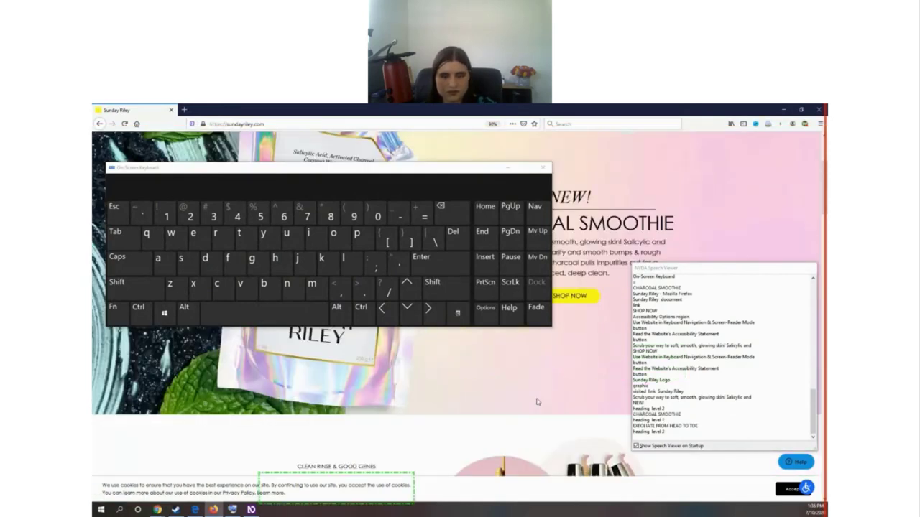
click(542, 168)
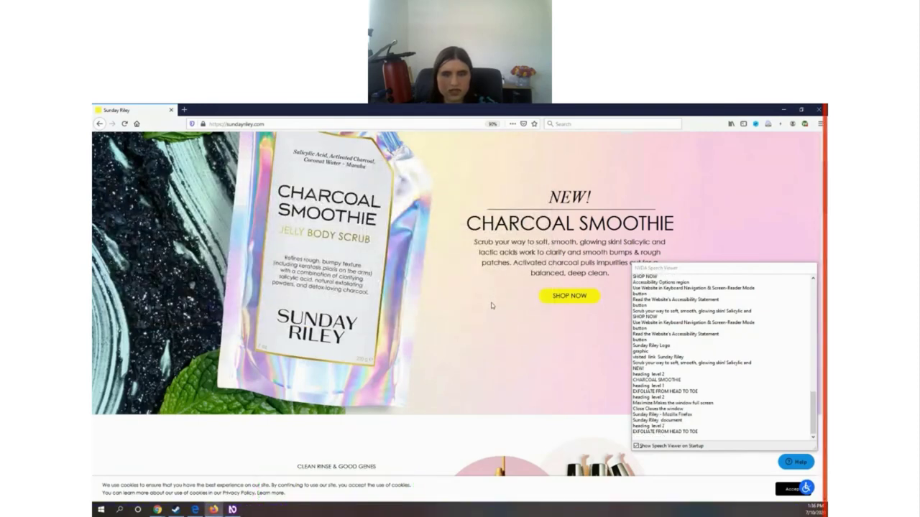
scroll(492, 305, up, 3)
scroll(490, 313, down, 2)
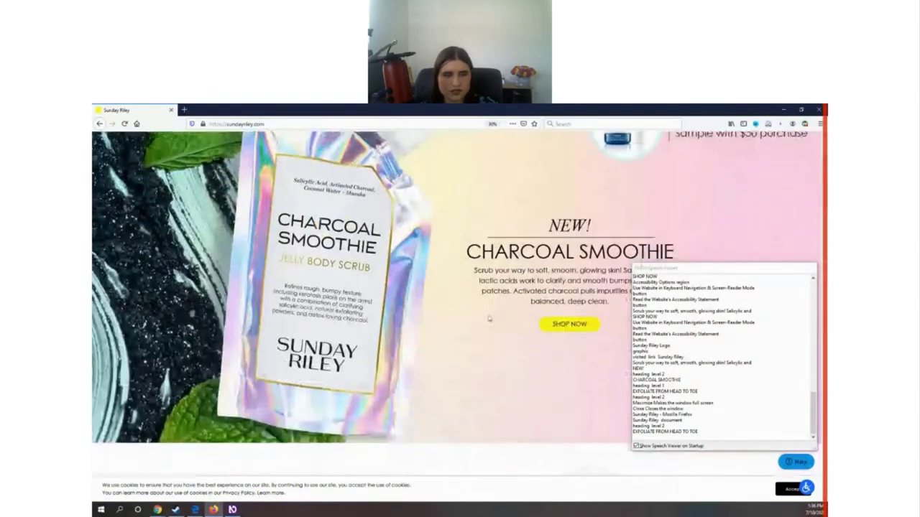
scroll(489, 318, down, 3)
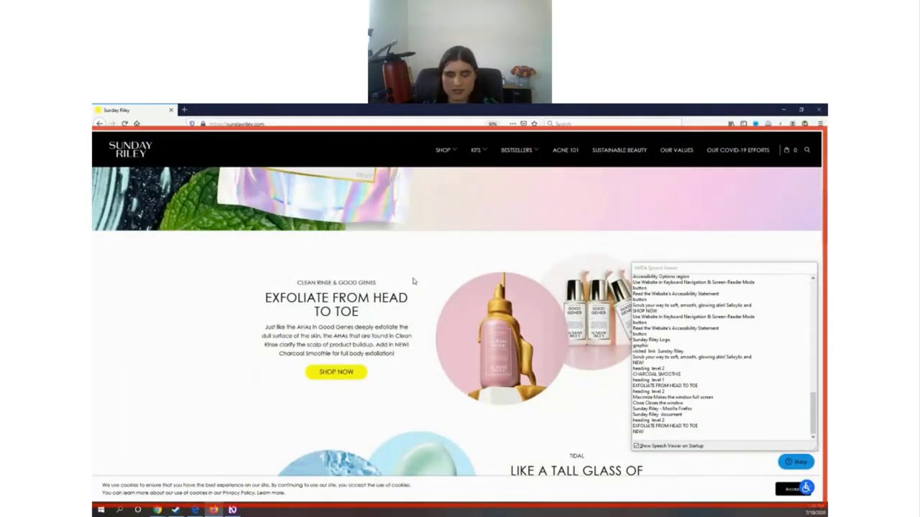
Jump through the remaining headings to Bestsellers, and compare the image link and title link of the Good Genes product.
key(h)
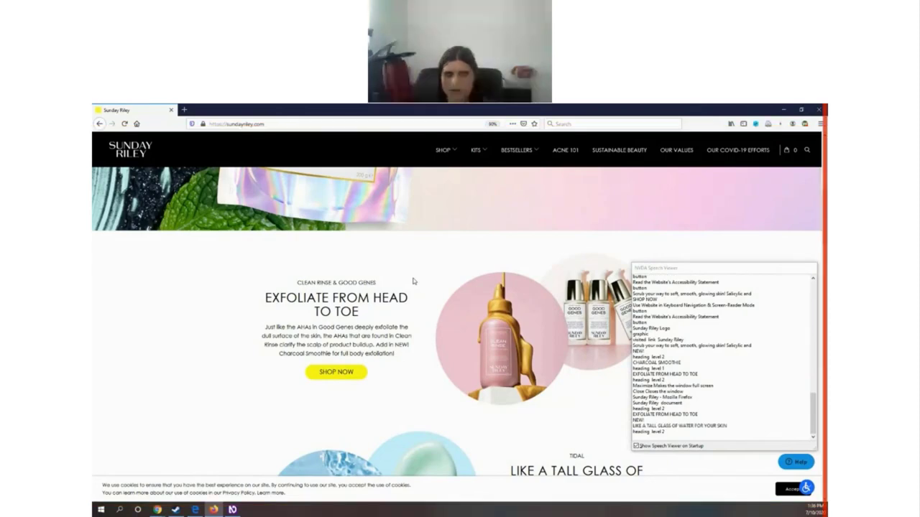
key(h)
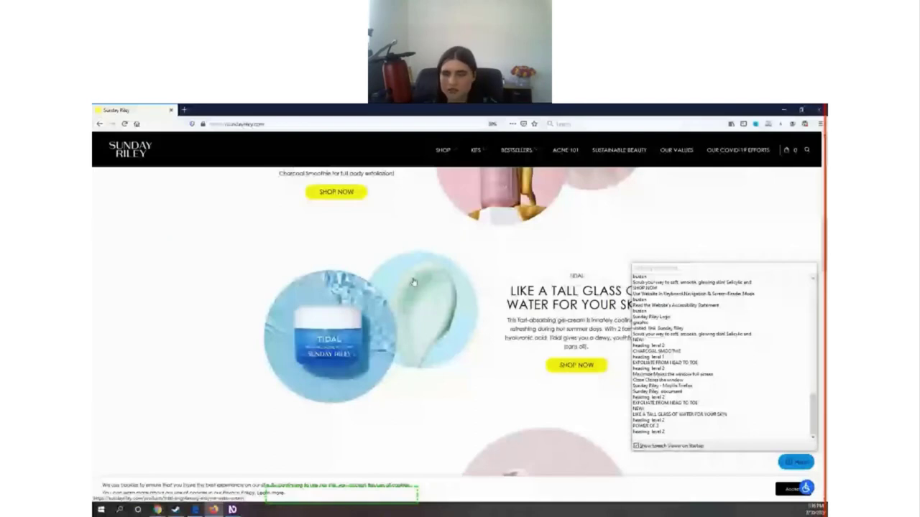
key(h)
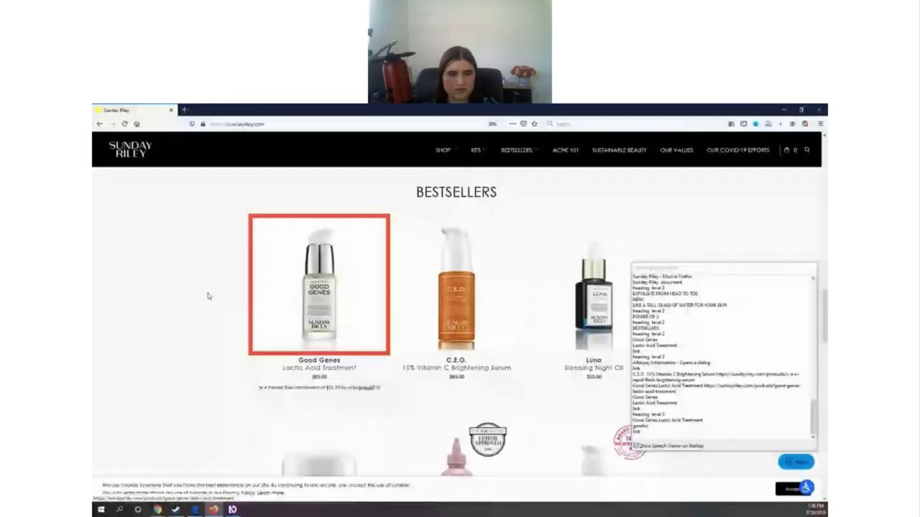
key(Down)
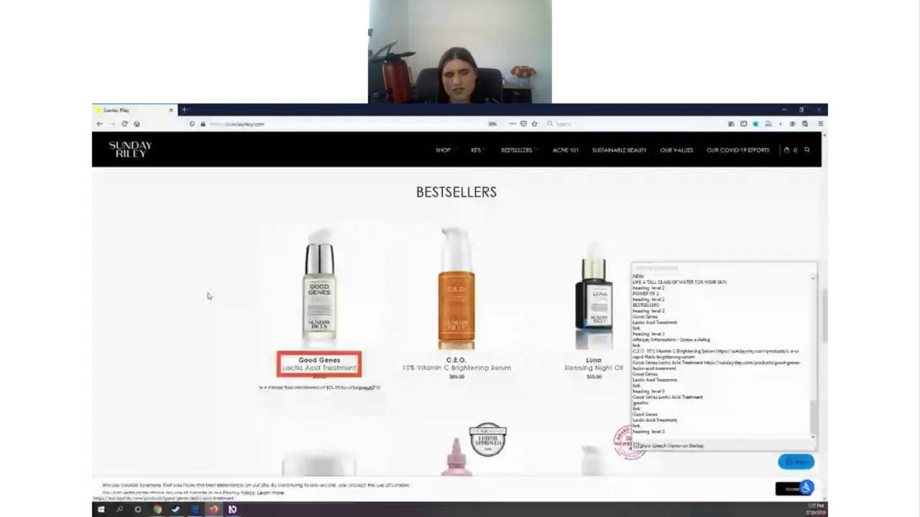
key(shift+Tab)
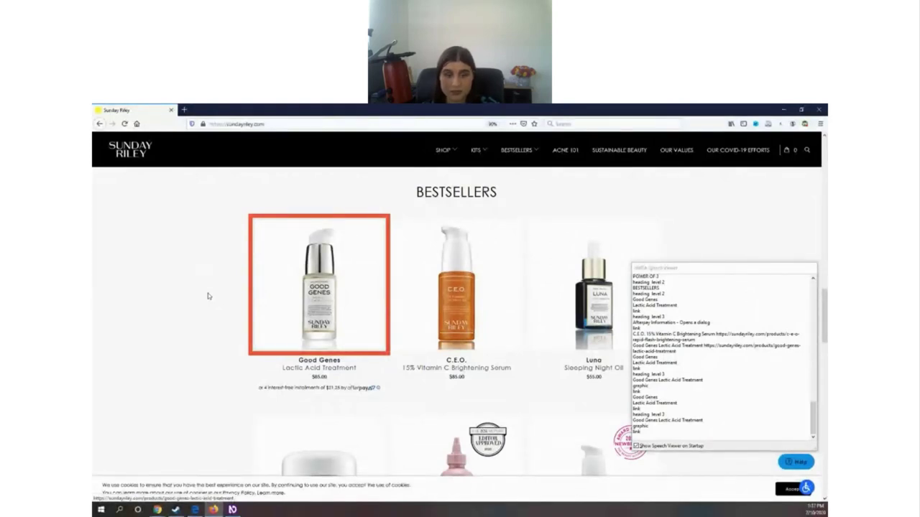
Open the Good Genes Lactic Acid Treatment product page from its image link and look over the purchase section.
key(Return)
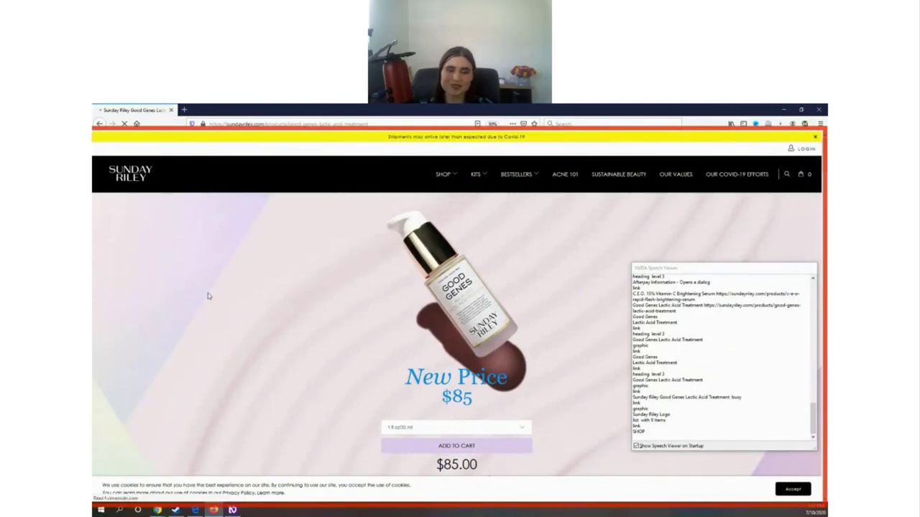
scroll(357, 313, down, 1)
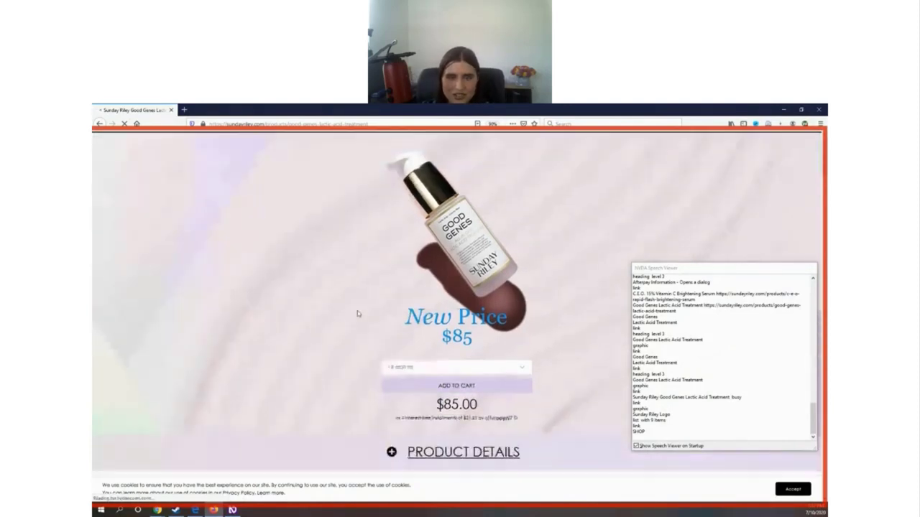
scroll(357, 313, up, 1)
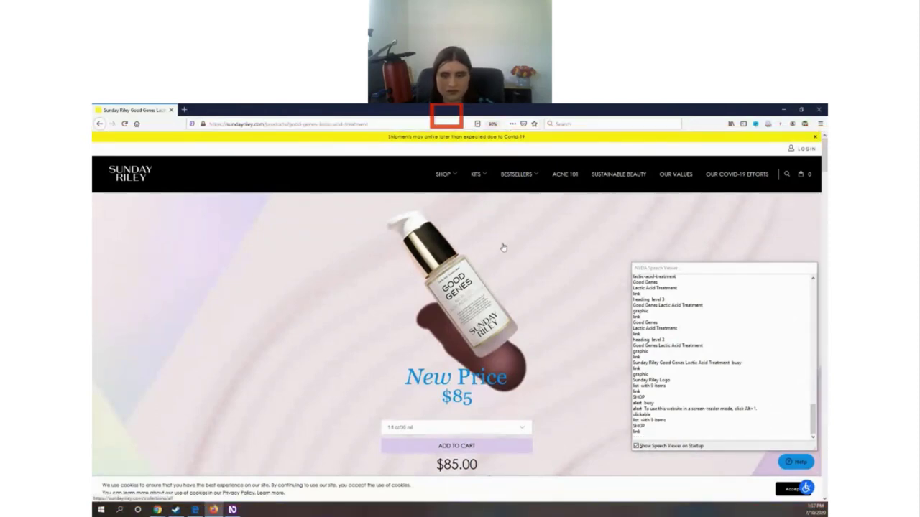
Test the product's size selector, keeping 1 fl oz/30 ml, and check the focus order through the accessibility options to the logo.
click(474, 427)
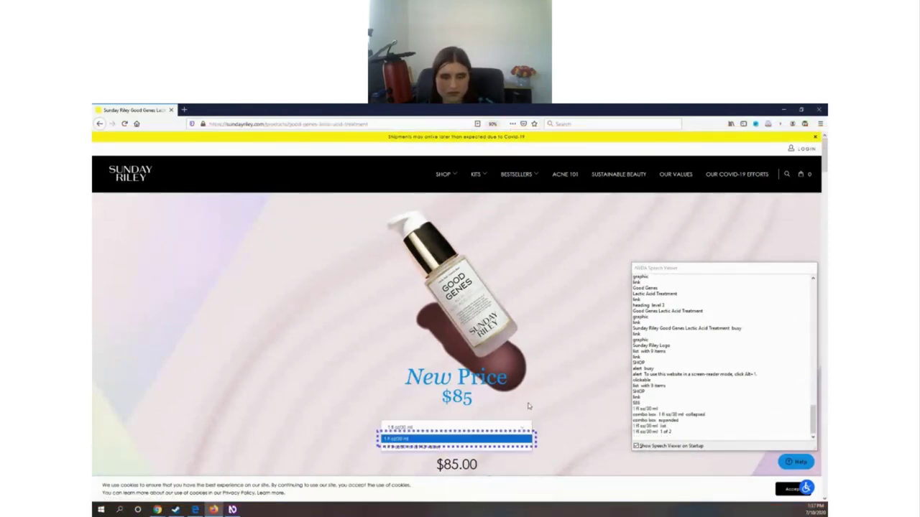
key(Return)
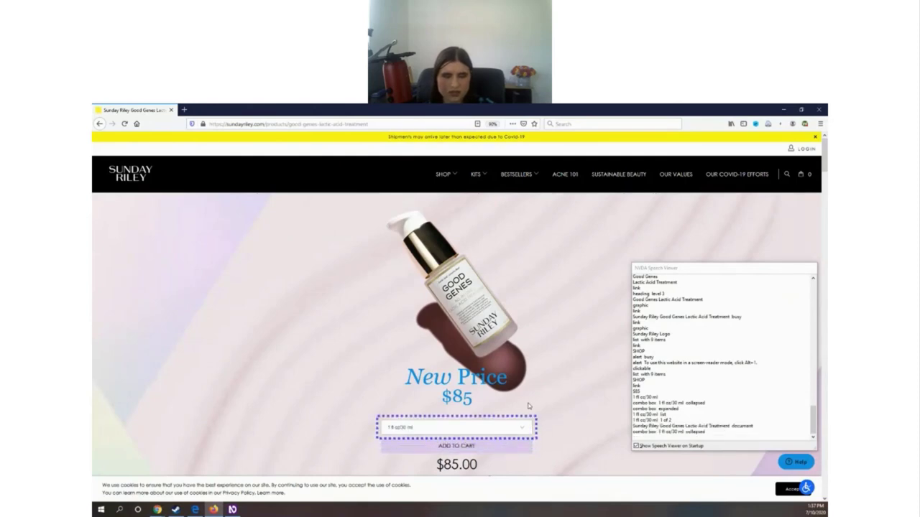
key(Tab)
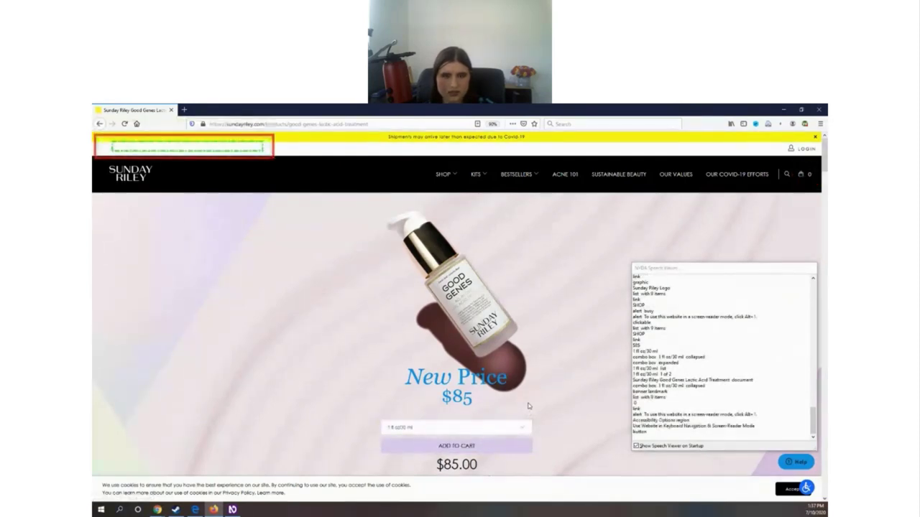
key(Tab)
key(Tab)
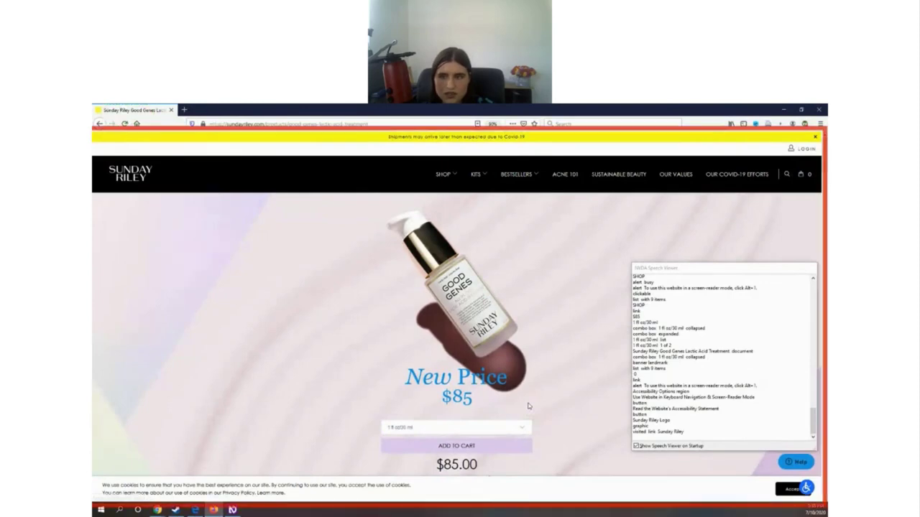
Check the header's focus order from the accessibility options through Shop and Kits to Bestsellers, declining the keyboard navigation accessibility offer.
key(Tab)
key(Tab)
key(Tab)
key(Tab)
key(Tab)
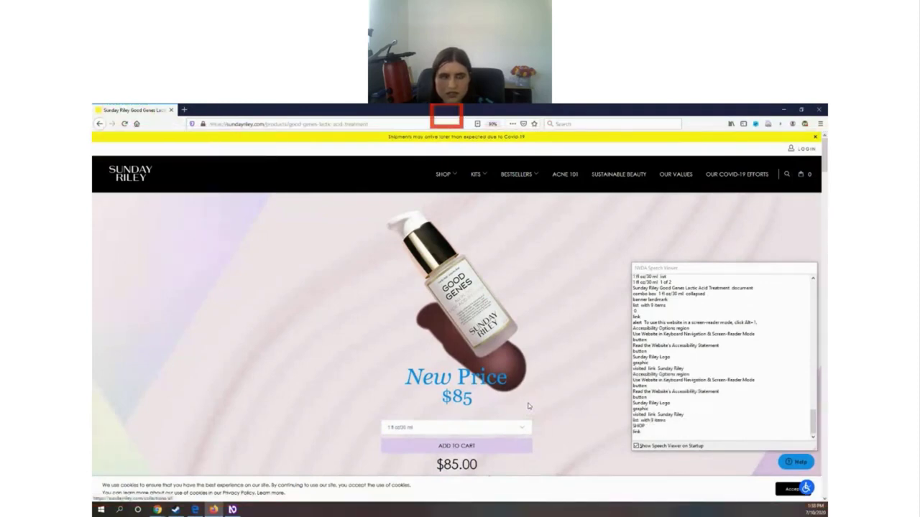
key(Tab)
key(Return)
key(Tab)
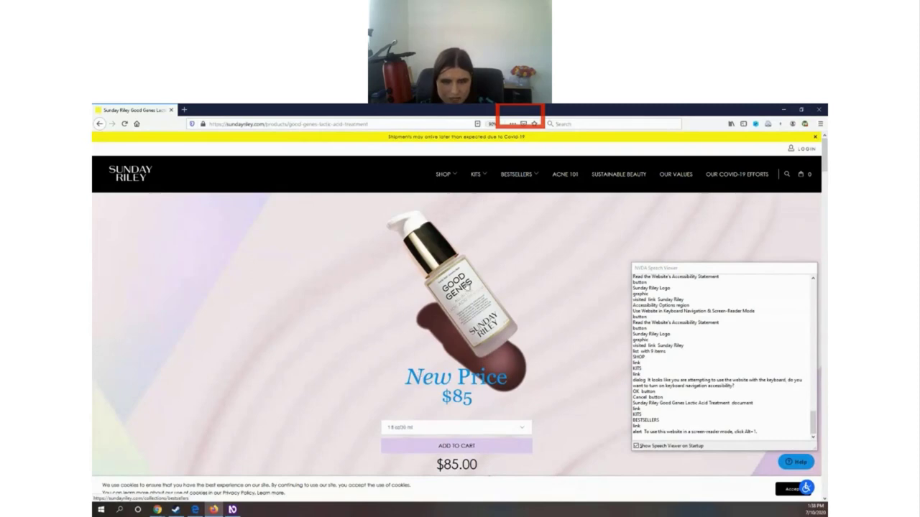
Check the focus order from Acne 101 through the remaining header links, search, account and cart to the product's size selector.
mouse_move(467, 286)
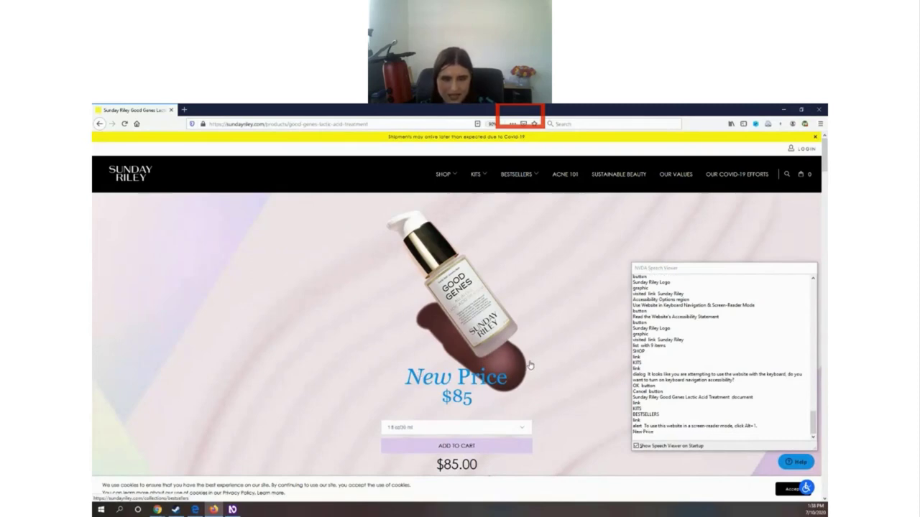
mouse_move(528, 427)
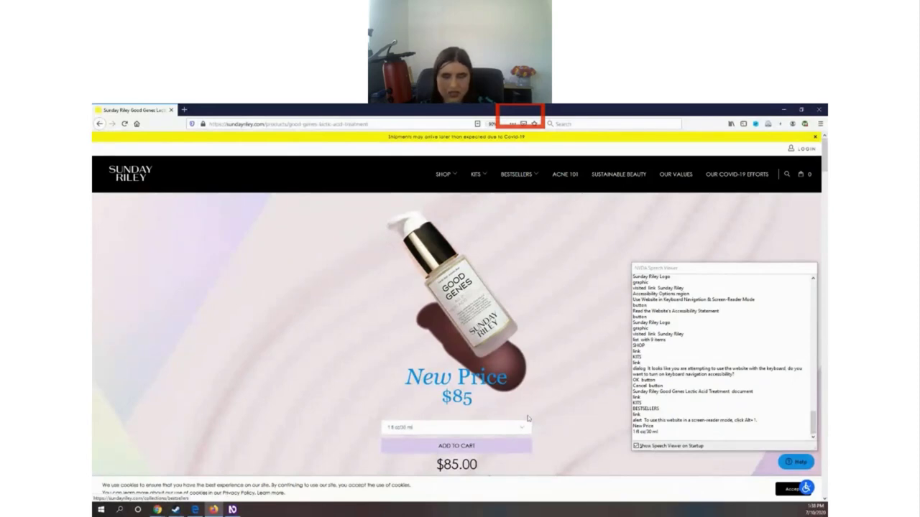
key(Tab)
key(Tab)
key(Tab)
key(Tab)
key(Tab)
key(Tab)
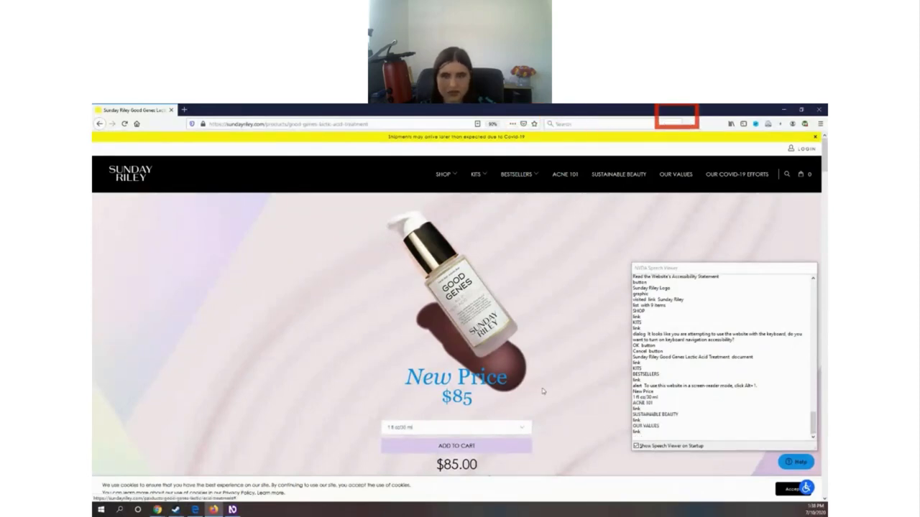
key(Tab)
key(Tab)
key(Tab)
key(Tab)
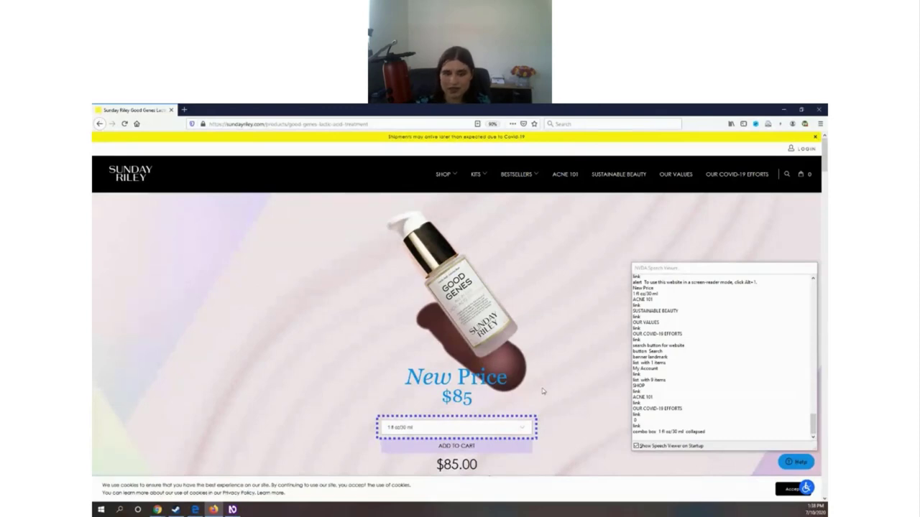
Check the focus order from Add to Cart through the Afterpay information link to the video, comparing it with the Product Details toggle's place.
key(Tab)
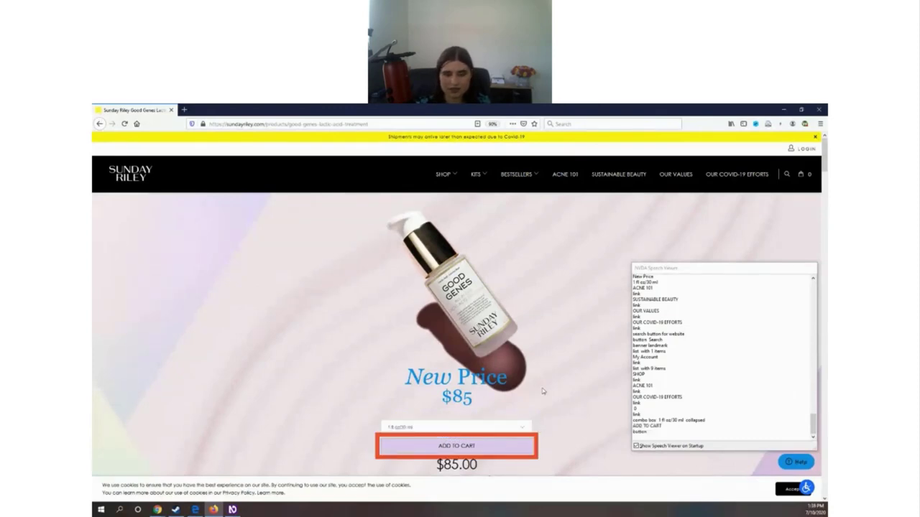
key(Tab)
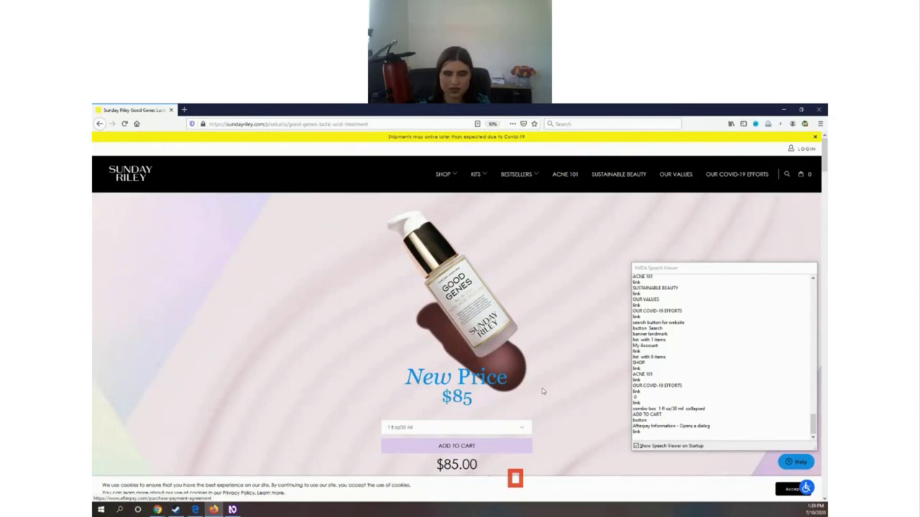
scroll(542, 391, down, 1)
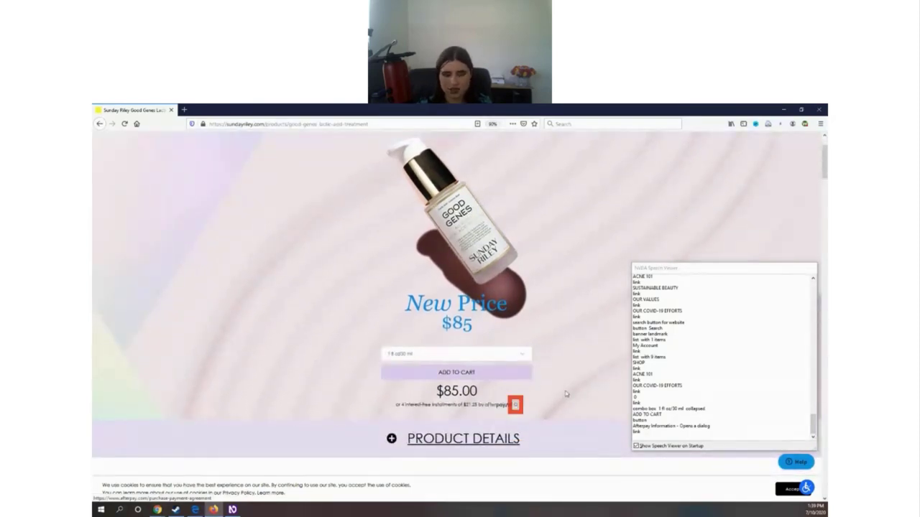
key(Tab)
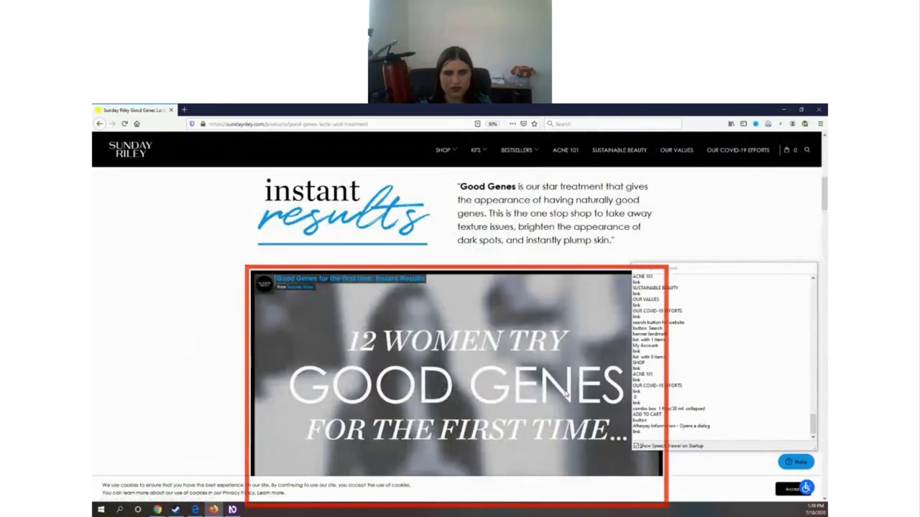
key(Tab)
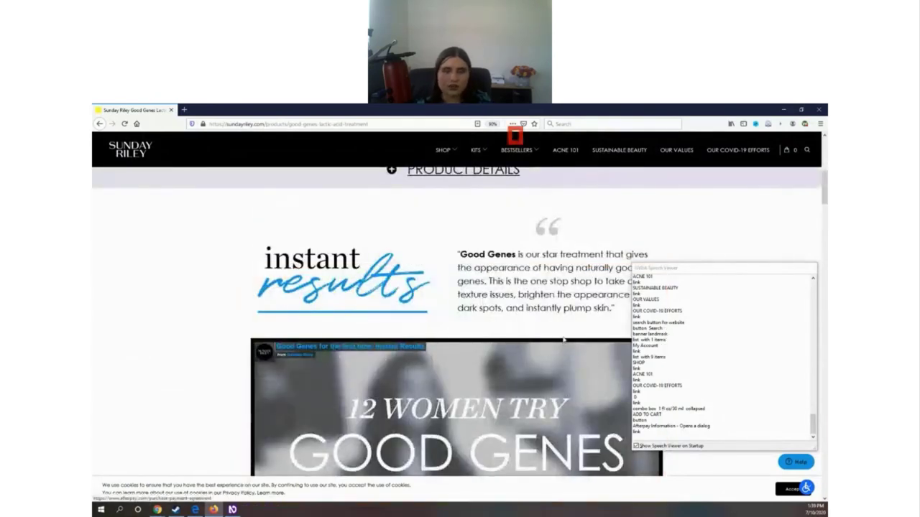
scroll(564, 340, up, 2)
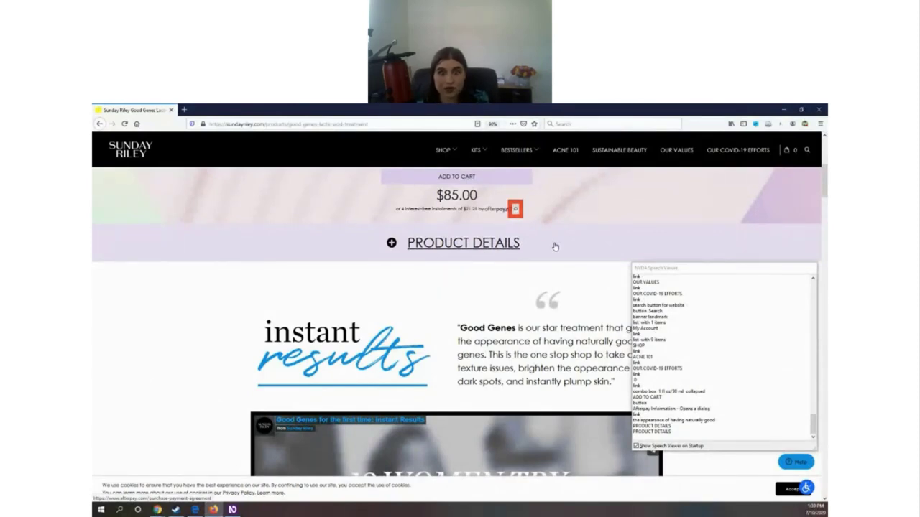
key(Tab)
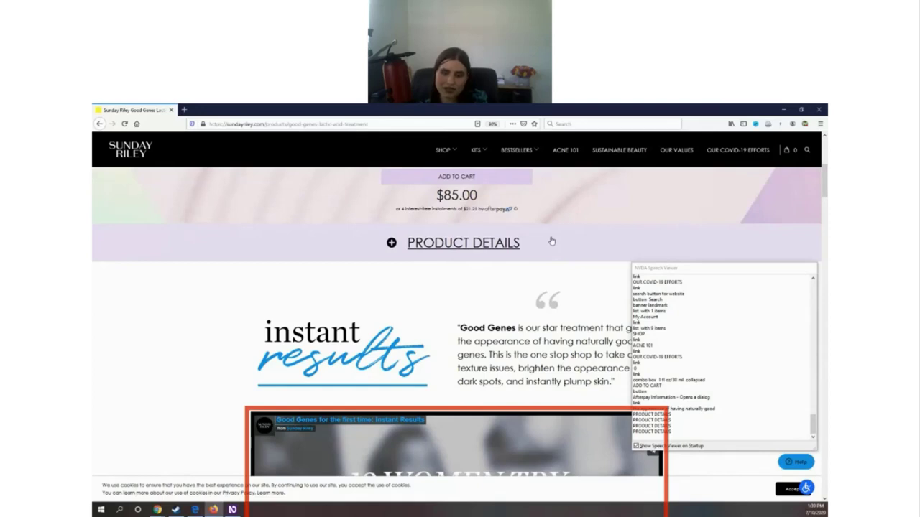
Expand the Product Details section and inspect its underlined title's paragraph element in the page markup.
click(489, 247)
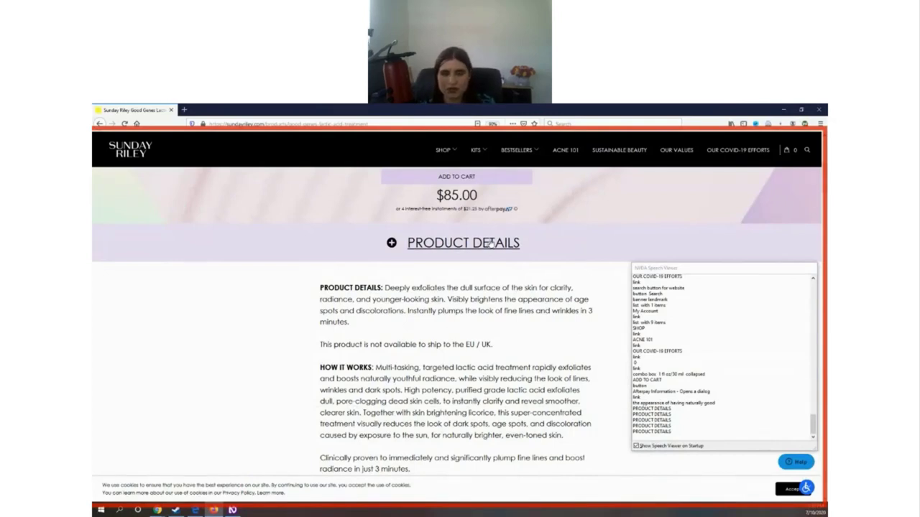
right_click(491, 243)
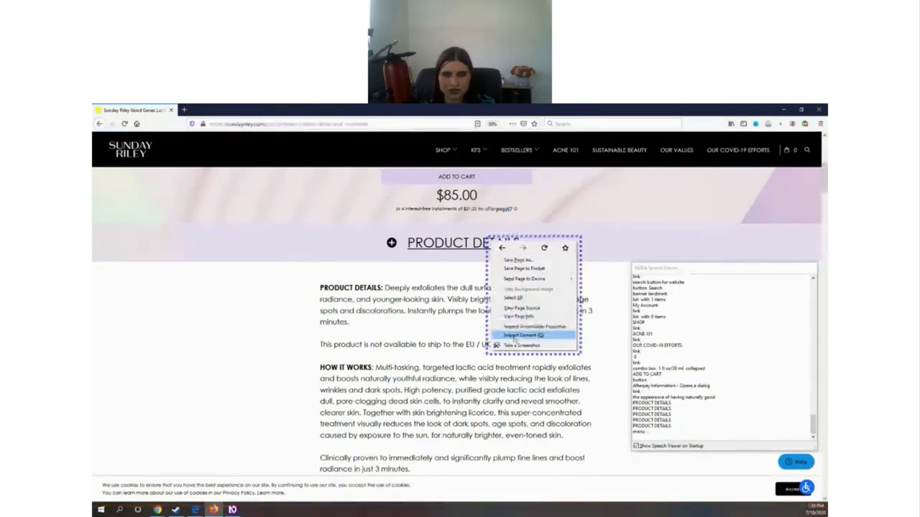
click(518, 335)
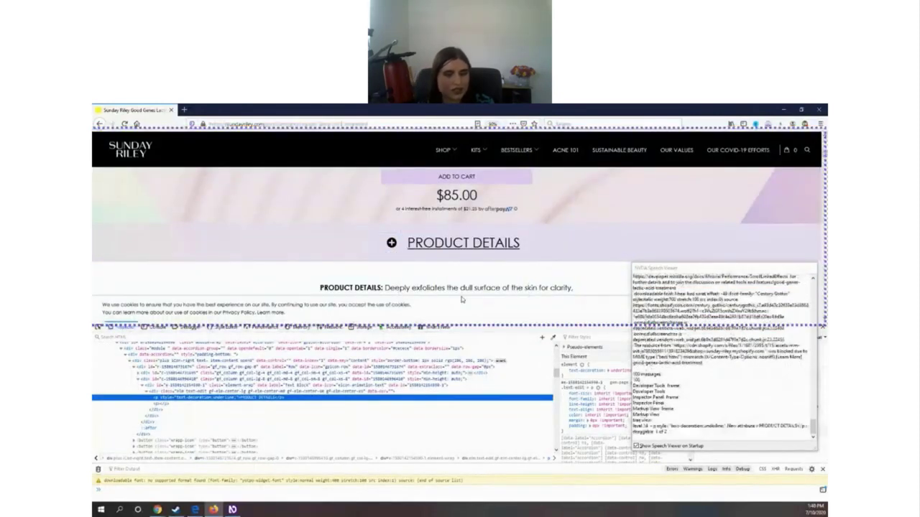
click(303, 400)
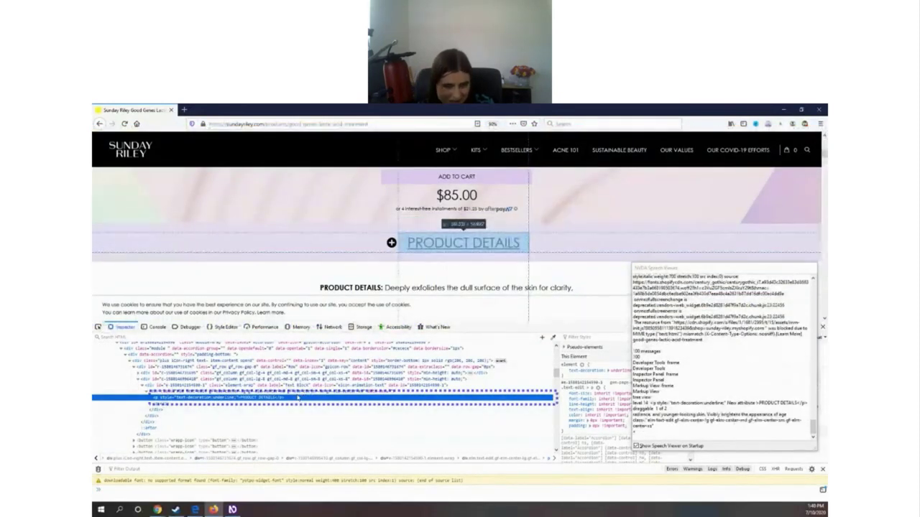